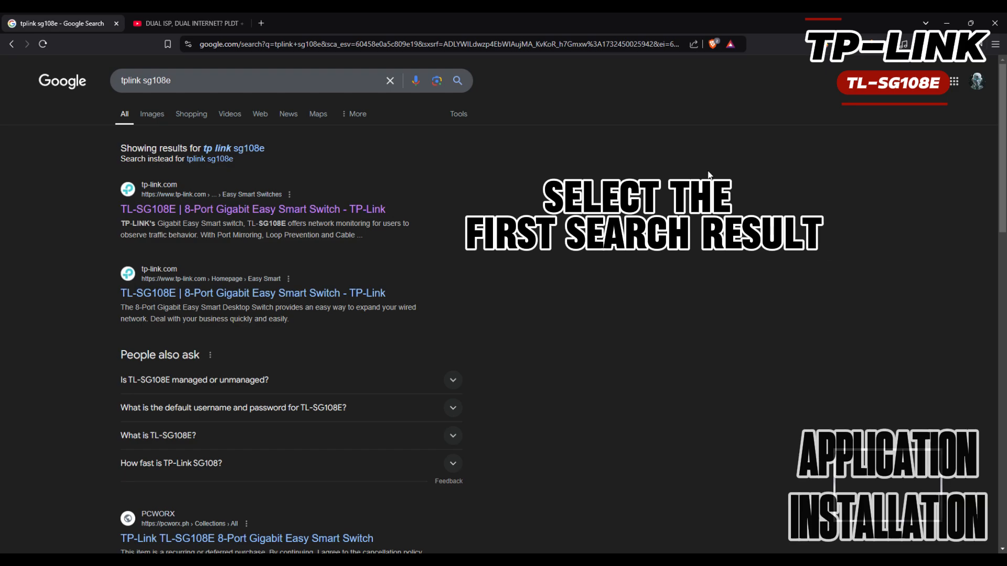
# Download Easy Smart Configuration Utility v1.3.19.0 from the TL-SG108E product's support page
pyautogui.click(309, 212)
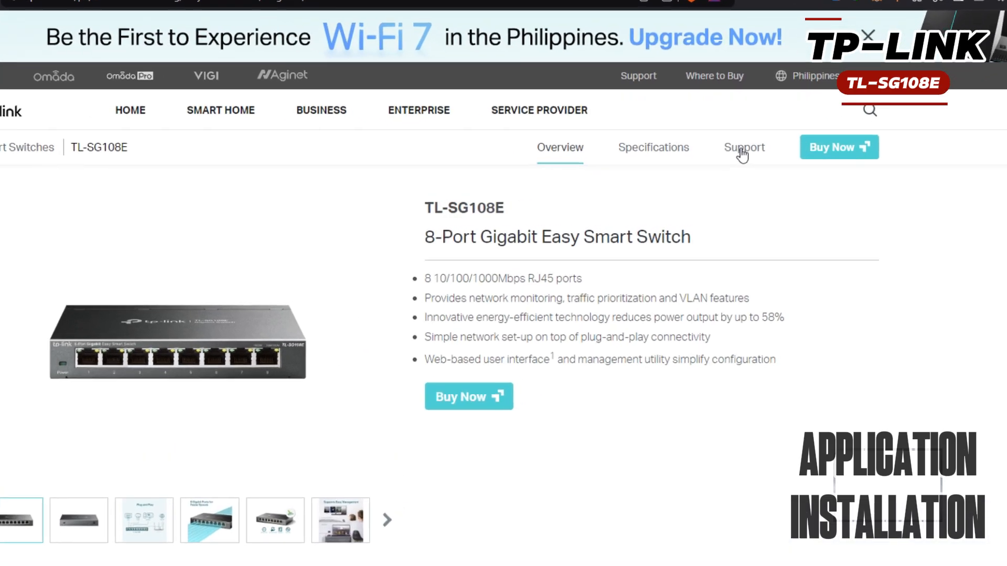
pyautogui.click(751, 162)
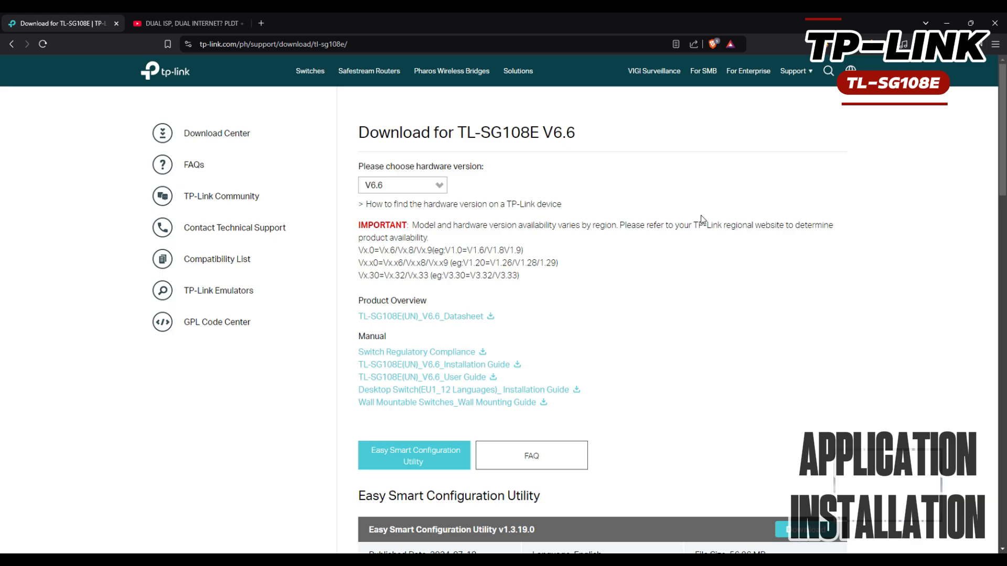
pyautogui.scroll(-4, 624, 314)
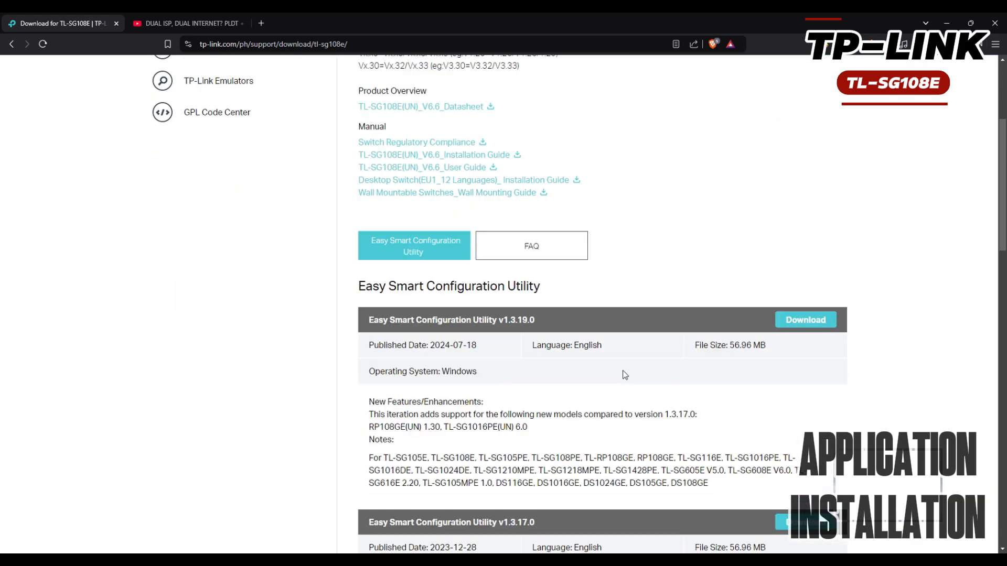
pyautogui.click(443, 255)
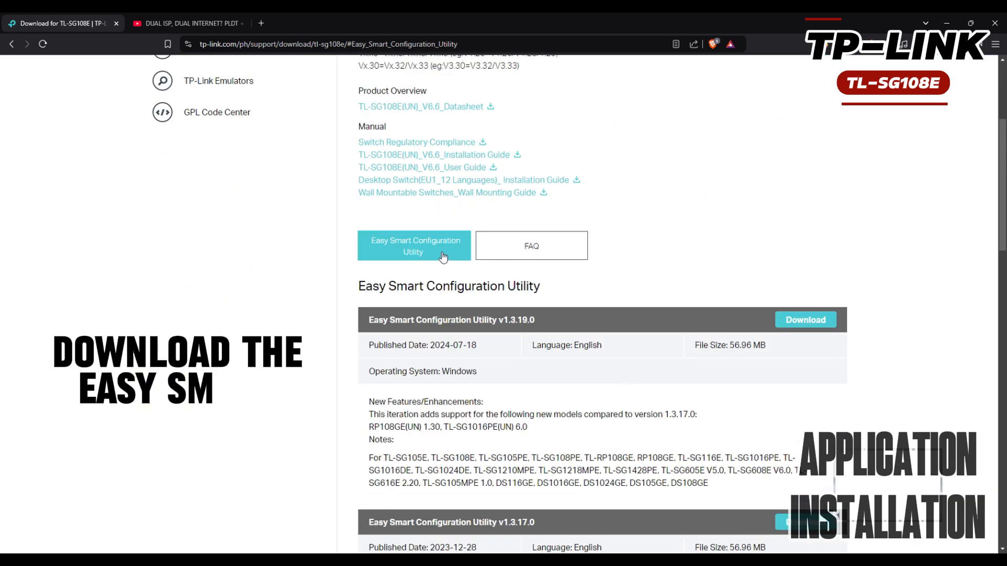
pyautogui.click(797, 321)
pyautogui.scroll(-2, 629, 424)
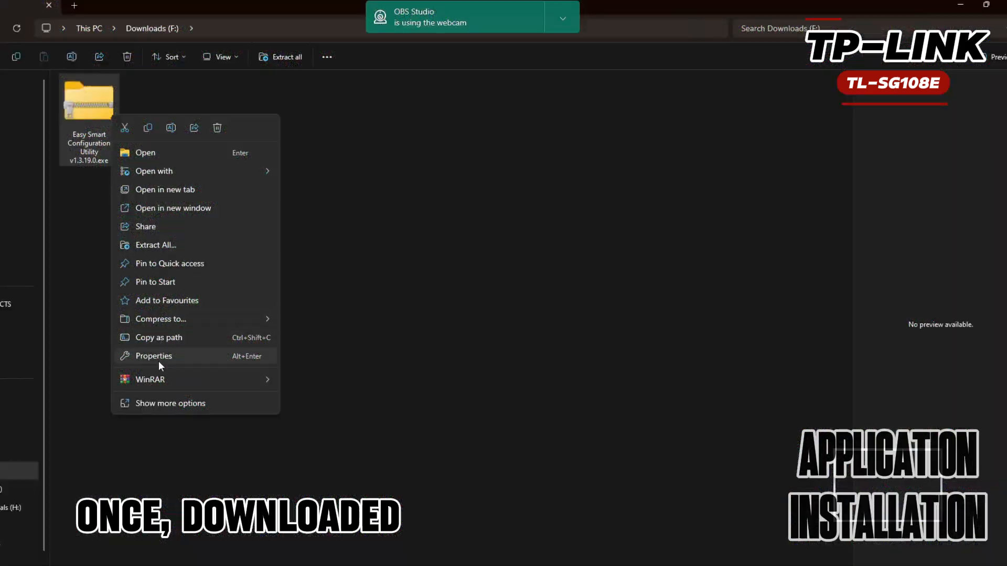
# Extract the downloaded archive into Downloads and launch the extracted utility installer
pyautogui.moveTo(235, 379)
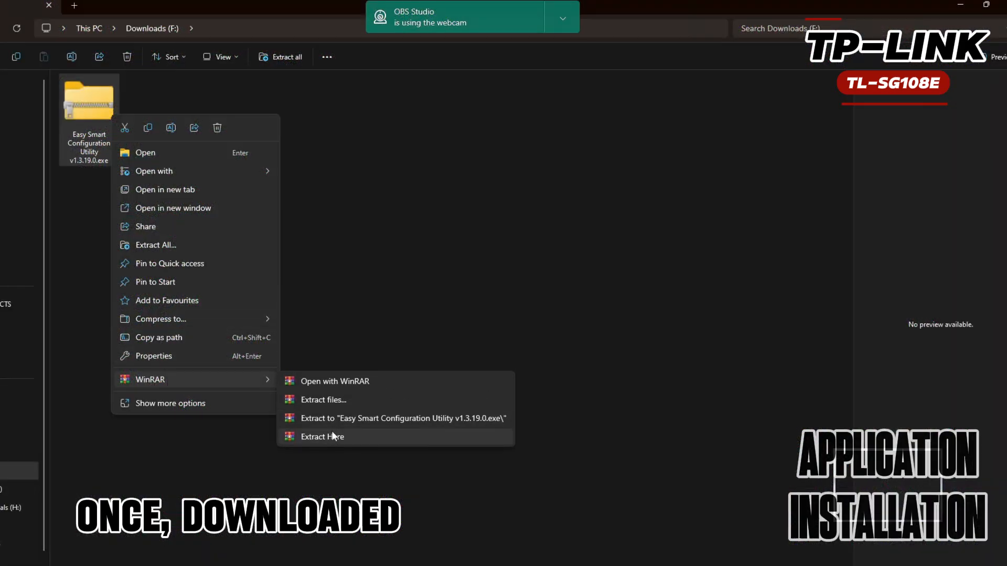
pyautogui.click(331, 431)
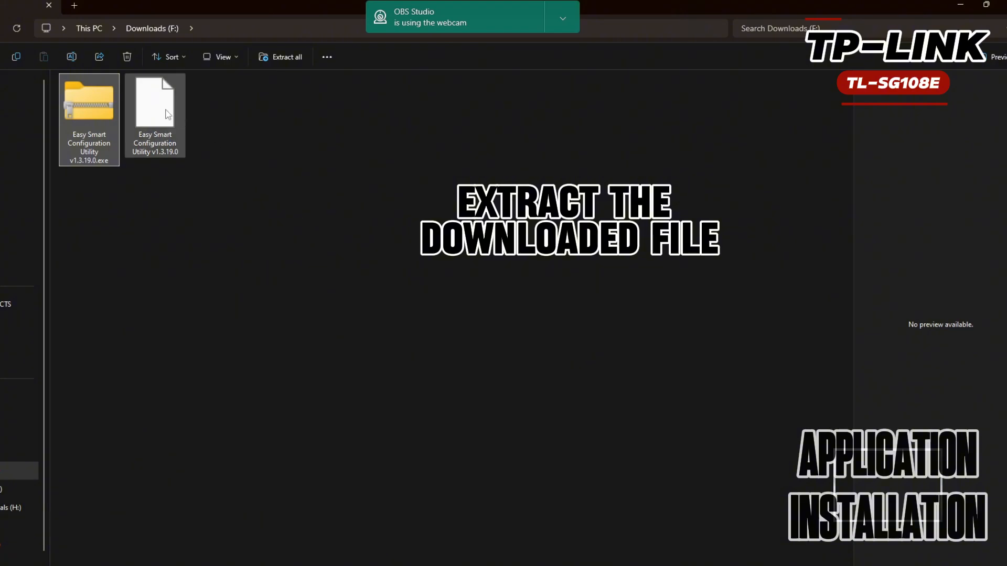
pyautogui.rightClick(287, 234)
pyautogui.moveTo(321, 282)
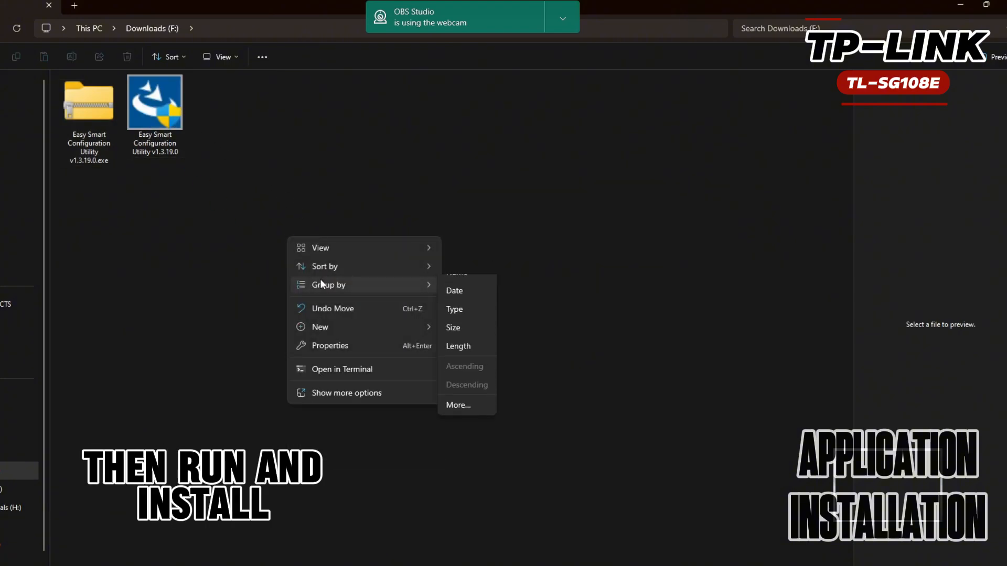
pyautogui.doubleClick(168, 141)
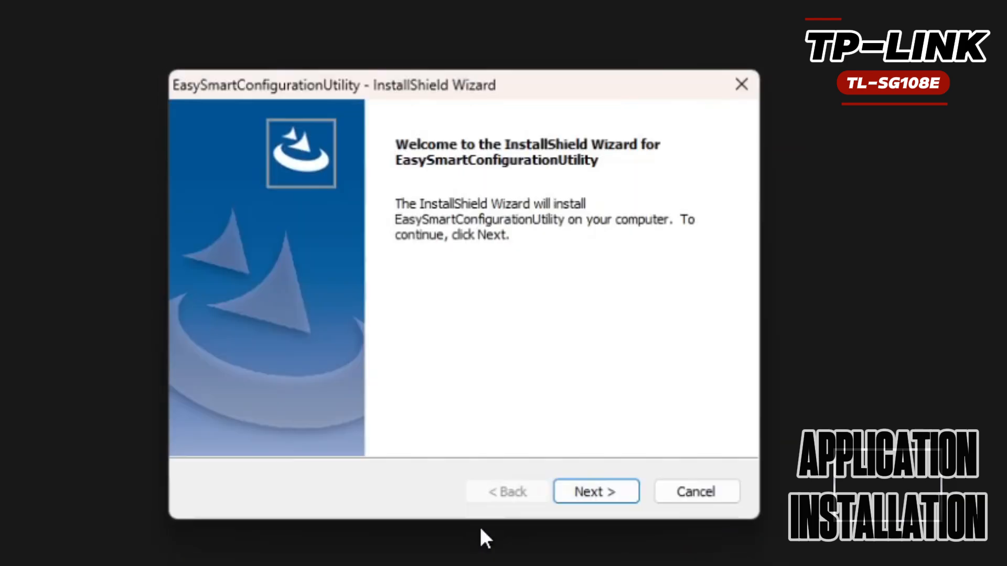
# Install EasySmartConfigurationUtility to the default Program Files folder and launch it on finish
pyautogui.click(596, 493)
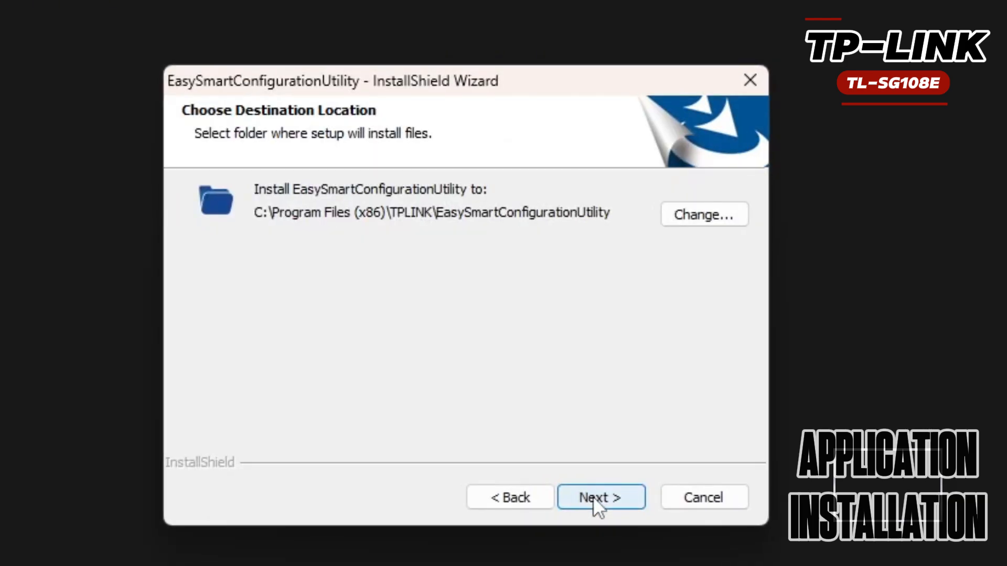
pyautogui.click(592, 496)
pyautogui.click(603, 502)
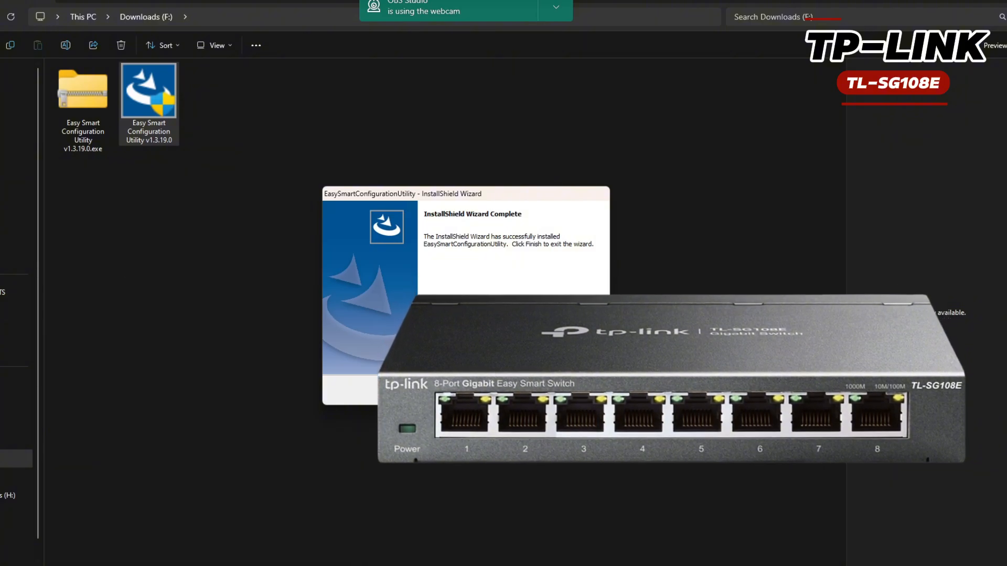
pyautogui.press('Return')
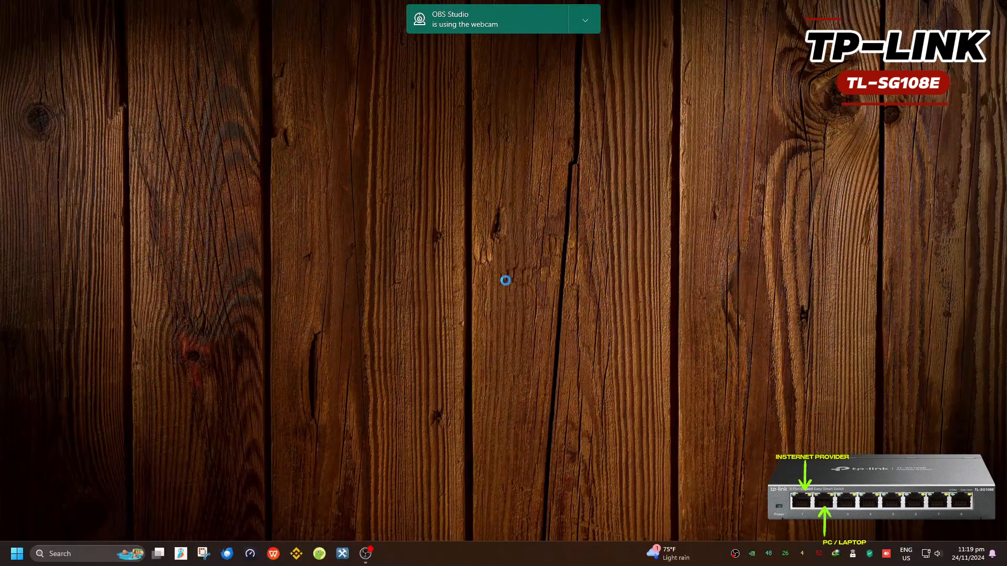
# Rescan the network and select the discovered TL-SG108E switch
pyautogui.click(585, 21)
pyautogui.click(603, 44)
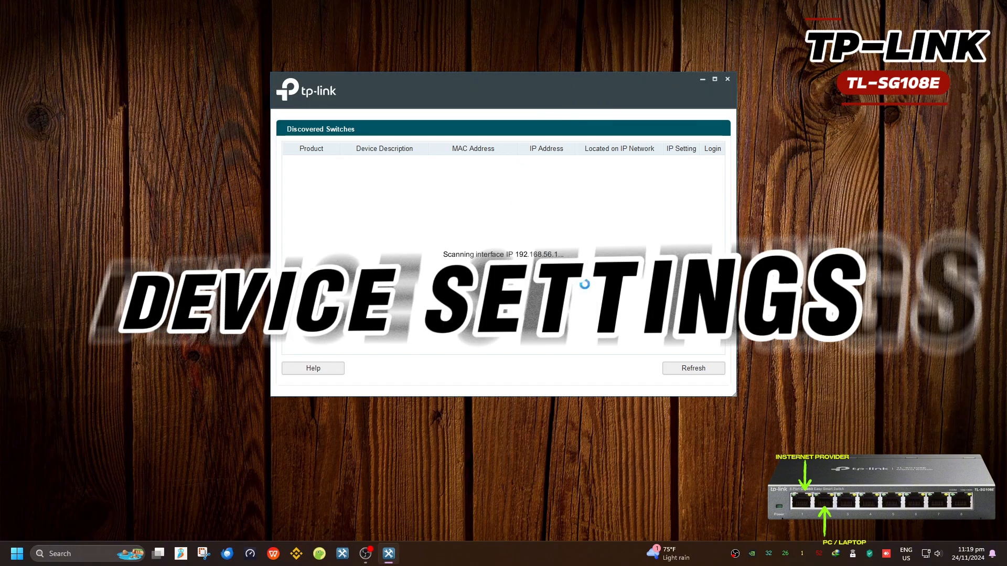
pyautogui.click(669, 373)
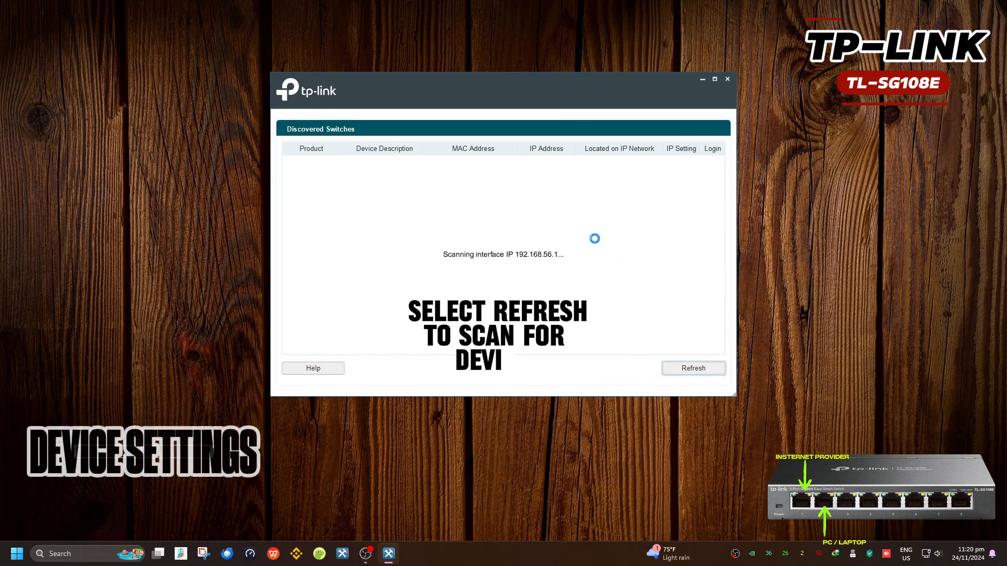
pyautogui.click(557, 164)
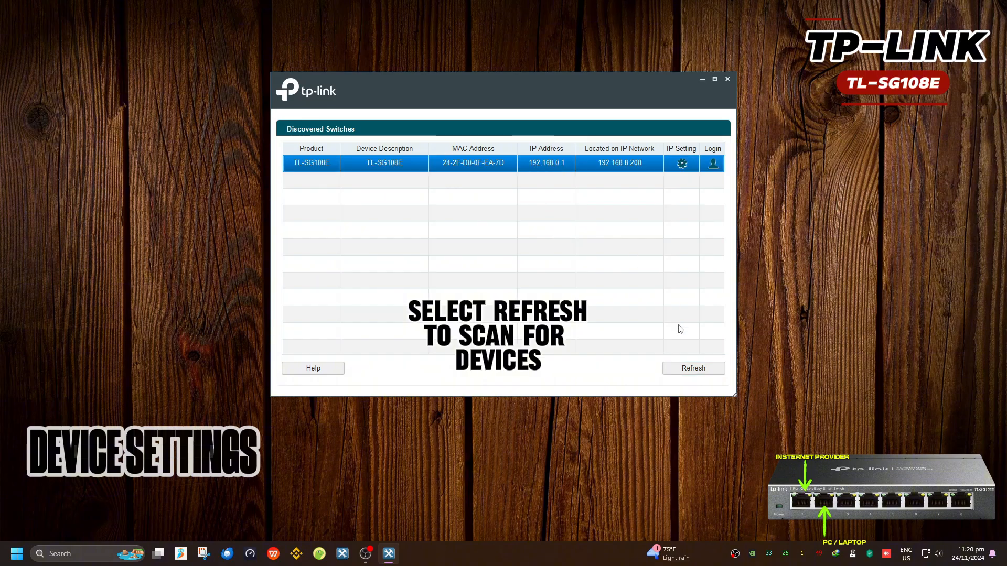
# Log into the switch with username admin and the default password
pyautogui.click(713, 163)
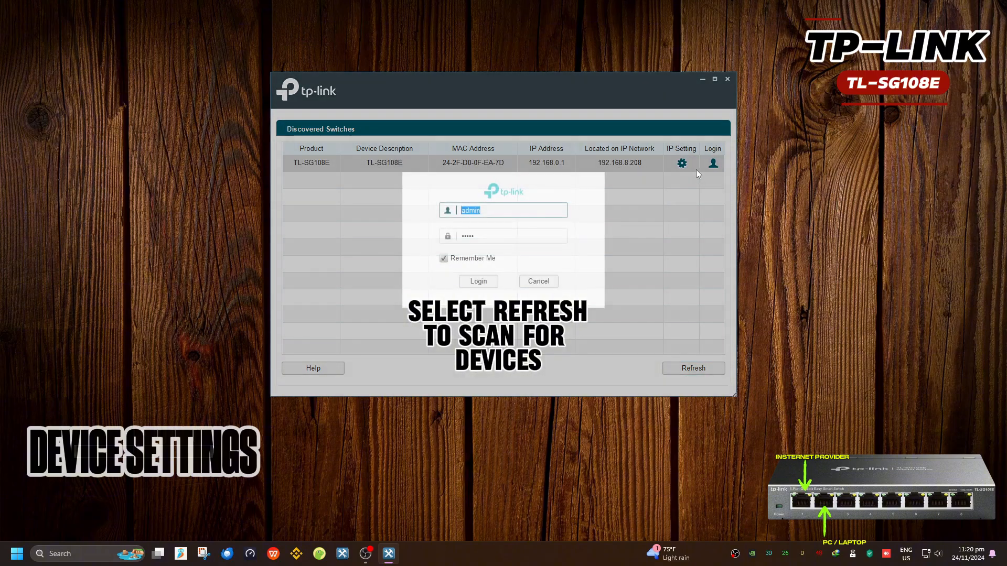
pyautogui.click(538, 281)
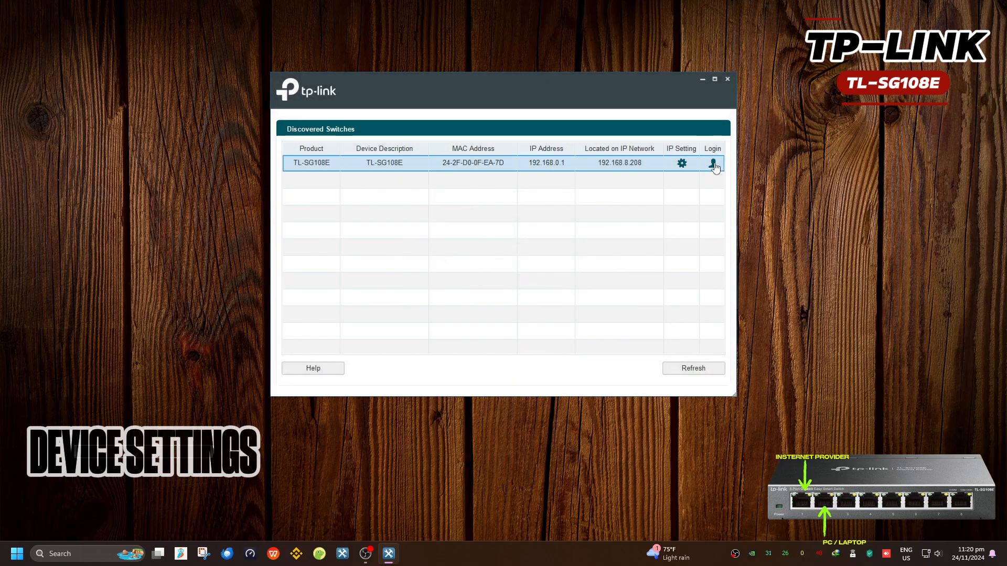
pyautogui.click(713, 163)
pyautogui.press('Tab')
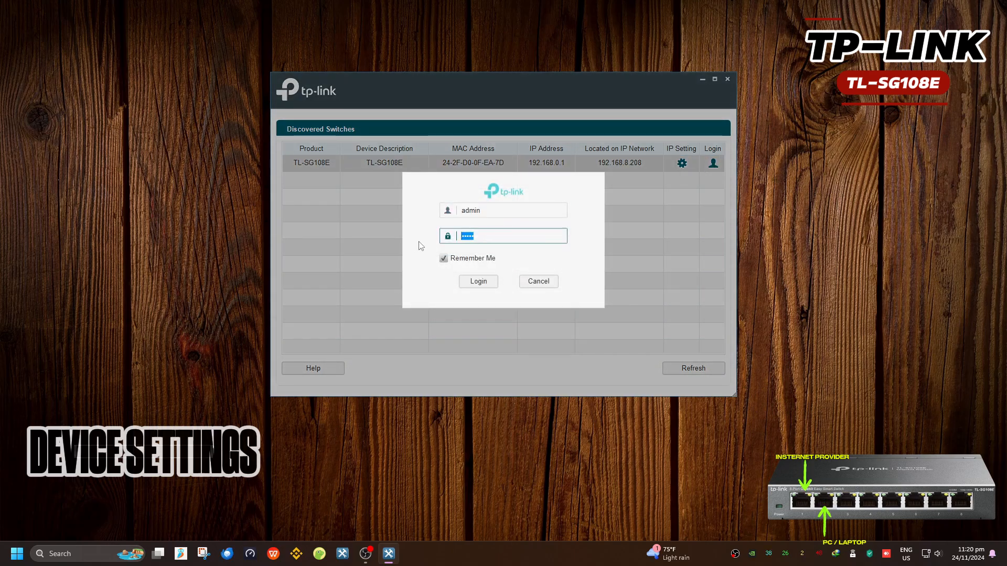
pyautogui.hotkey('shift', 'Tab')
pyautogui.write('admi')
pyautogui.press('BackSpace')
pyautogui.press('BackSpace')
pyautogui.press('BackSpace')
pyautogui.press('BackSpace')
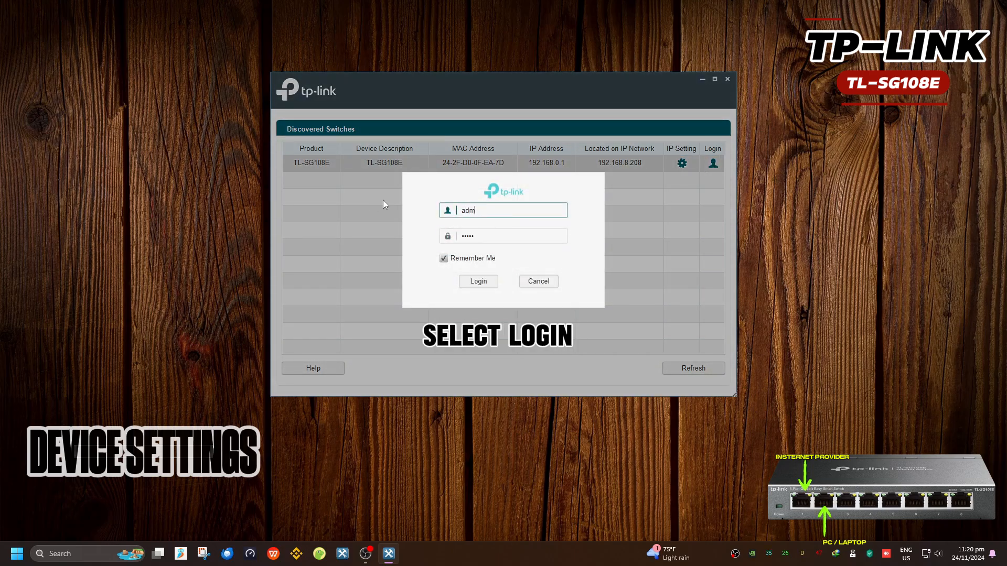
pyautogui.write('admin')
pyautogui.press('Tab')
pyautogui.write('admin')
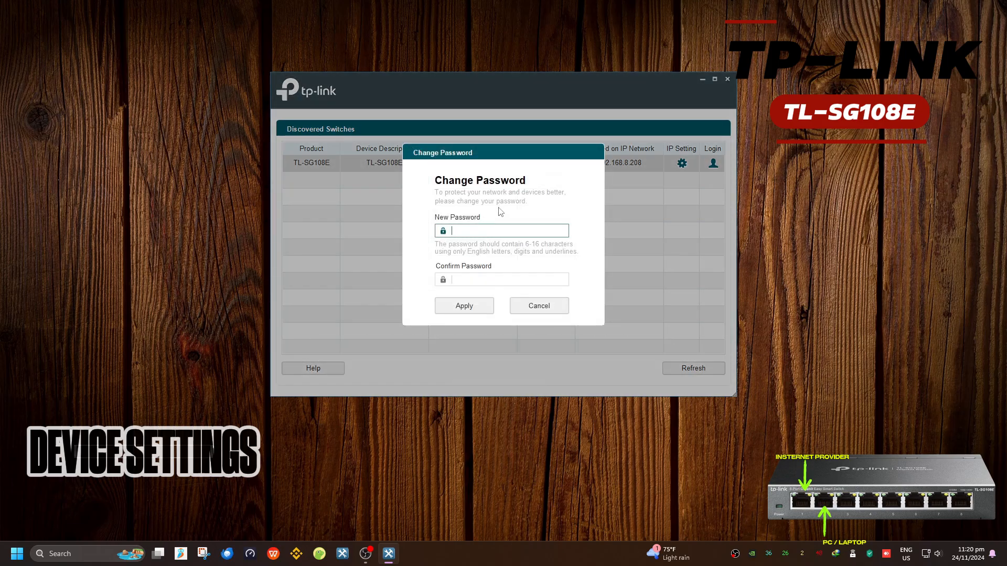
# Attempt several new passwords, dismissing each invalid-password warning
pyautogui.write('****')
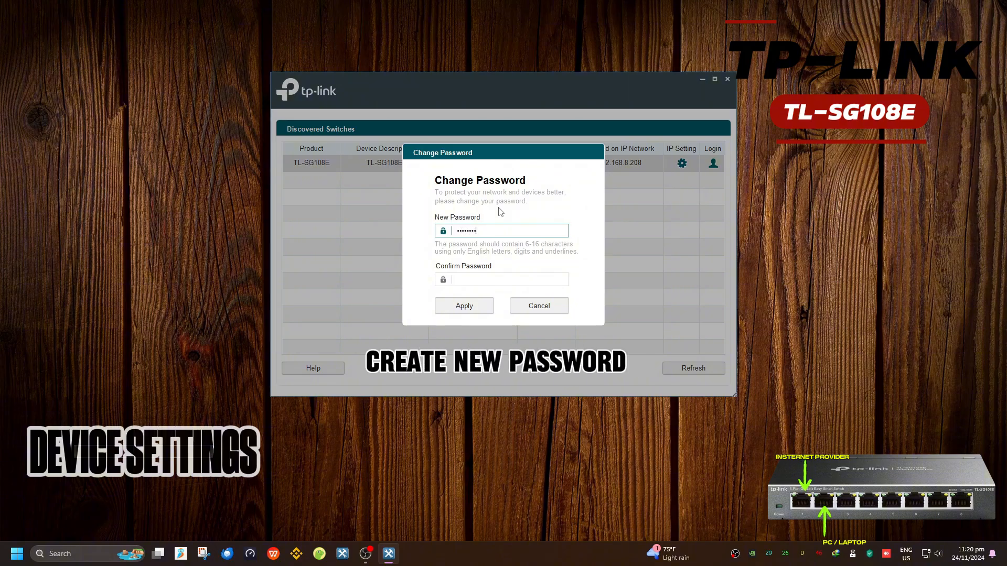
pyautogui.press('Tab')
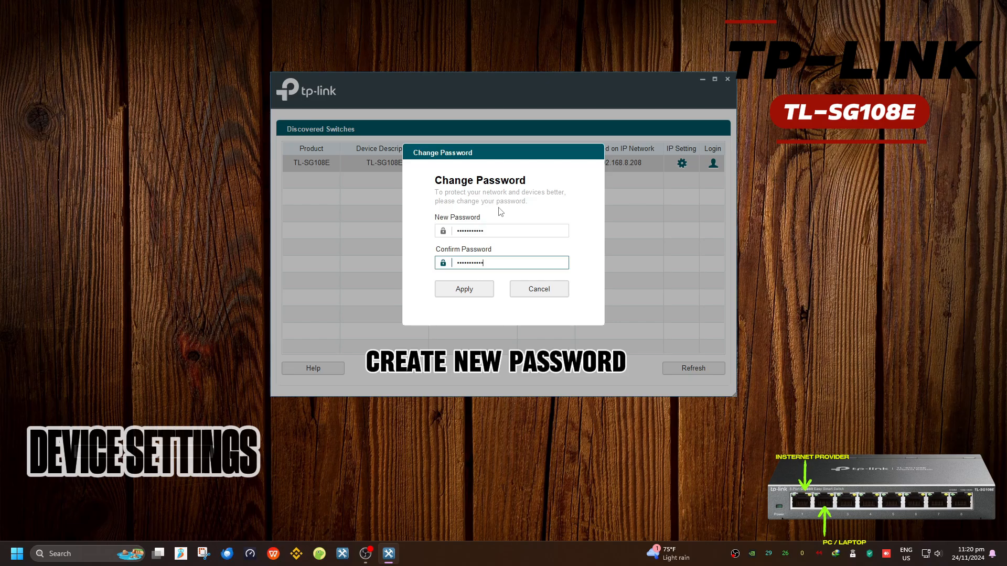
pyautogui.click(464, 293)
pyautogui.click(512, 264)
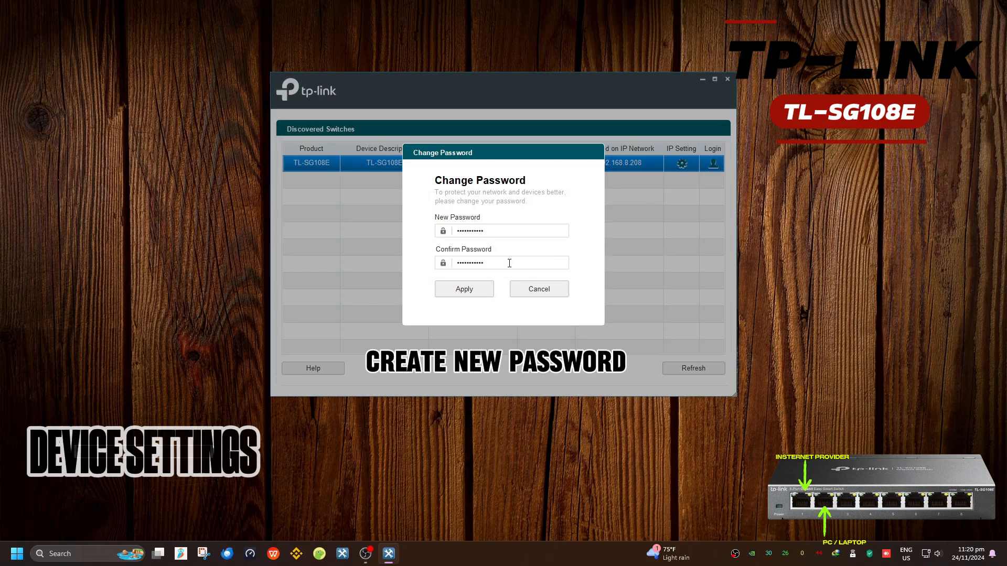
pyautogui.write('•••••')
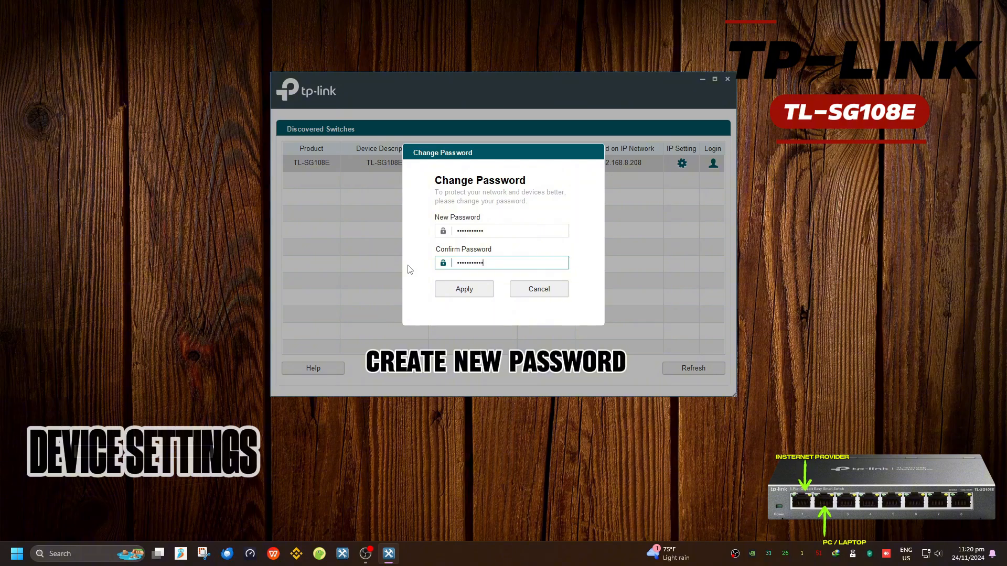
pyautogui.click(464, 289)
pyautogui.click(501, 262)
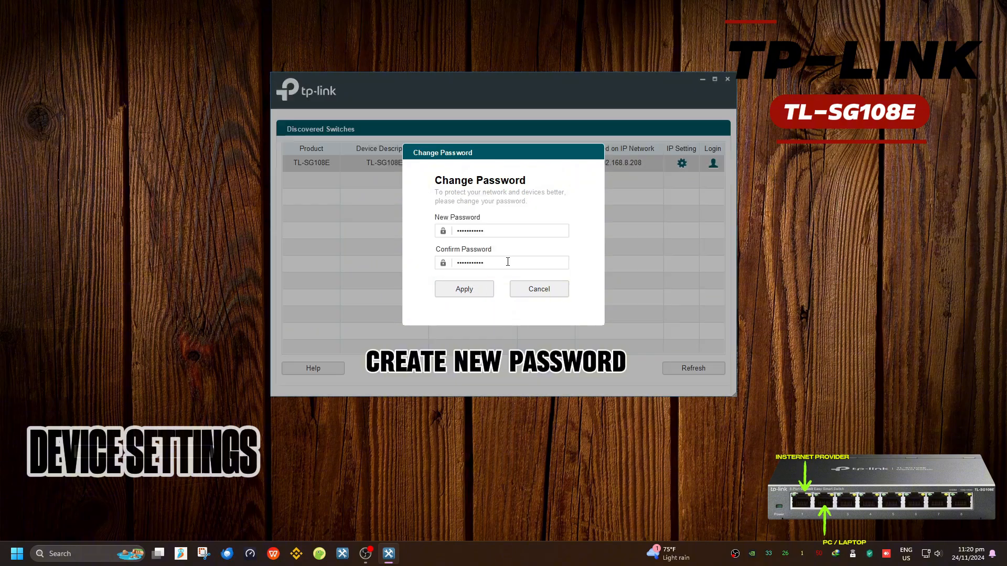
pyautogui.click(498, 225)
pyautogui.press('BackSpace')
pyautogui.write('•')
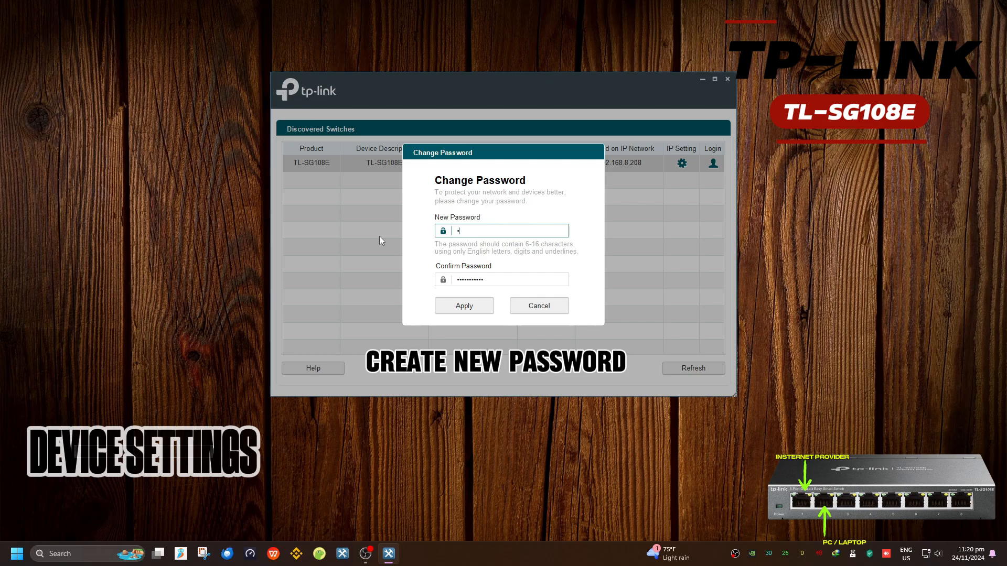
pyautogui.write('••••••••••')
pyautogui.click(475, 308)
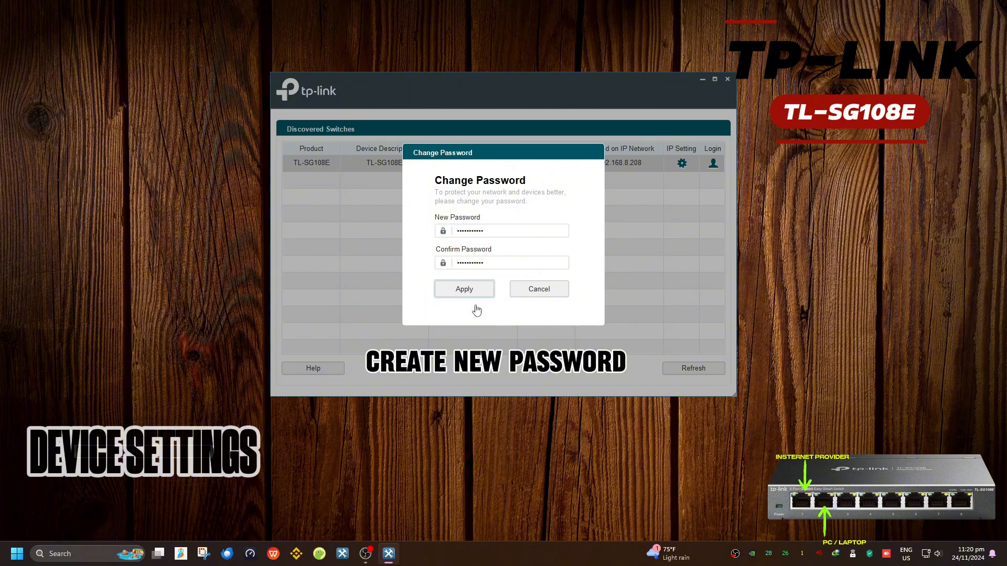
pyautogui.click(504, 269)
# Re-enter a valid new password with confirmation, apply it and acknowledge success
pyautogui.click(453, 231)
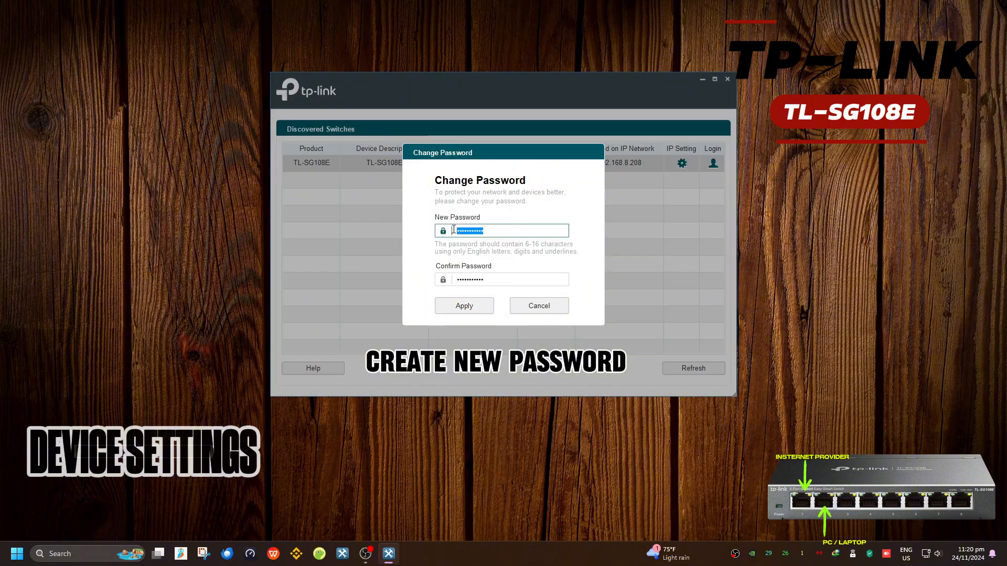
pyautogui.click(442, 257)
pyautogui.click(509, 232)
pyautogui.doubleClick(511, 232)
pyautogui.press('BackSpace')
pyautogui.press('Tab')
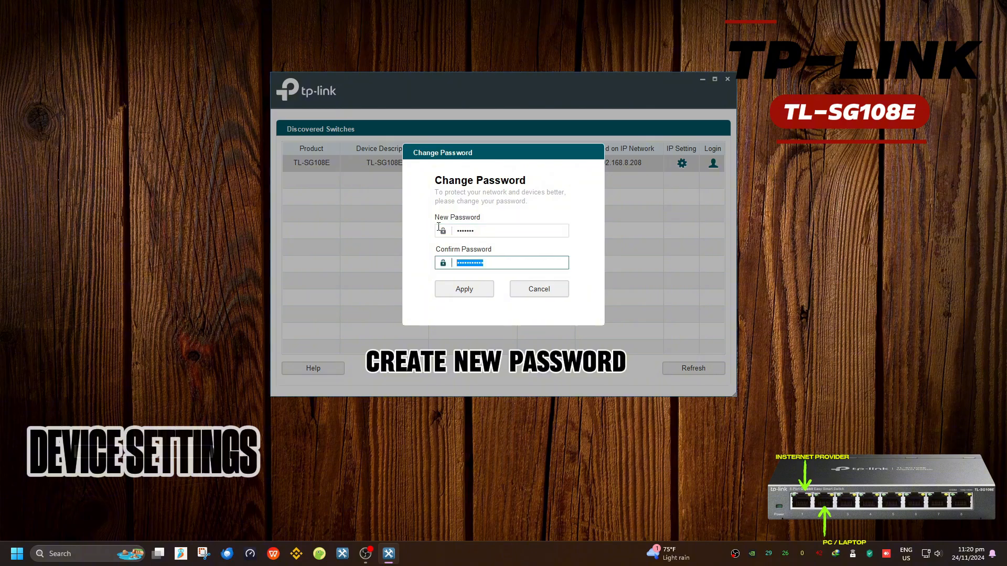
pyautogui.write('*******')
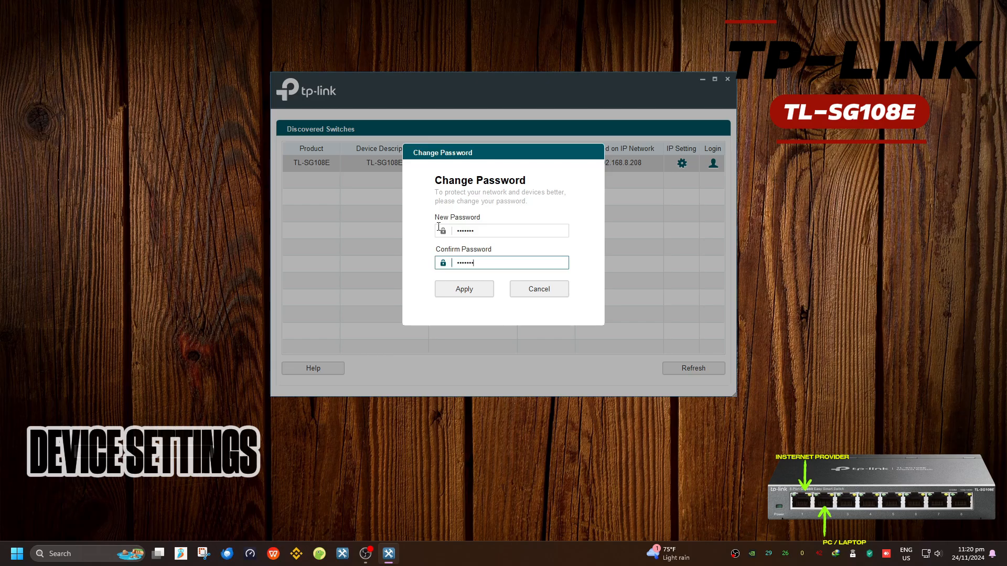
pyautogui.click(464, 288)
pyautogui.click(483, 265)
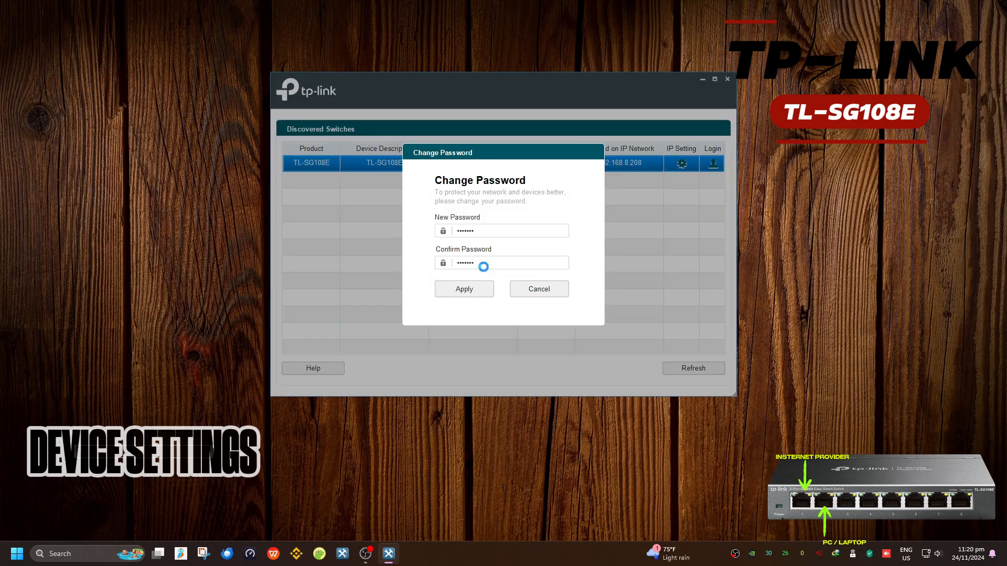
pyautogui.click(511, 264)
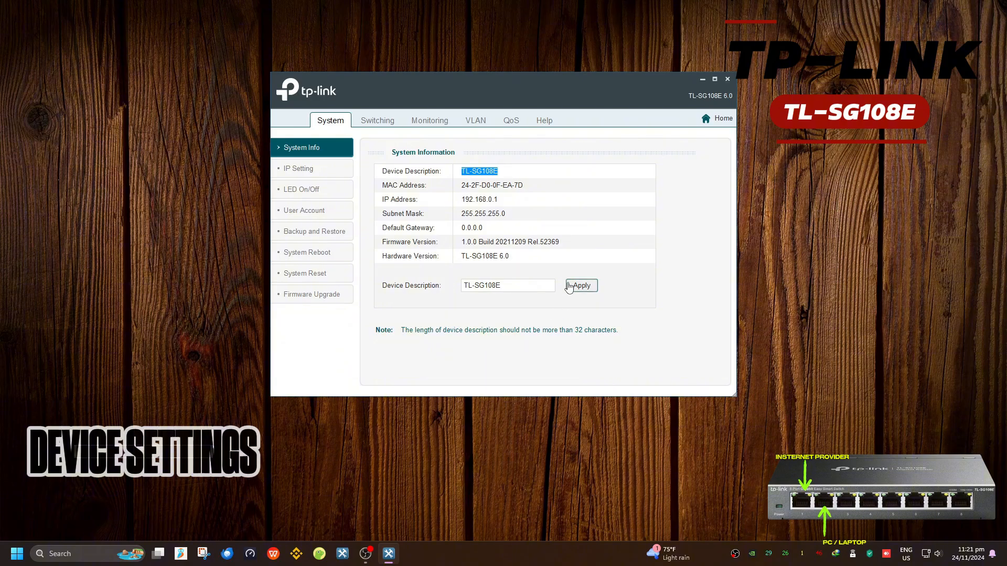
# View the IP Setting, LED On/Off and User Account pages, then maximize the utility window
pyautogui.click(480, 269)
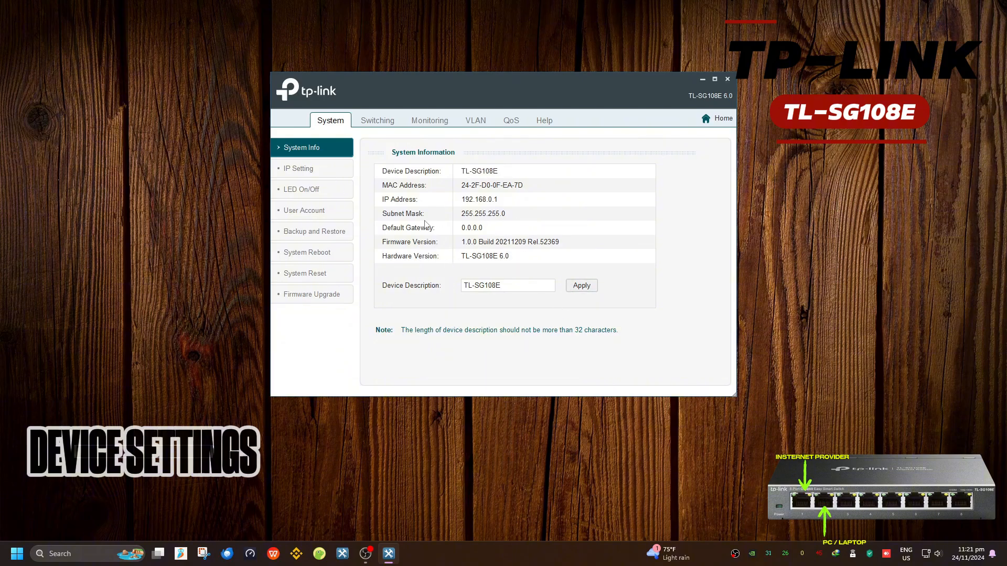
pyautogui.click(313, 172)
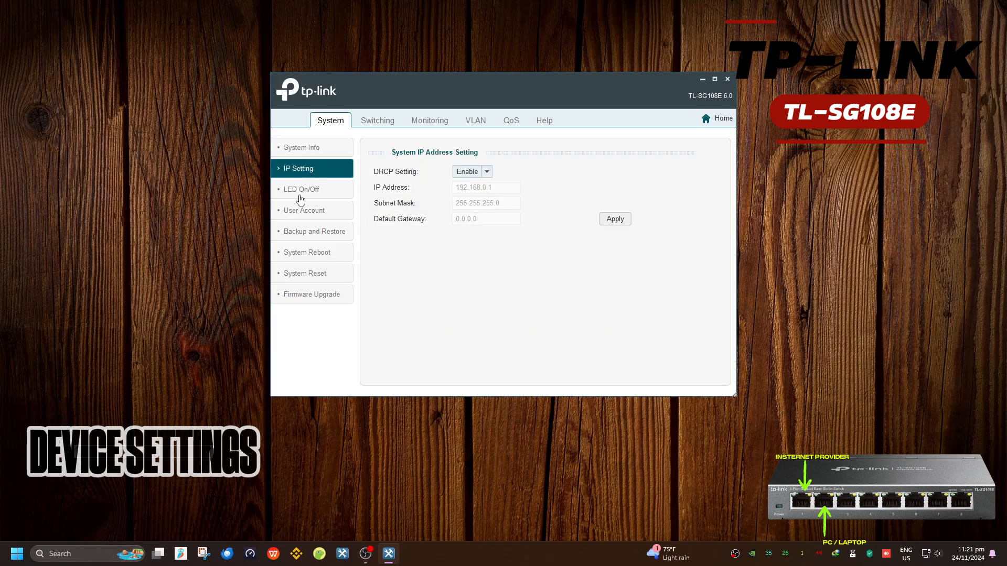
pyautogui.click(323, 195)
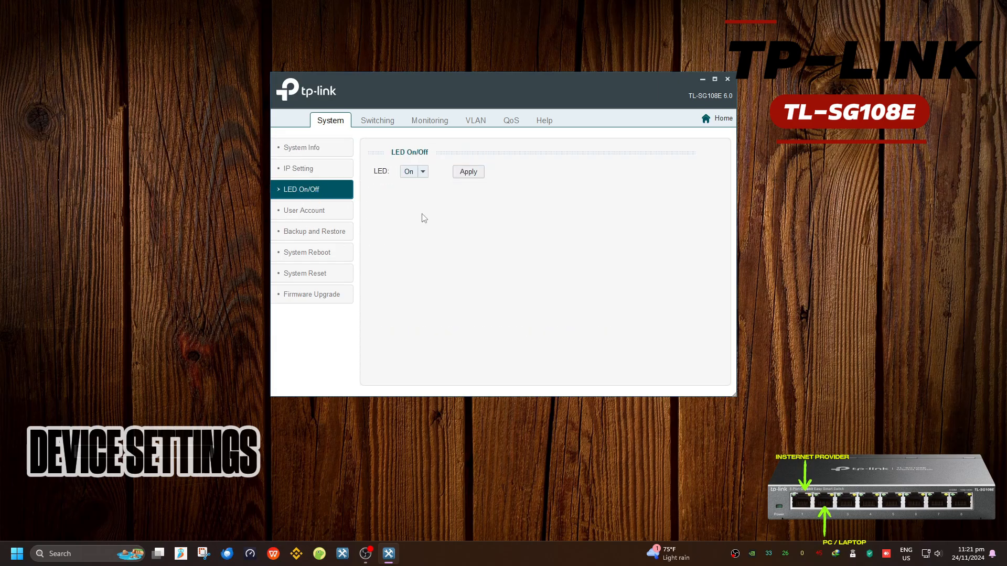
pyautogui.click(332, 216)
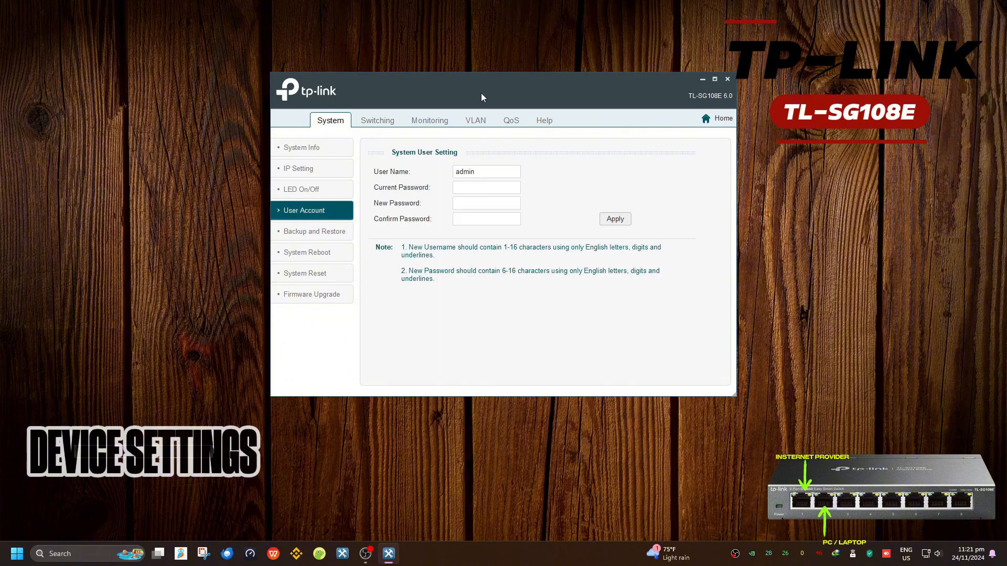
pyautogui.click(715, 80)
# Step through System pages from System Info to Backup and Restore, Reboot, Reset and Firmware Upgrade
pyautogui.click(46, 78)
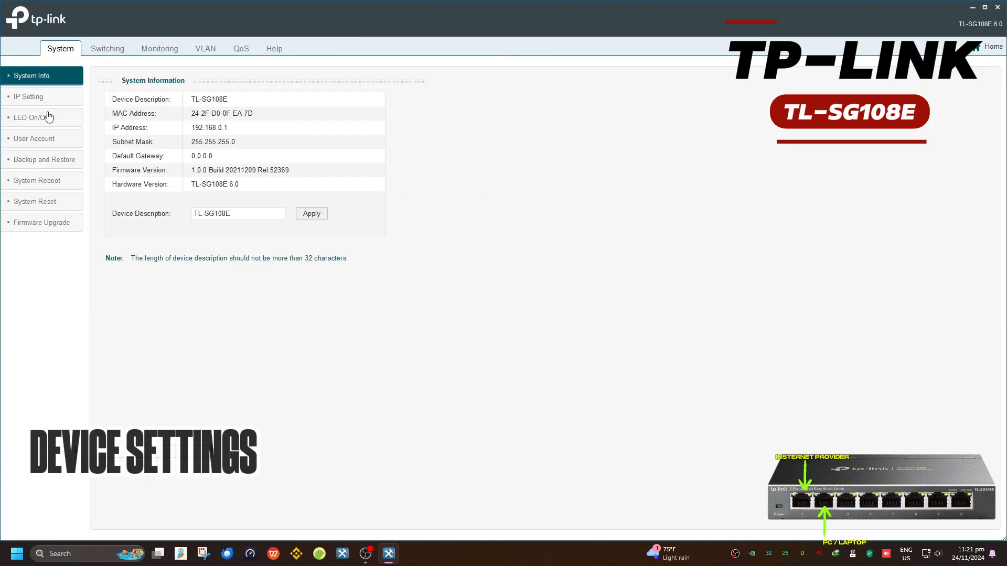
pyautogui.click(41, 99)
pyautogui.click(40, 117)
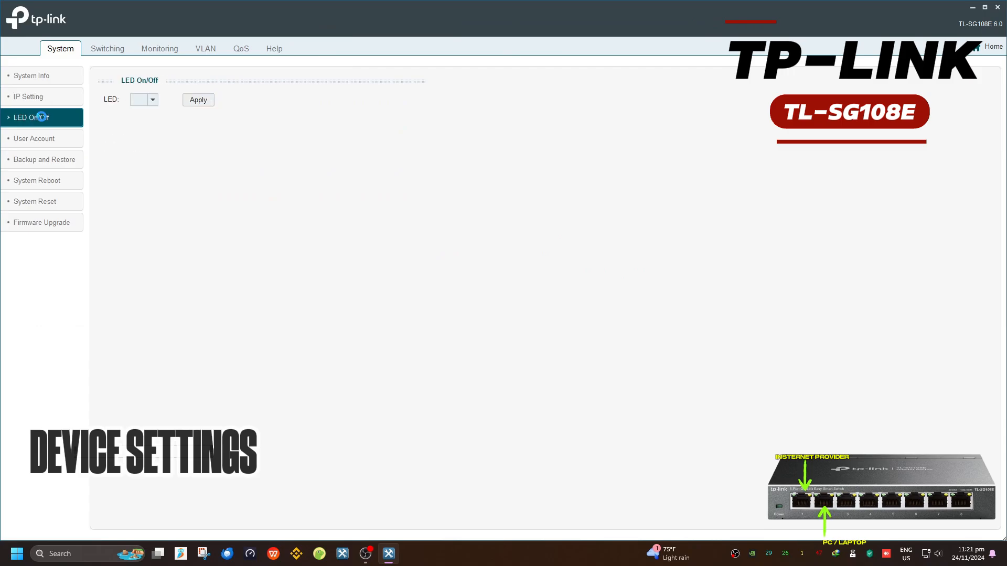
pyautogui.click(44, 143)
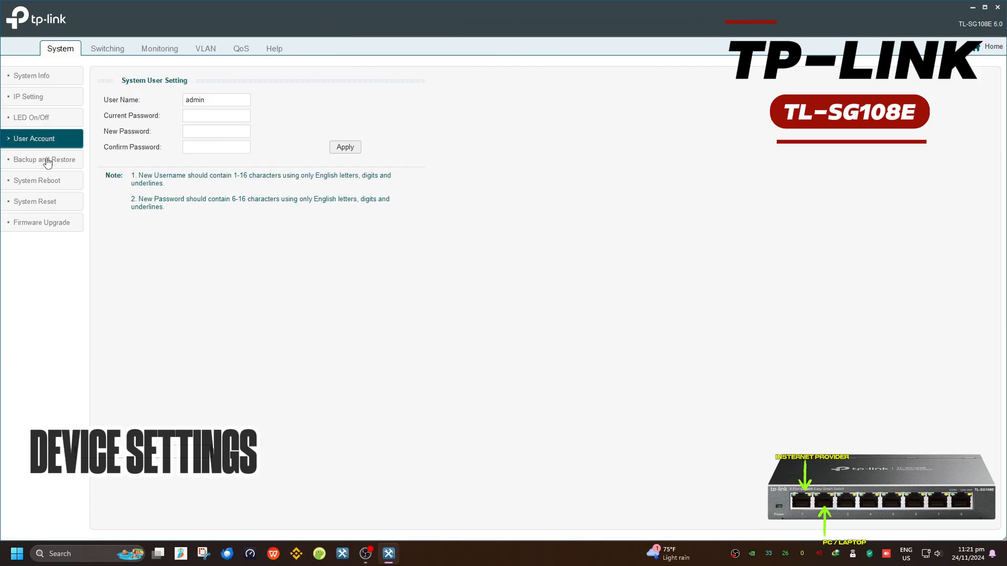
pyautogui.click(56, 159)
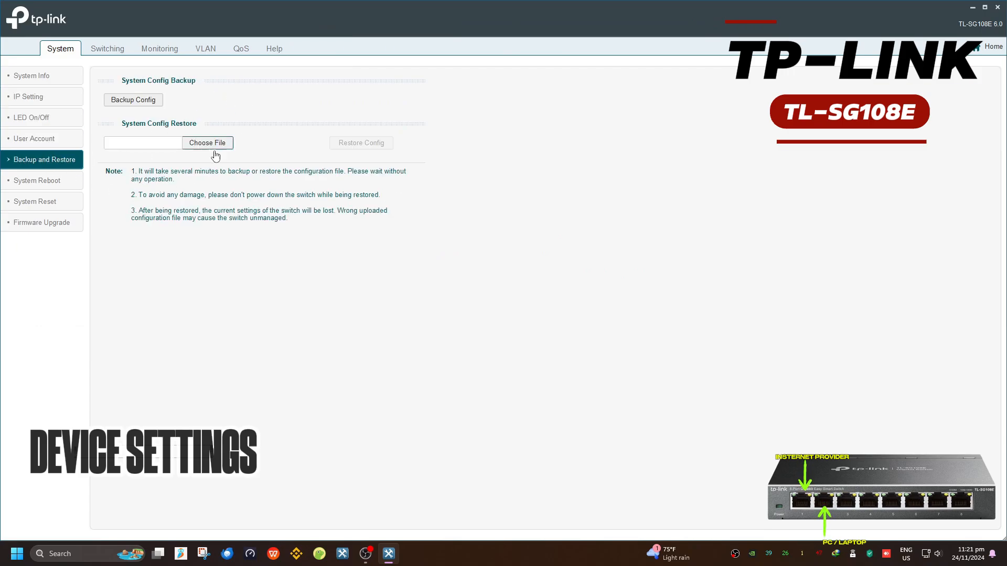
pyautogui.click(40, 181)
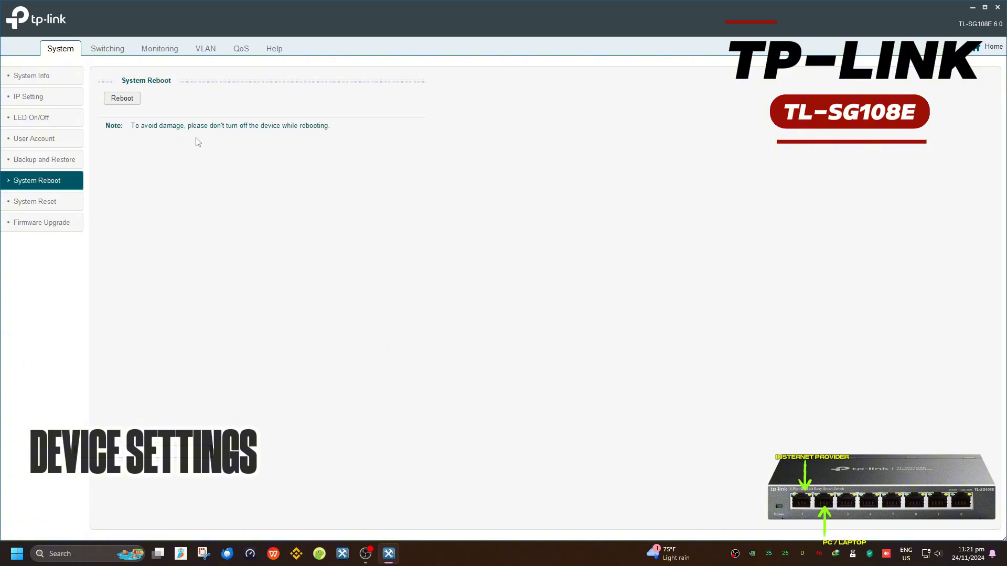
pyautogui.click(65, 210)
pyautogui.click(37, 225)
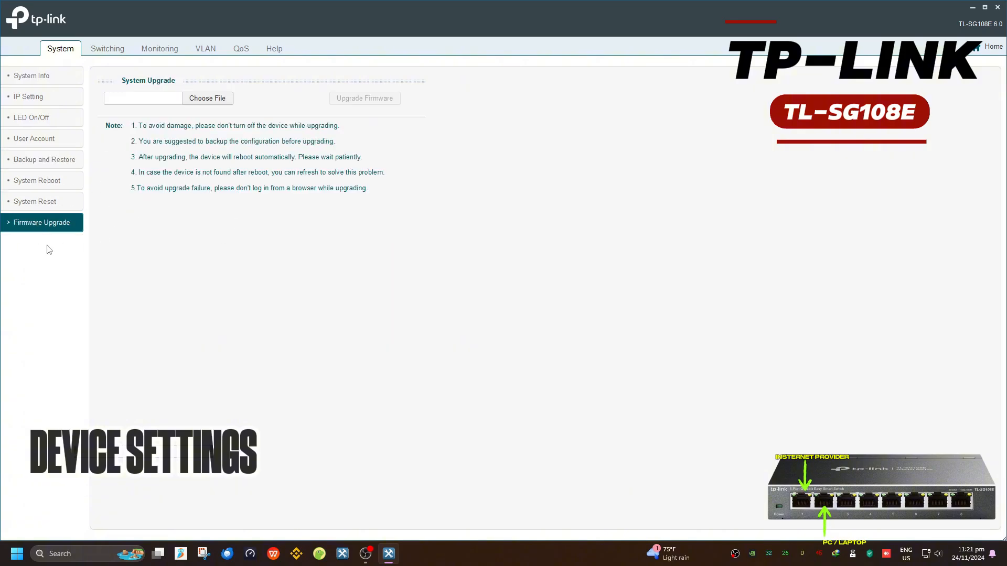
# Open Switching Port Setting and inspect the Status, Speed/Duplex and Flow Control dropdowns unchanged
pyautogui.click(105, 49)
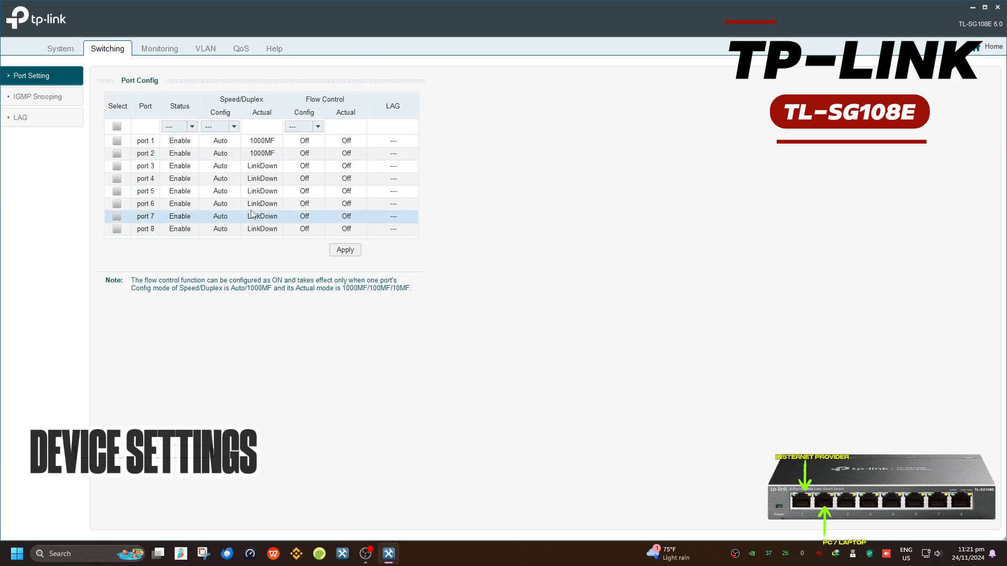
pyautogui.click(179, 127)
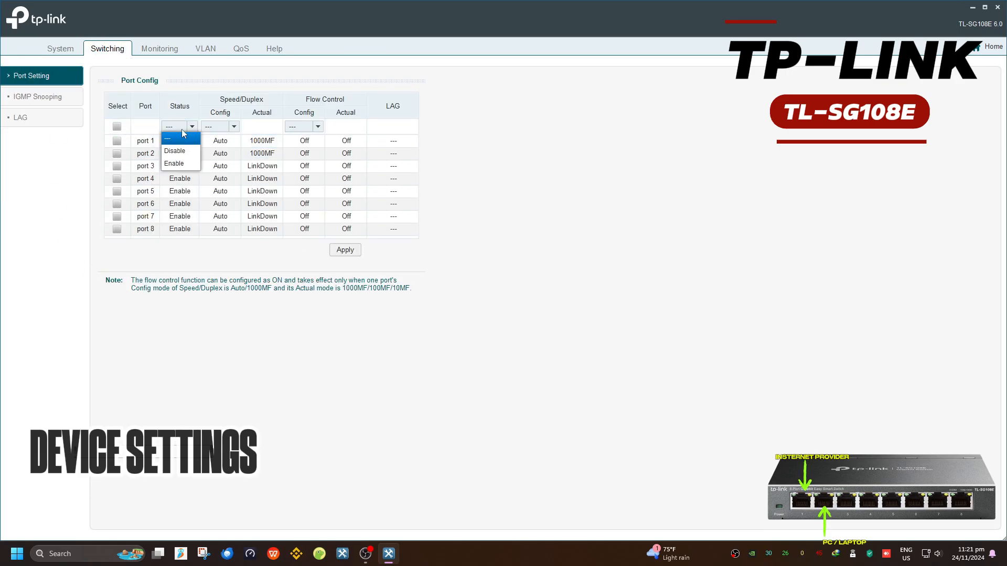
pyautogui.click(218, 127)
pyautogui.click(221, 128)
pyautogui.click(220, 128)
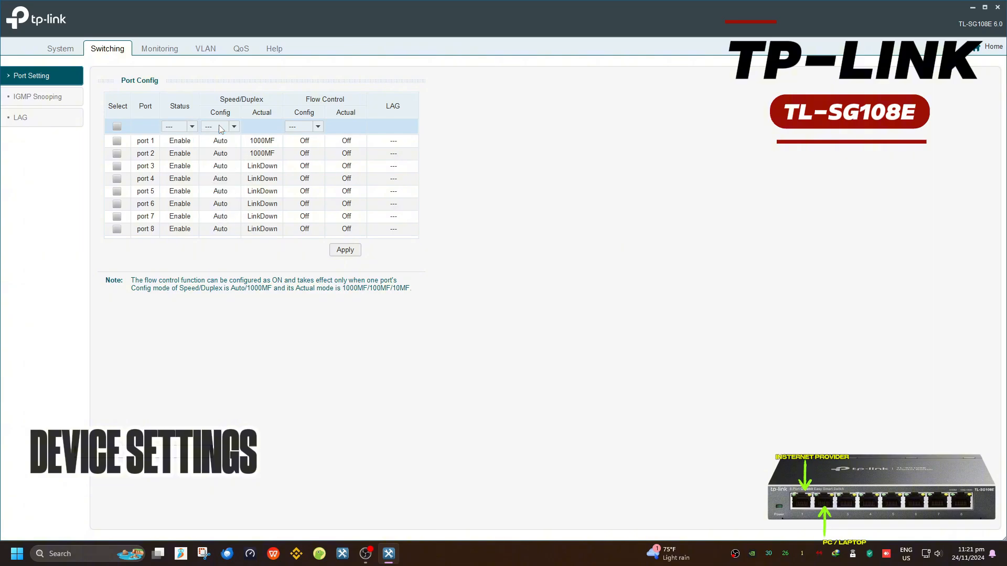
pyautogui.click(302, 128)
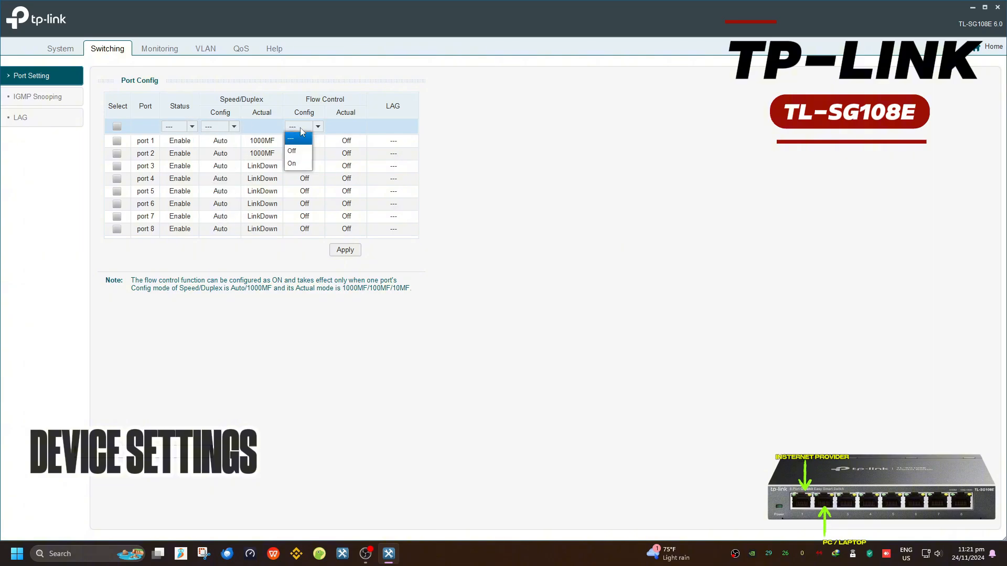
pyautogui.click(300, 128)
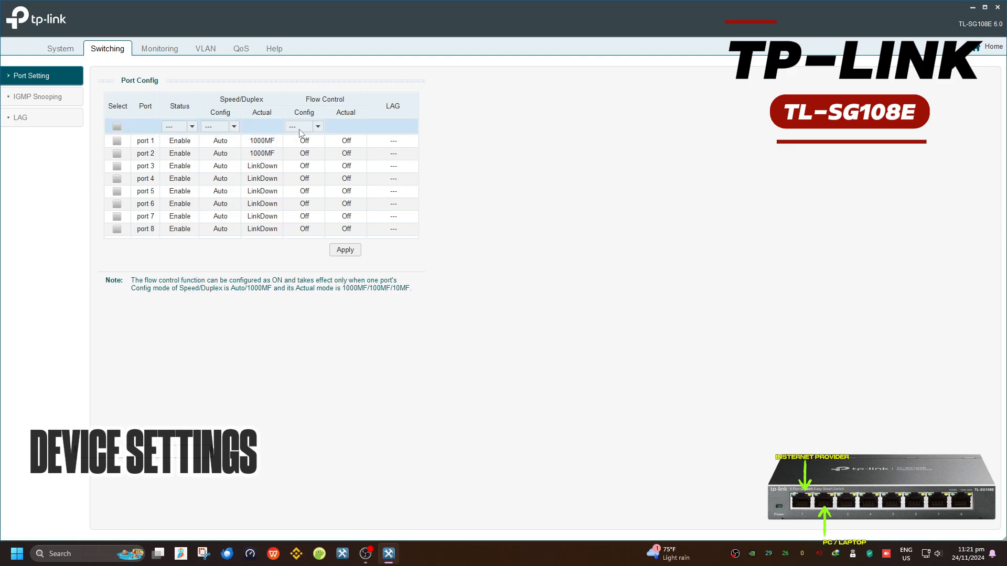
pyautogui.click(301, 127)
pyautogui.click(306, 157)
pyautogui.click(302, 127)
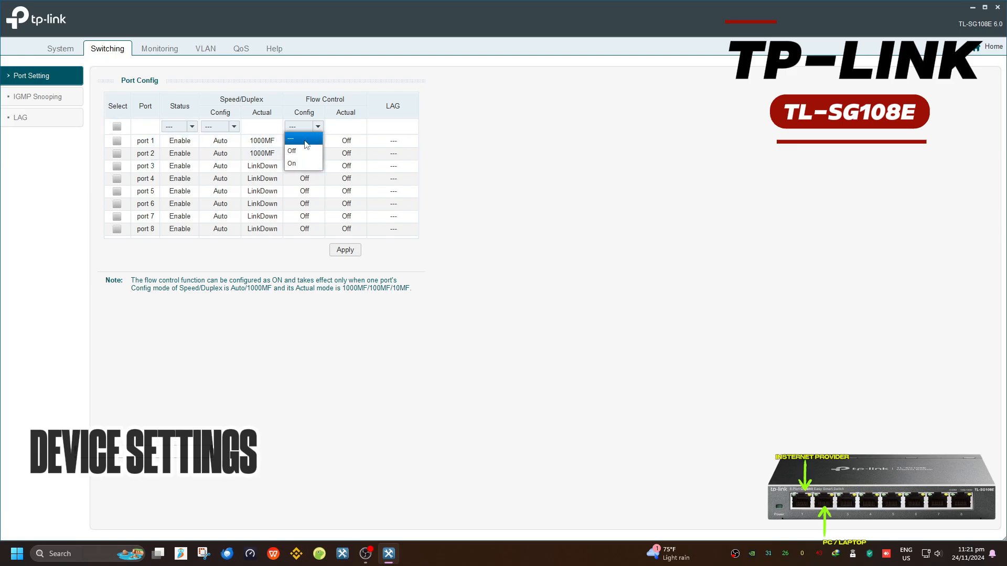
pyautogui.click(294, 139)
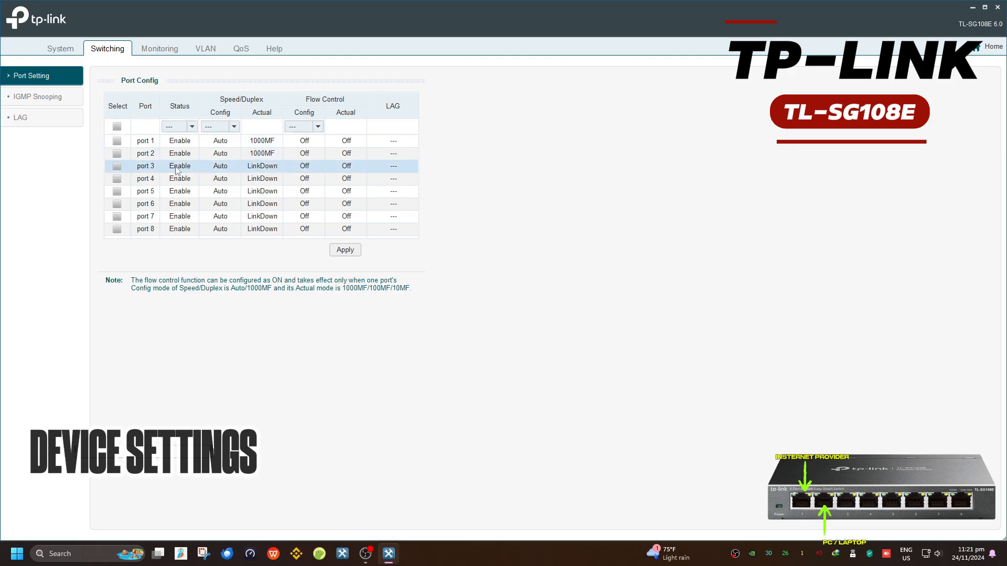
# Browse IGMP Snooping, LAG, port statistics, mirroring, cable test and loop prevention pages
pyautogui.click(69, 99)
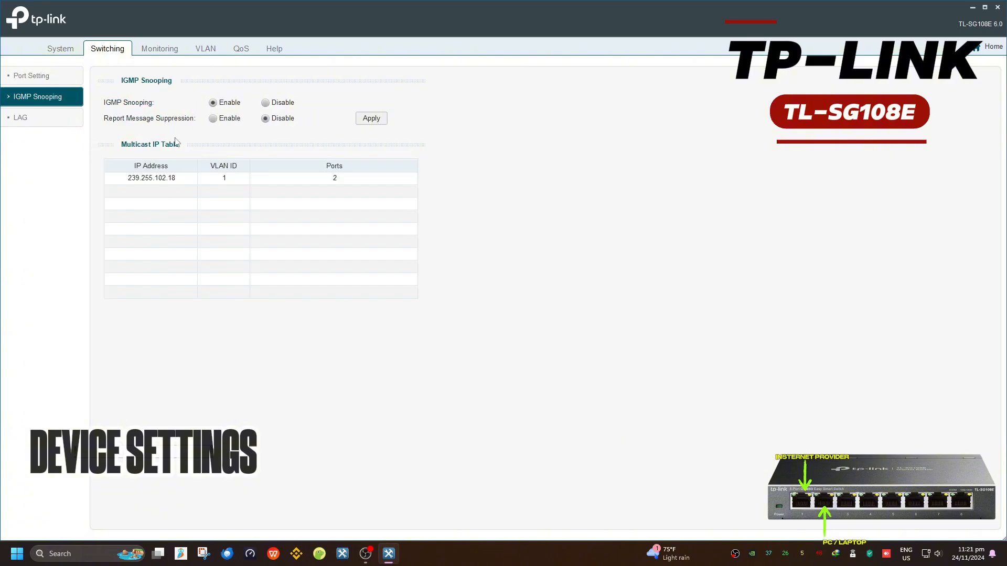
pyautogui.click(55, 119)
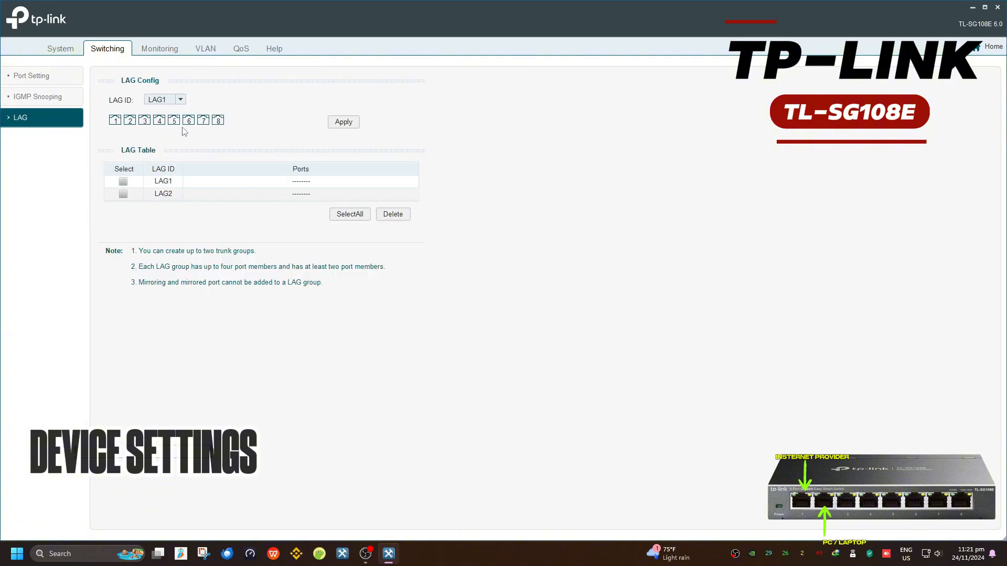
pyautogui.click(181, 100)
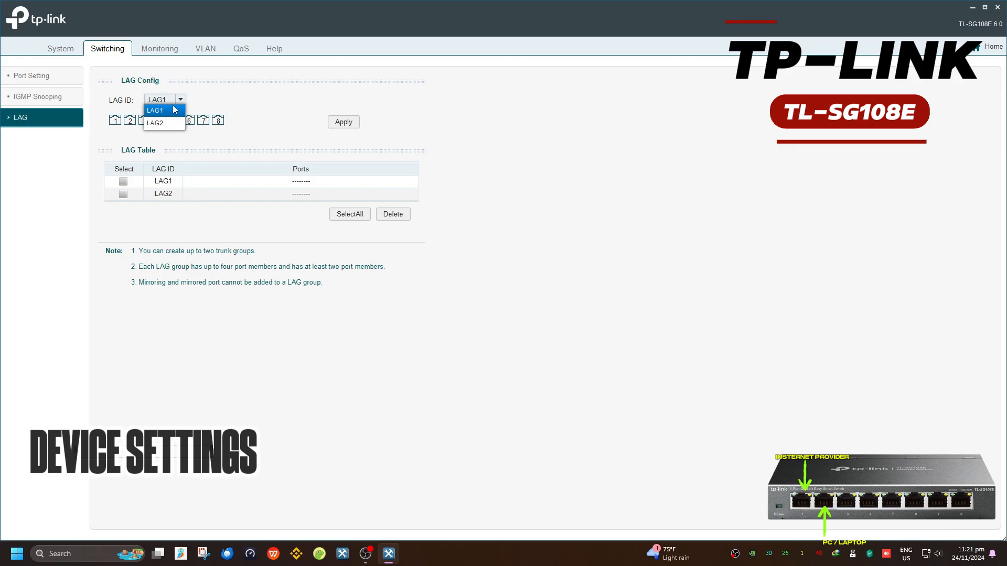
pyautogui.click(151, 55)
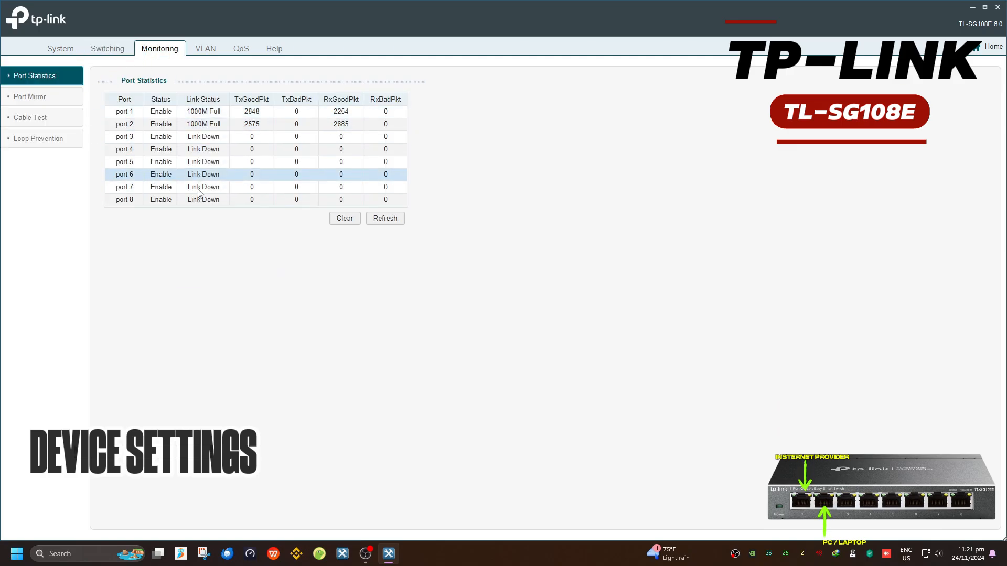
pyautogui.click(75, 100)
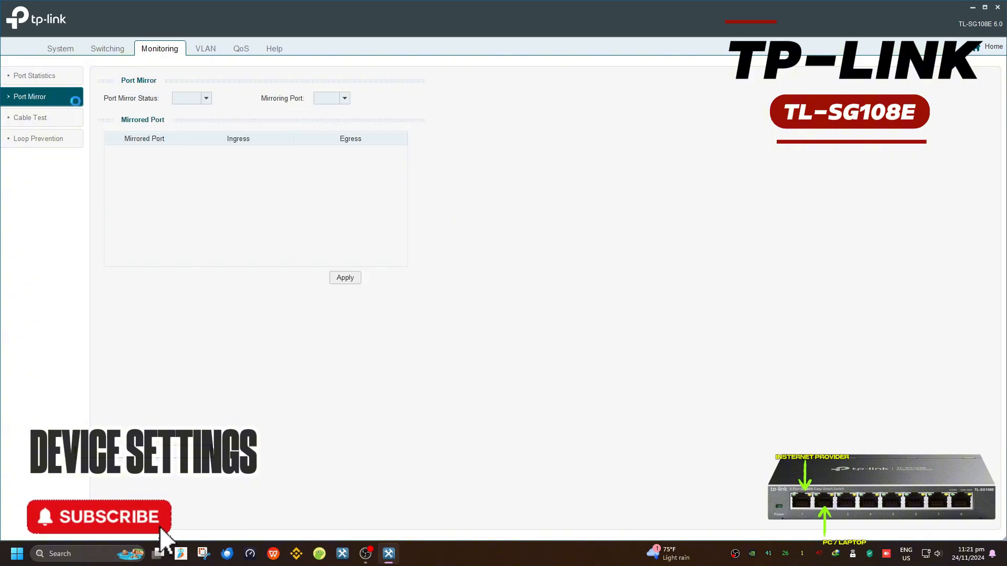
pyautogui.click(51, 119)
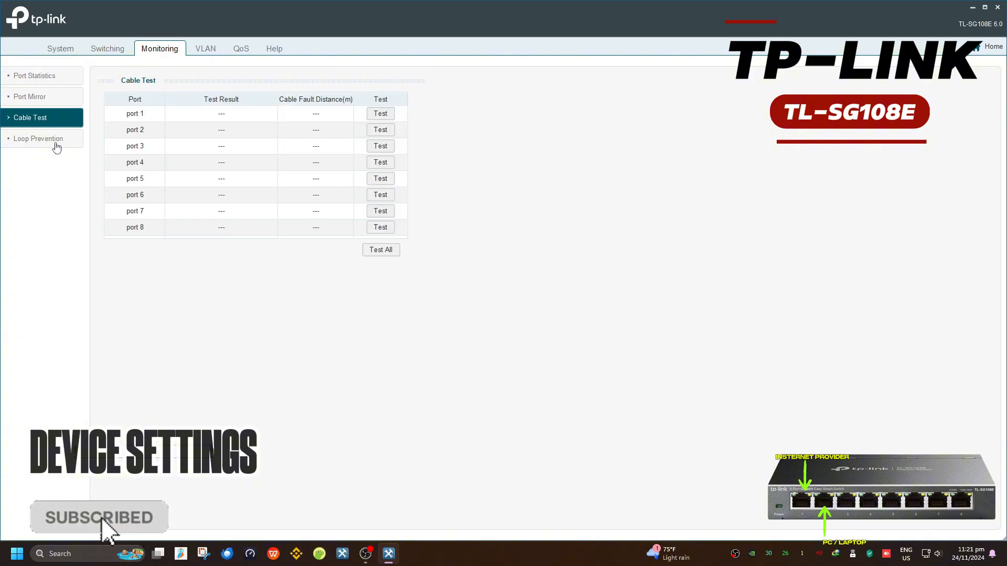
pyautogui.click(55, 141)
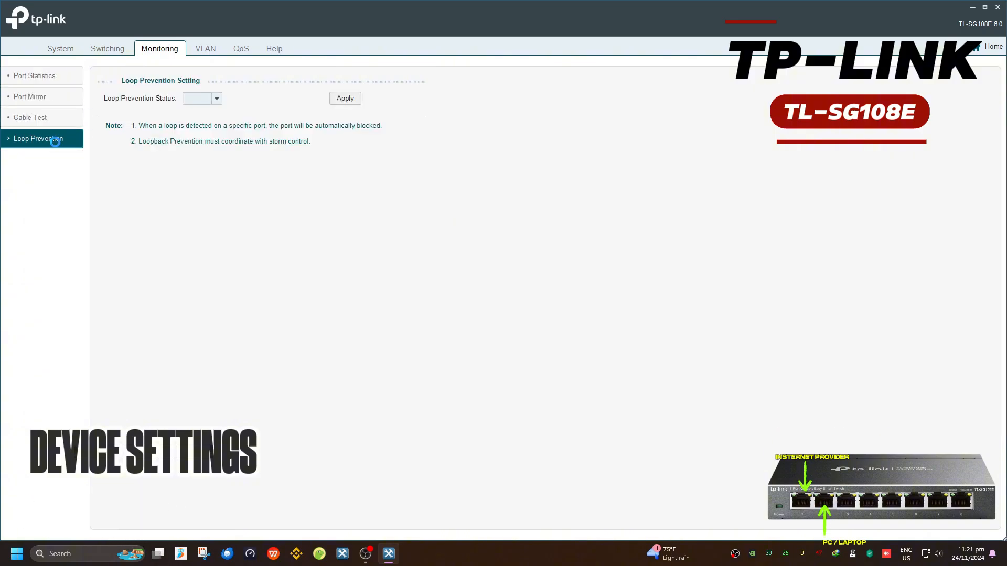
# Browse the Port-based VLAN, 802.1Q VLAN and 802.1Q PVID settings pages
pyautogui.click(198, 49)
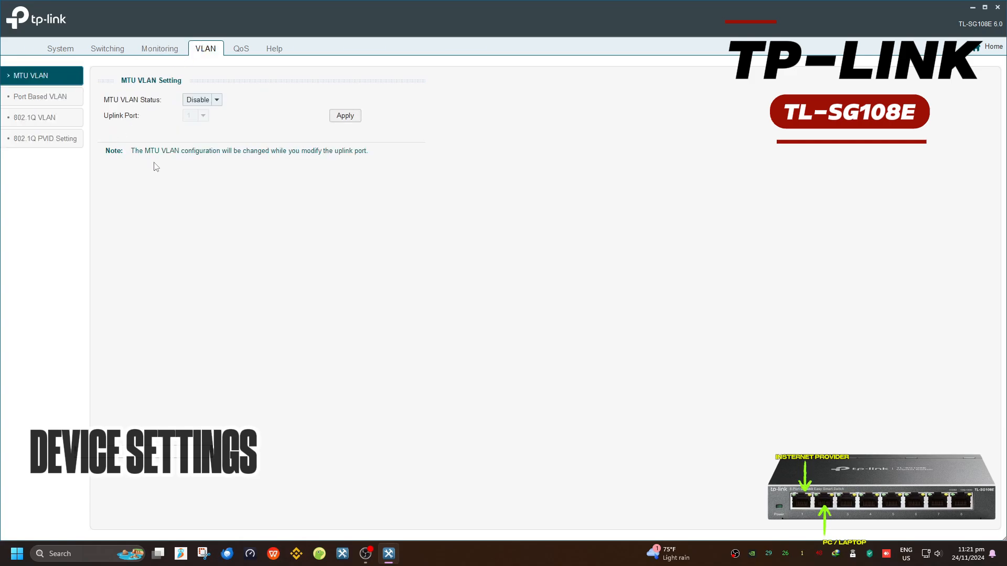
pyautogui.click(71, 105)
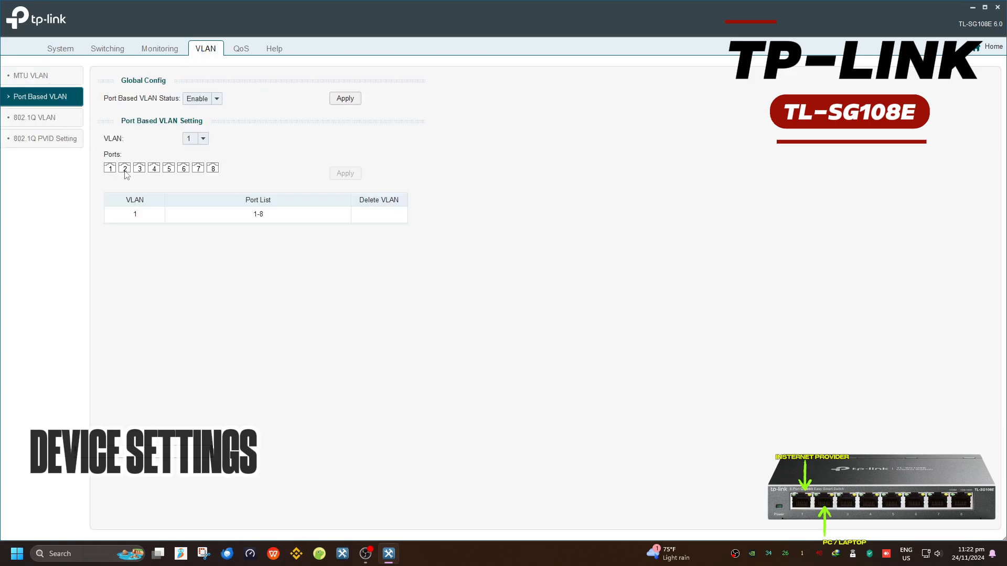
pyautogui.click(45, 123)
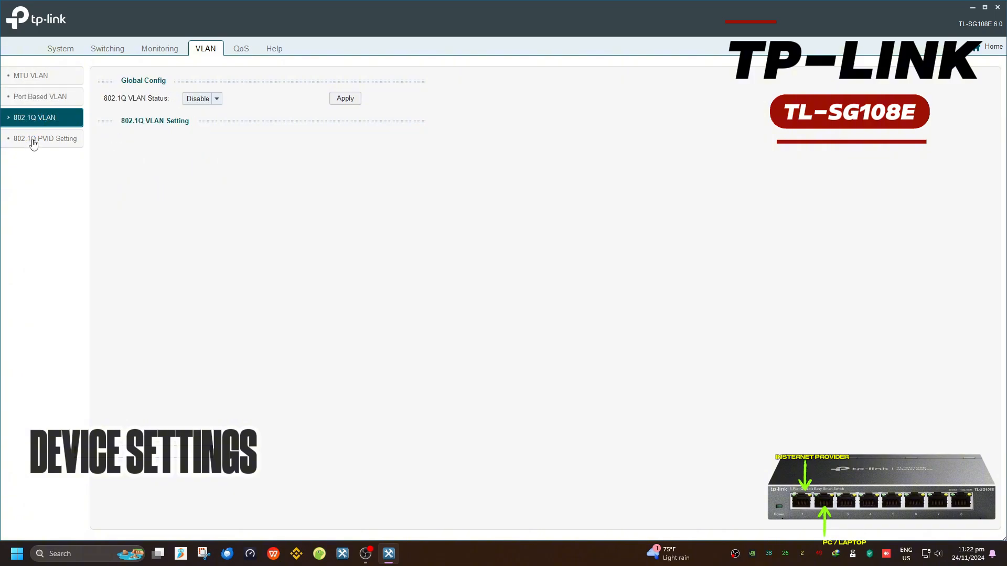
pyautogui.click(33, 142)
# Review QoS Basic, Bandwidth Control, Storm Control and Help About, then return to QoS
pyautogui.click(244, 54)
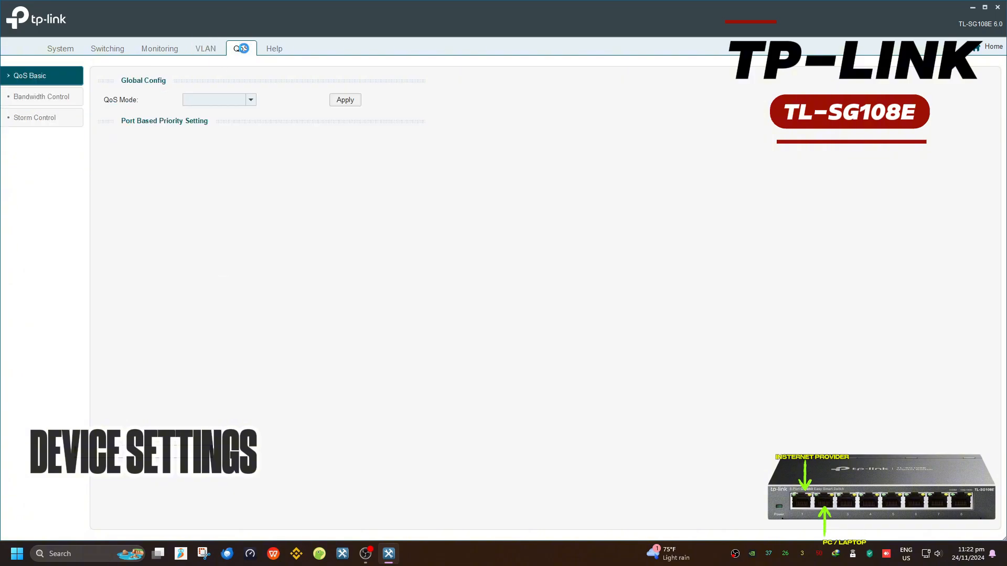
pyautogui.click(221, 100)
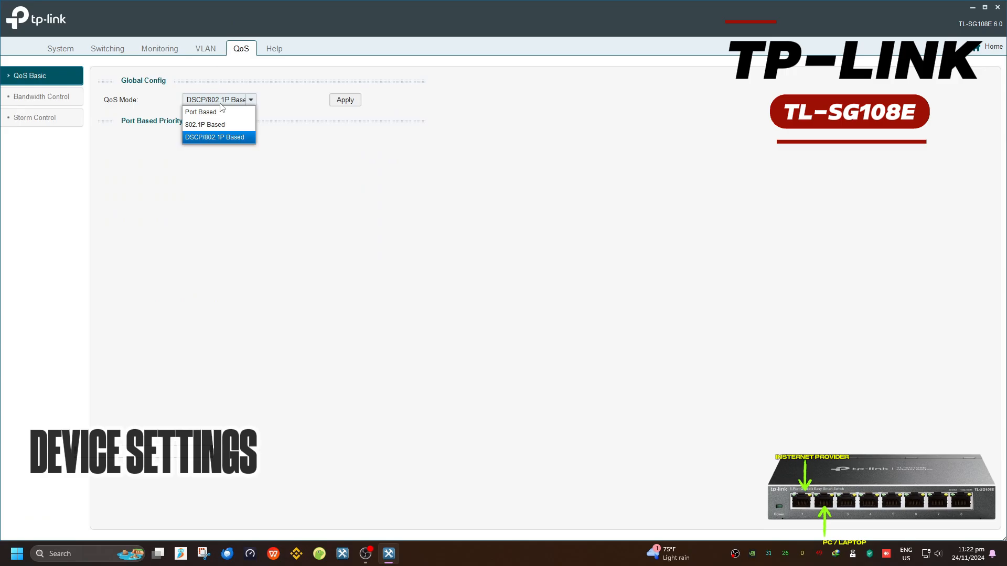
pyautogui.click(179, 104)
pyautogui.click(63, 95)
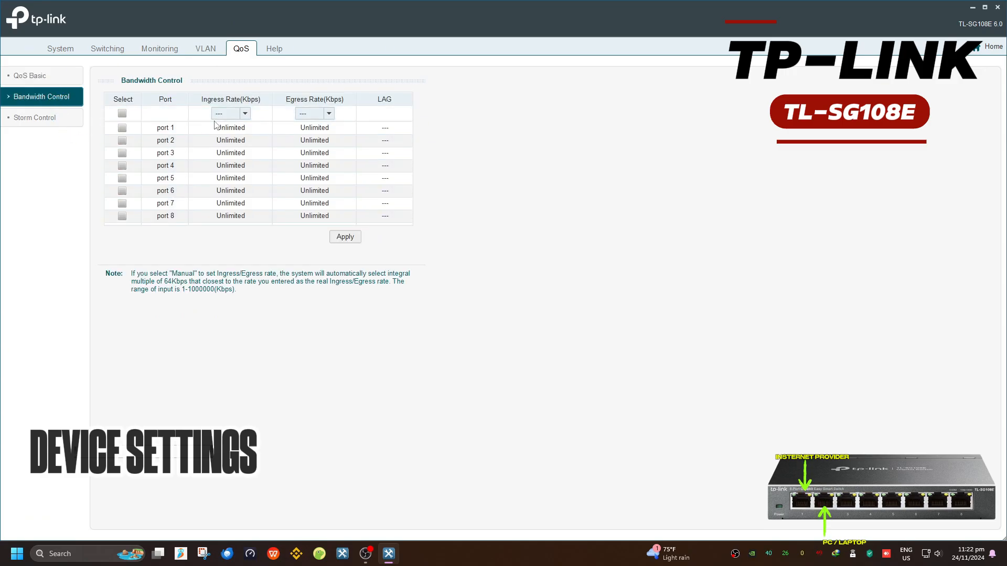
pyautogui.click(62, 120)
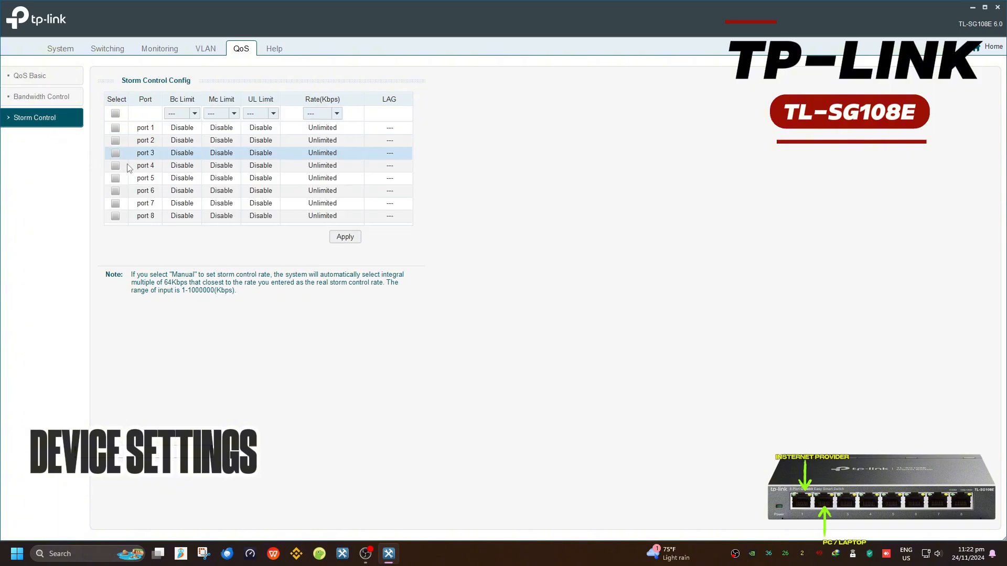
pyautogui.click(273, 50)
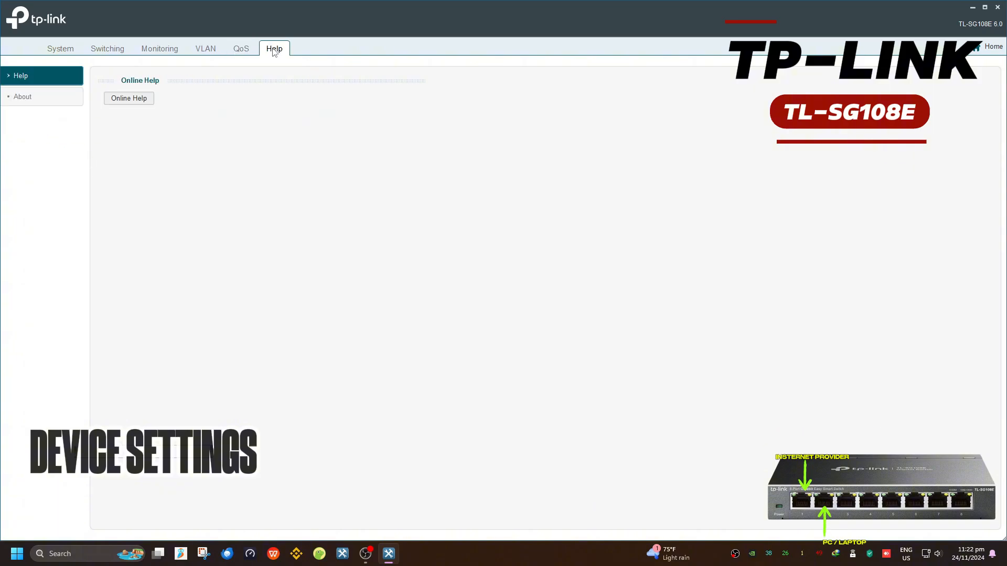
pyautogui.click(18, 97)
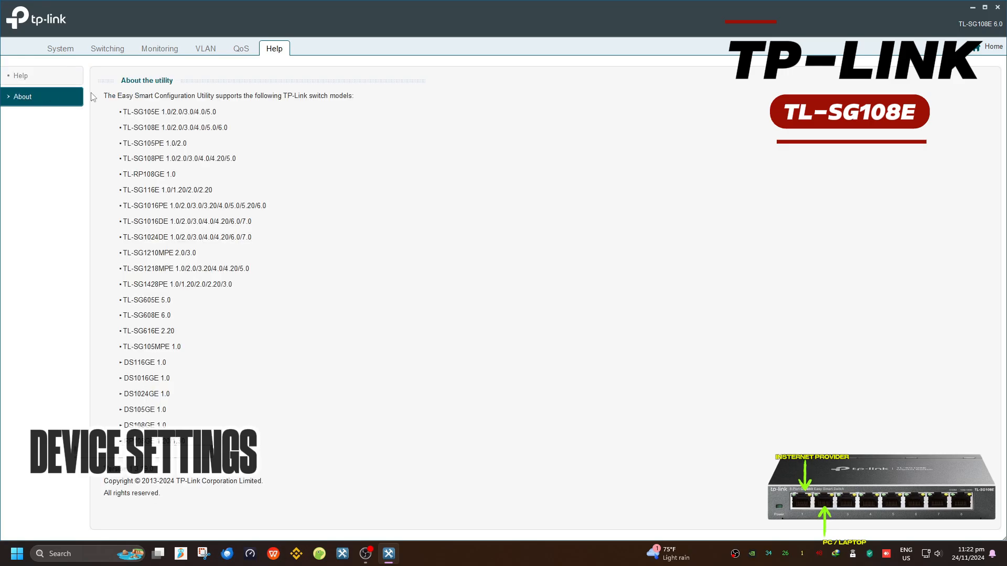
pyautogui.click(239, 47)
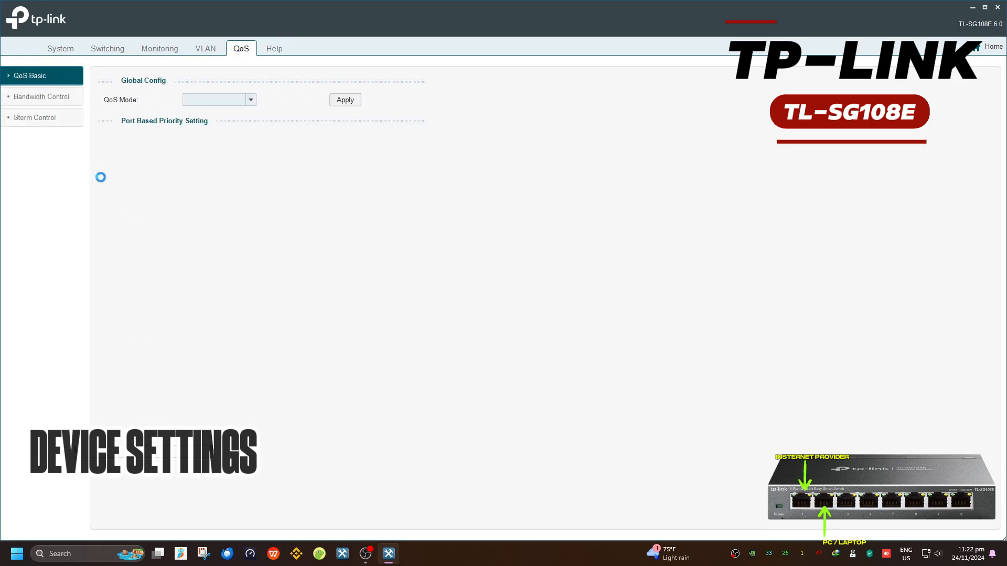
# Apply Port Based as the QoS mode
pyautogui.click(237, 105)
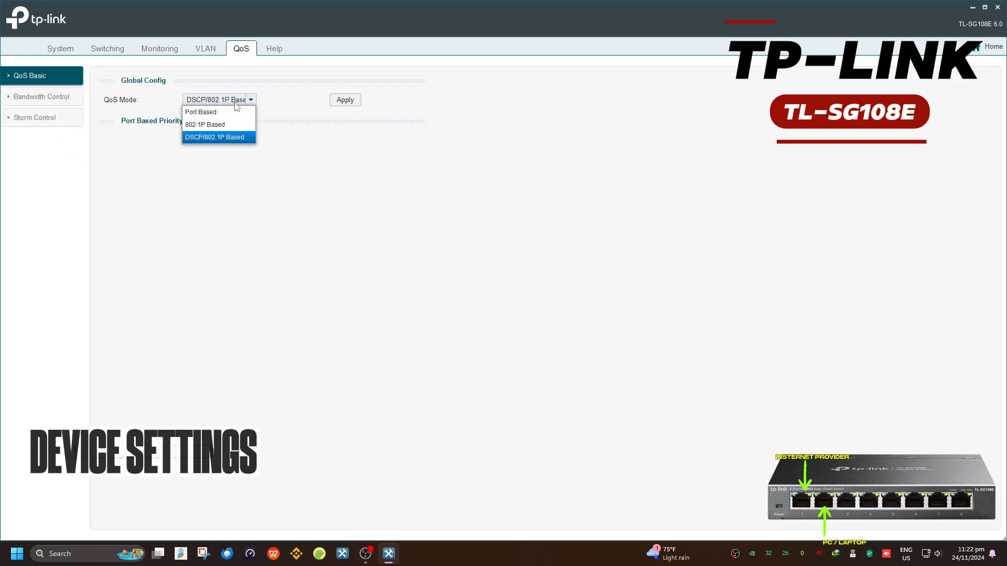
pyautogui.click(199, 110)
pyautogui.click(340, 105)
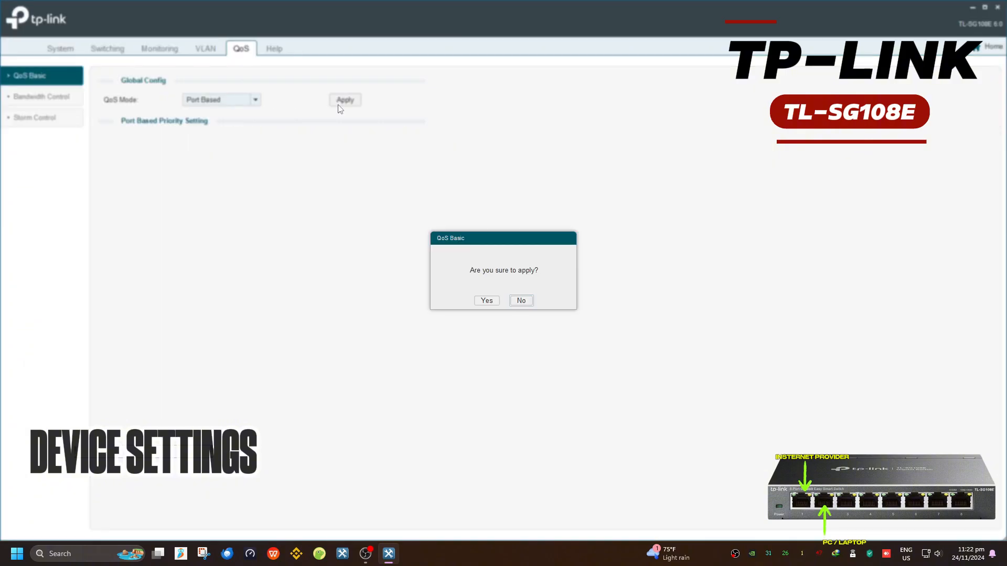
pyautogui.click(478, 300)
pyautogui.click(499, 302)
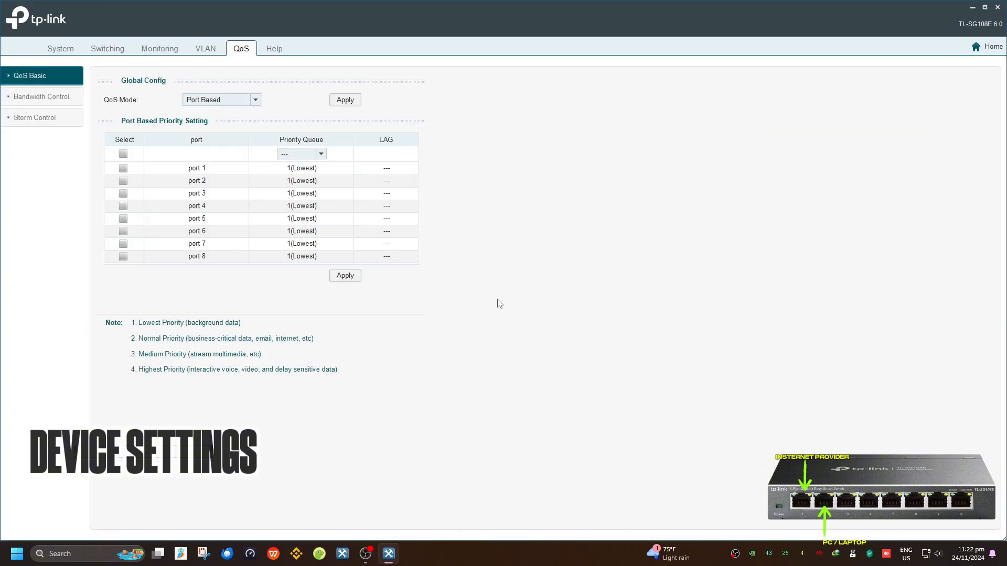
# Give ports 1 and 2 priority 4(Highest) and apply each
pyautogui.click(300, 154)
pyautogui.click(300, 155)
pyautogui.click(123, 167)
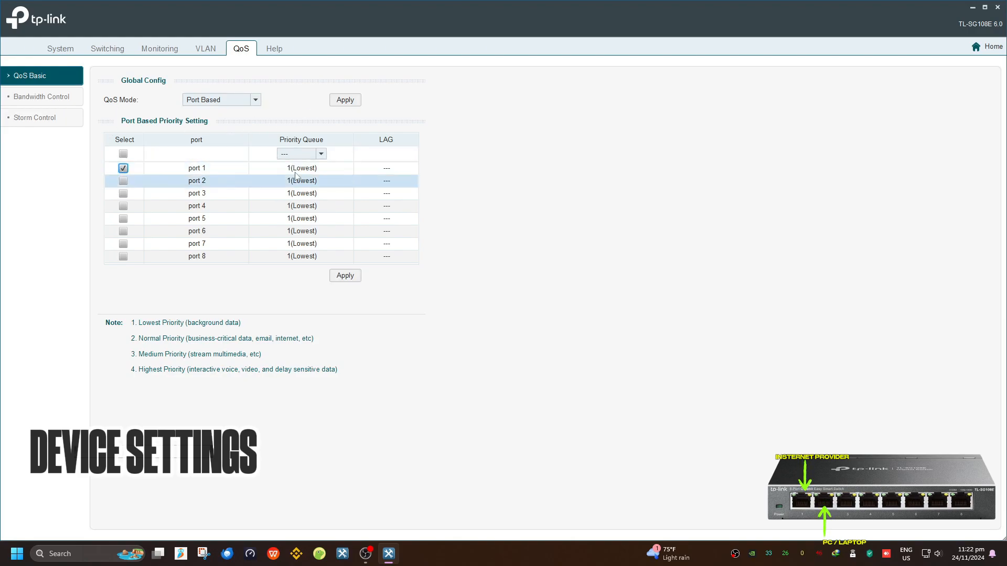
pyautogui.click(300, 154)
pyautogui.click(301, 215)
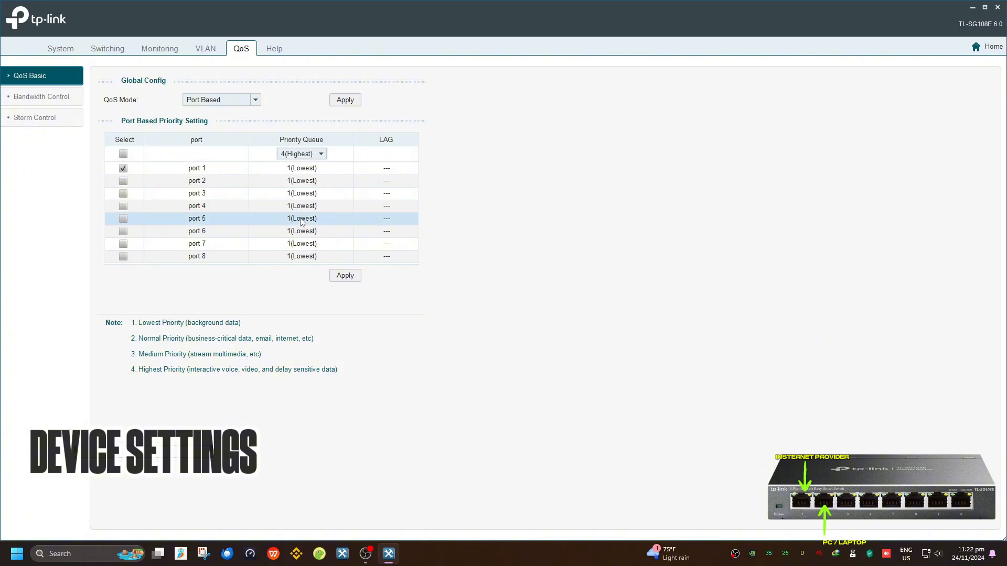
pyautogui.click(346, 276)
pyautogui.click(486, 301)
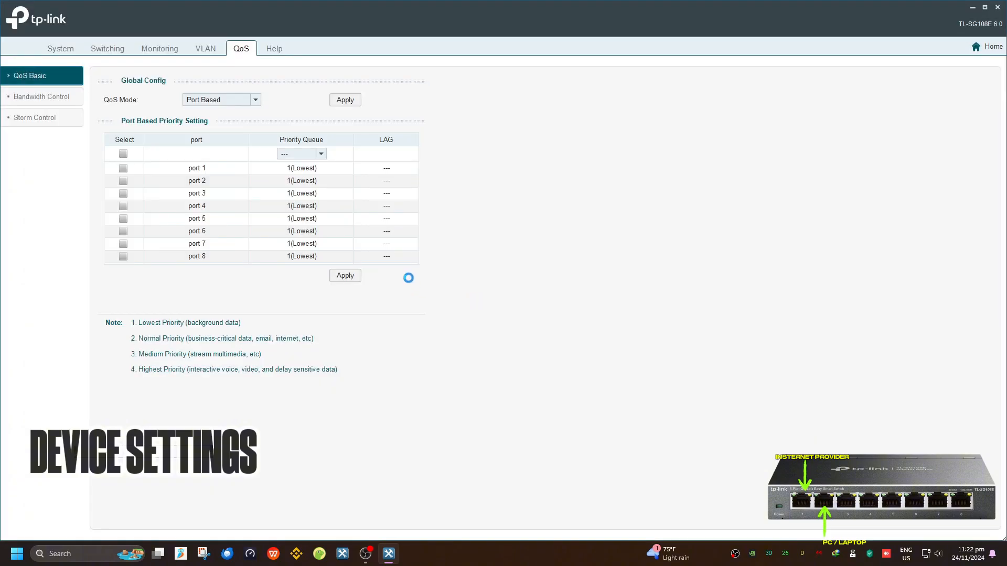
pyautogui.click(504, 301)
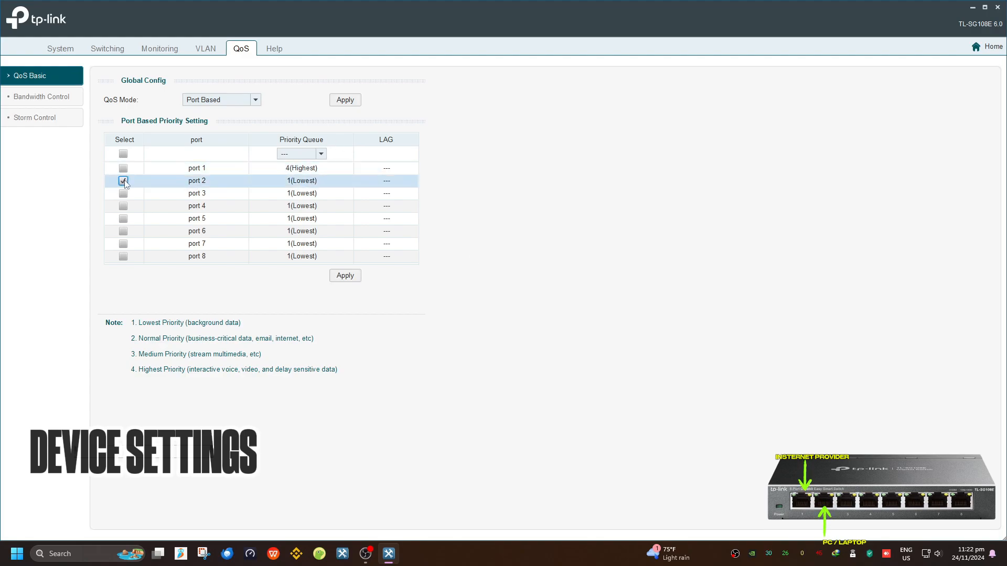
pyautogui.click(320, 154)
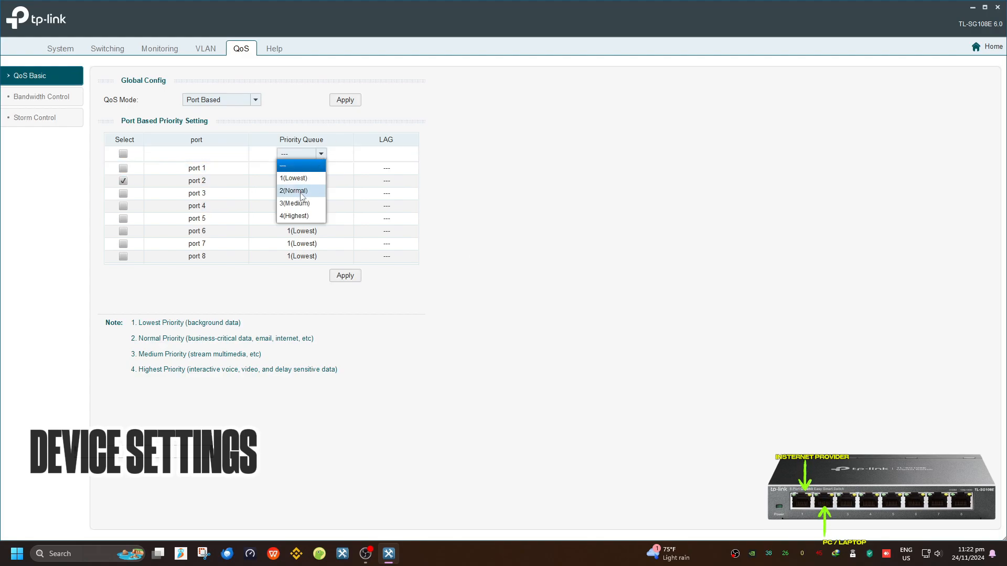
pyautogui.click(293, 216)
pyautogui.click(344, 275)
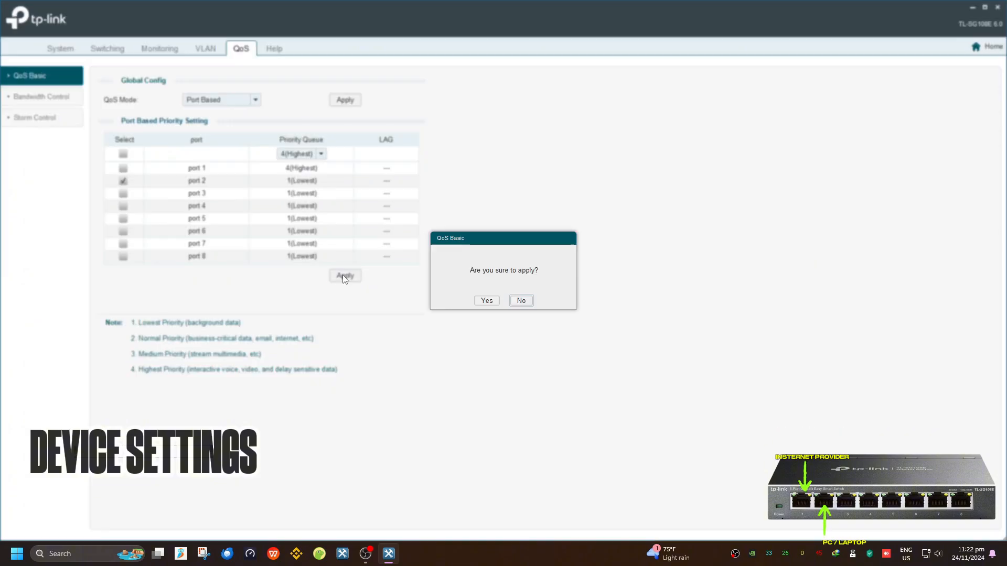
pyautogui.click(486, 300)
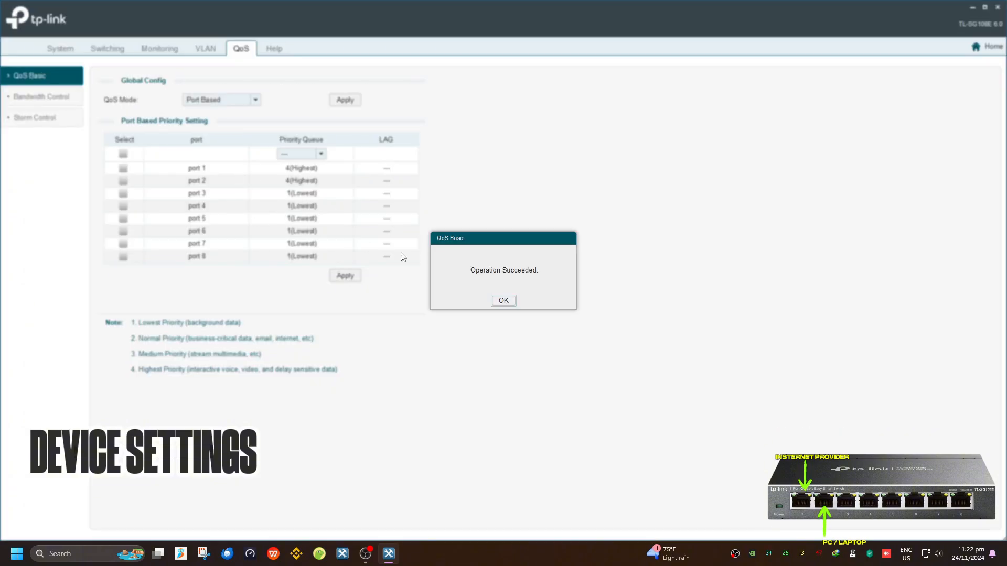
pyautogui.click(501, 301)
# Switch the QoS mode to 802.1P Based and apply it
pyautogui.click(252, 101)
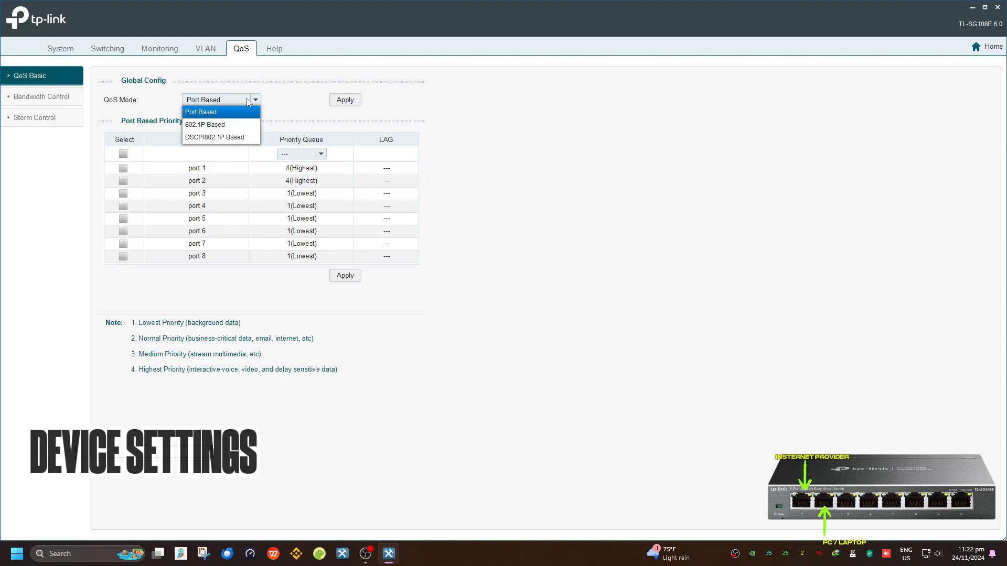
pyautogui.click(236, 125)
pyautogui.click(345, 100)
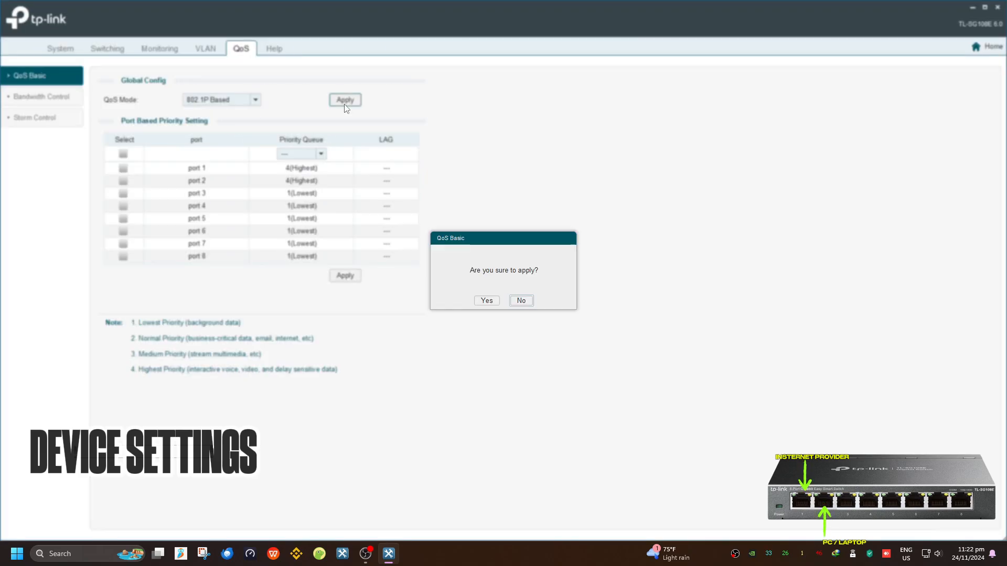
pyautogui.click(487, 301)
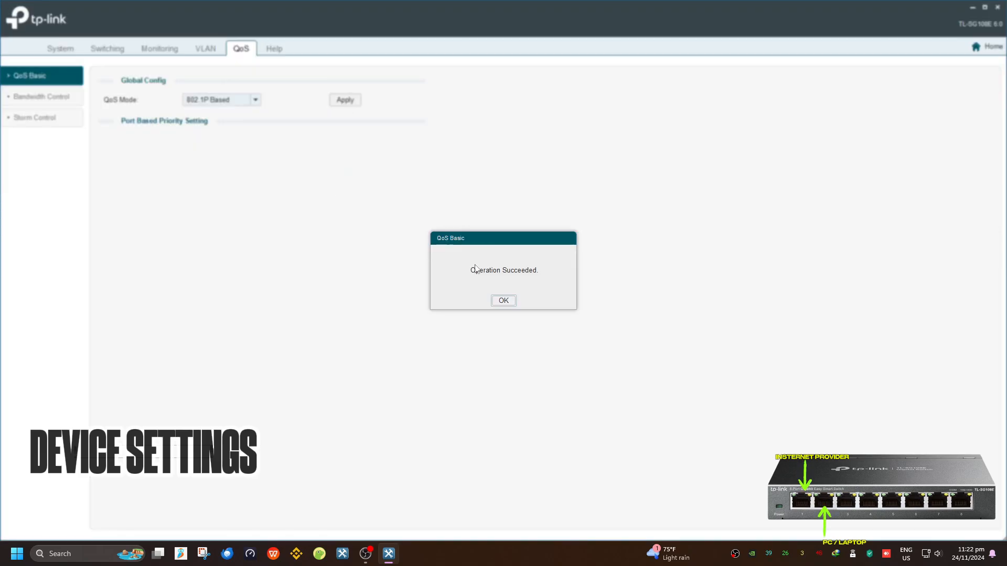
pyautogui.click(507, 303)
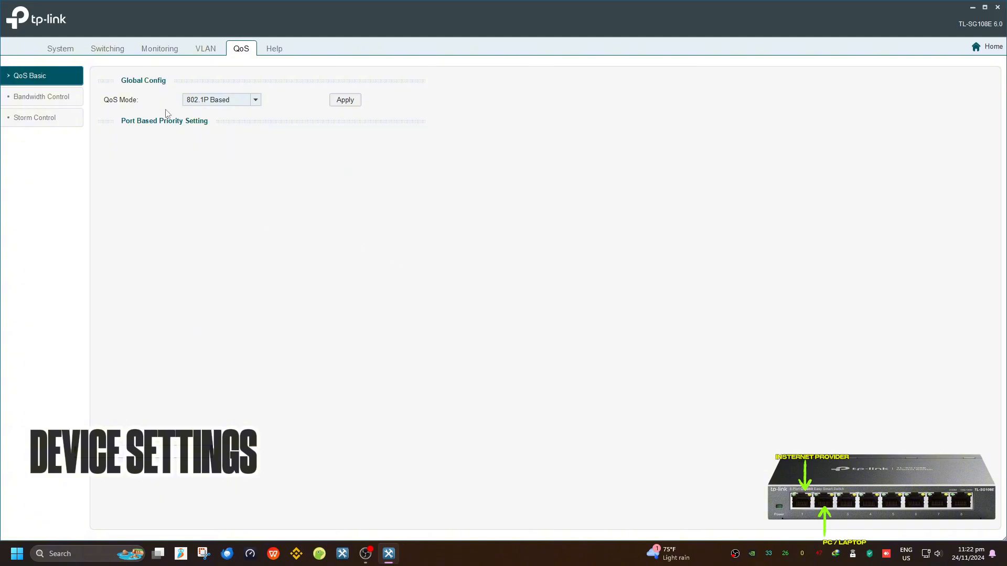
# Switch the QoS mode to DSCP/802.1P Based and apply it
pyautogui.click(256, 100)
pyautogui.click(215, 138)
pyautogui.click(342, 100)
pyautogui.click(487, 303)
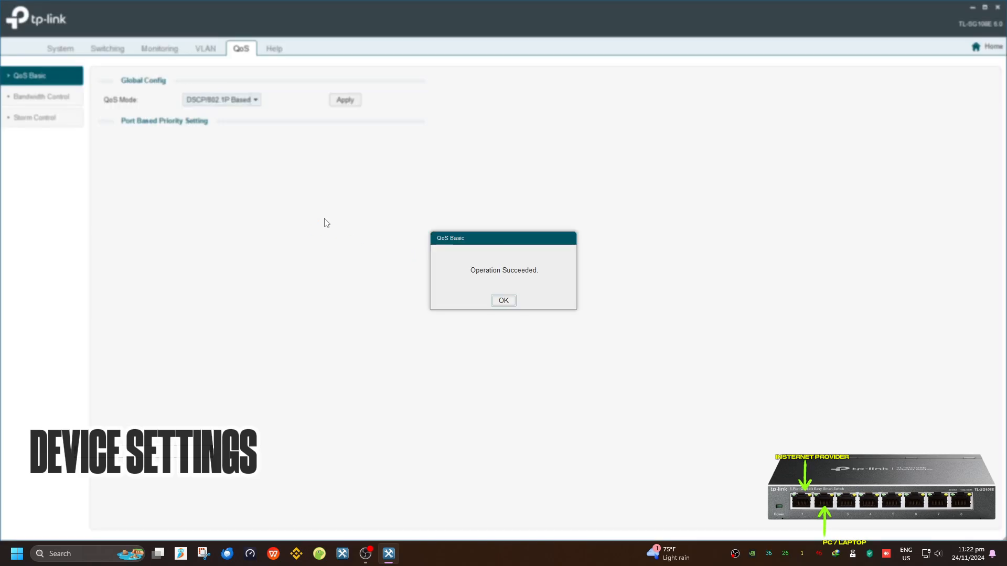
pyautogui.click(499, 303)
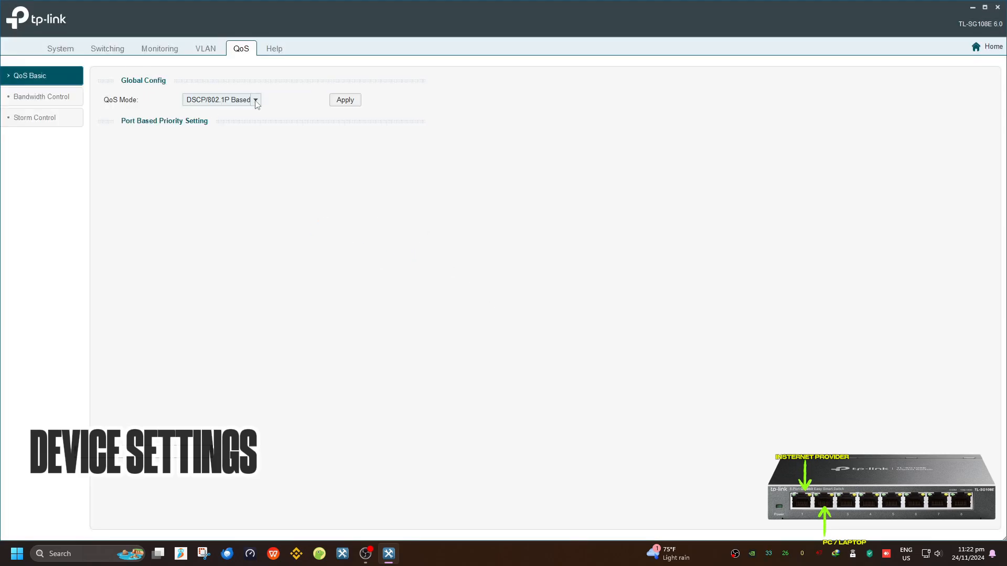
# In Bandwidth Control, set port 1 ingress and egress to Manual 1024 Kbps and apply
pyautogui.click(52, 97)
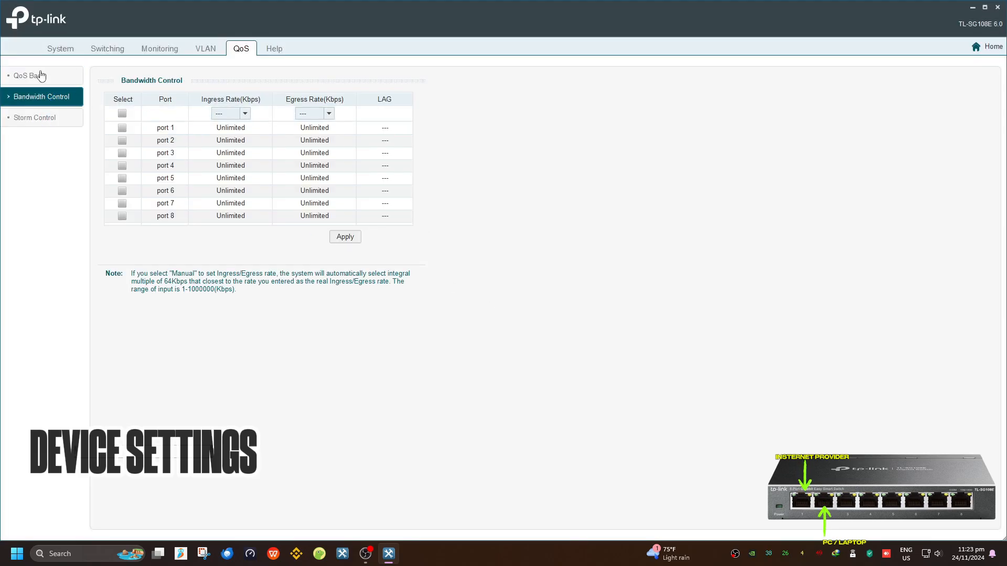
pyautogui.click(244, 113)
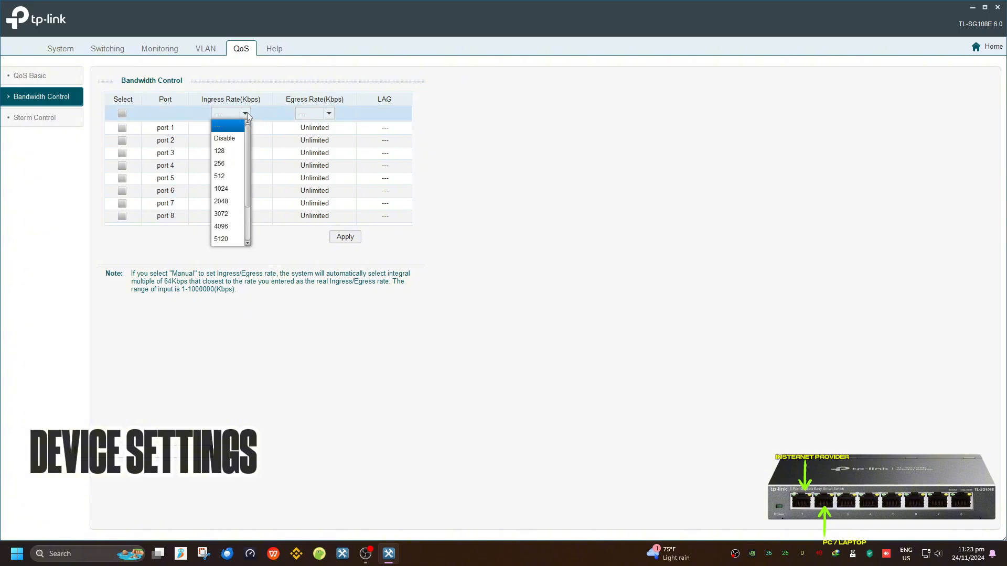
pyautogui.click(199, 173)
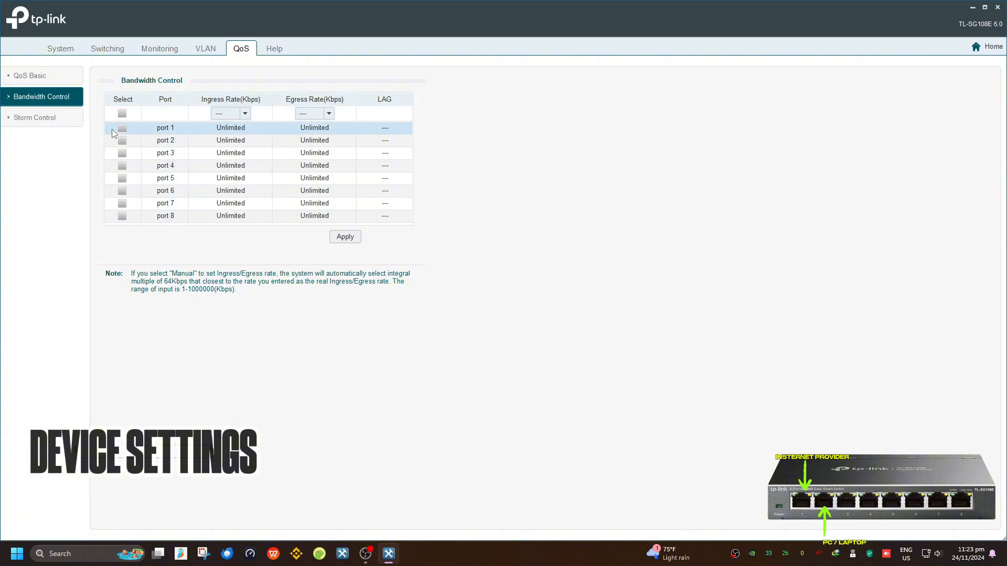
pyautogui.click(229, 114)
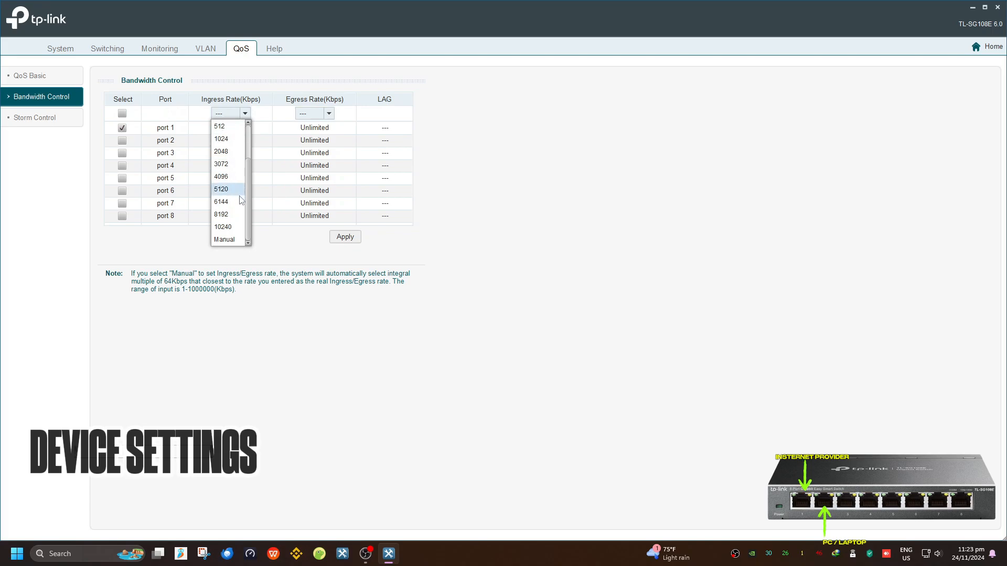
pyautogui.click(238, 240)
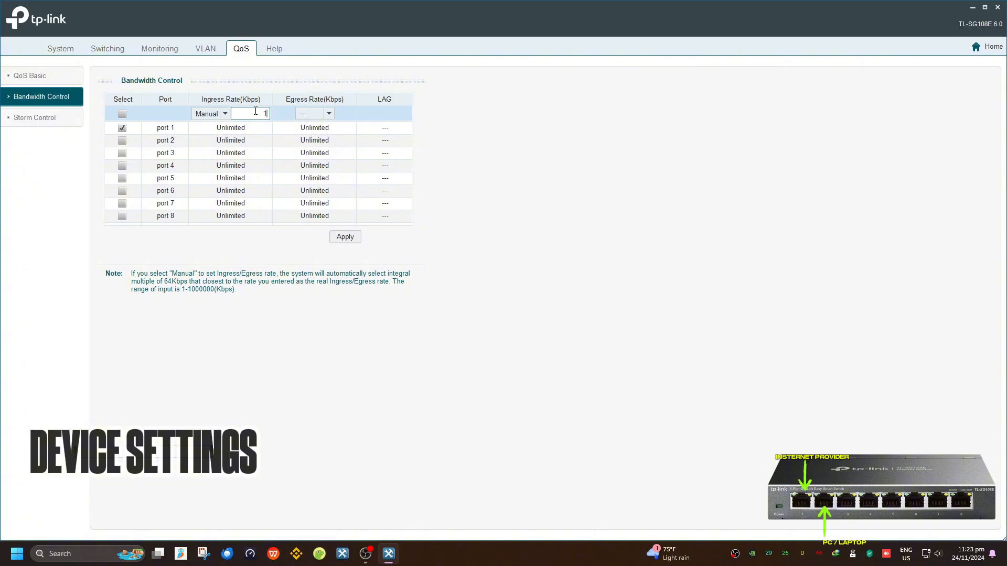
pyautogui.click(311, 116)
pyautogui.scroll(-3, 313, 160)
pyautogui.click(316, 243)
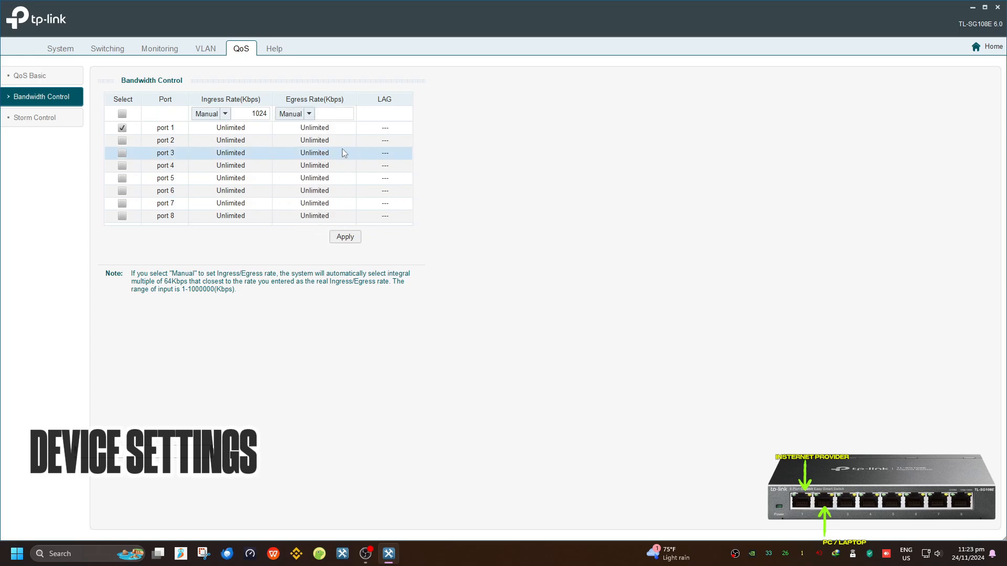
pyautogui.click(346, 116)
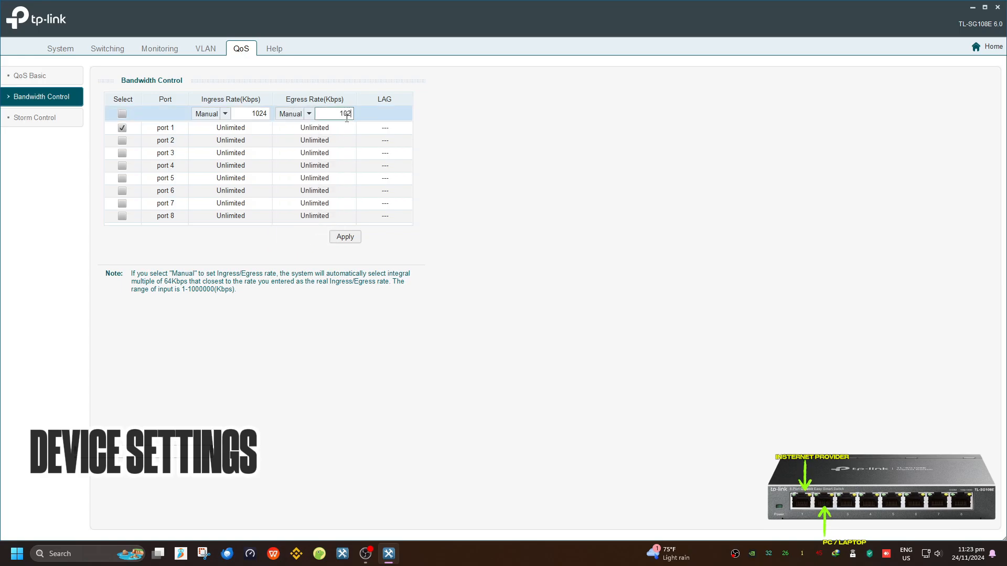
pyautogui.write('1024')
pyautogui.click(339, 238)
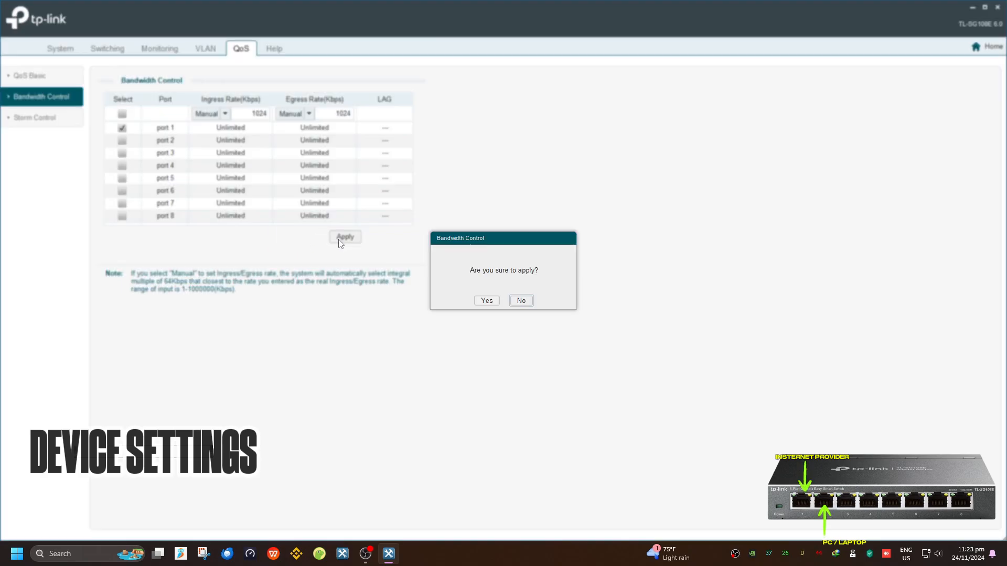
pyautogui.click(486, 300)
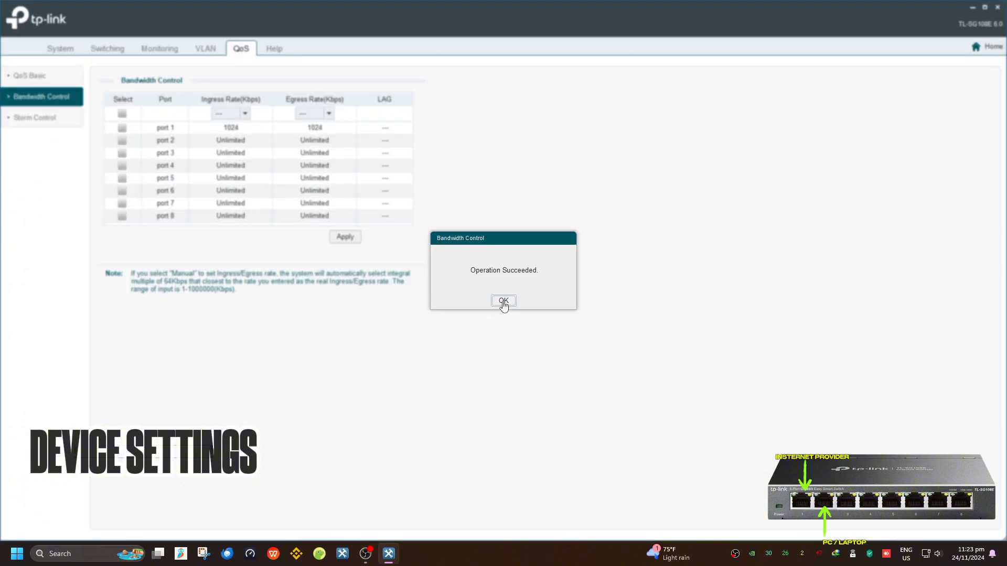
pyautogui.click(504, 302)
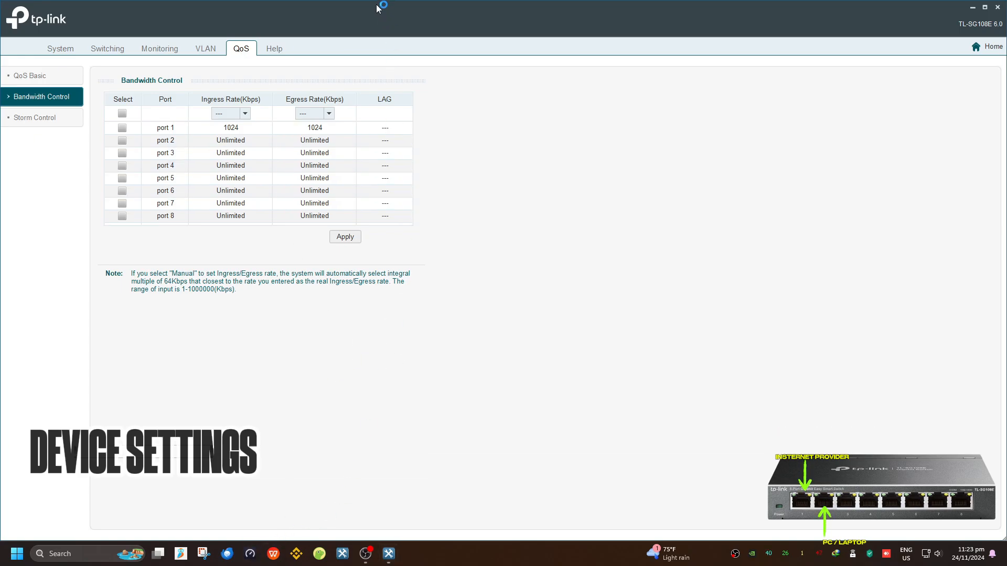
# Run a full-screen Speedtest showing 37 ms ping and about 25 Mbps download, then minimize it
pyautogui.moveTo(386, 7); pyautogui.dragTo(157, 1)
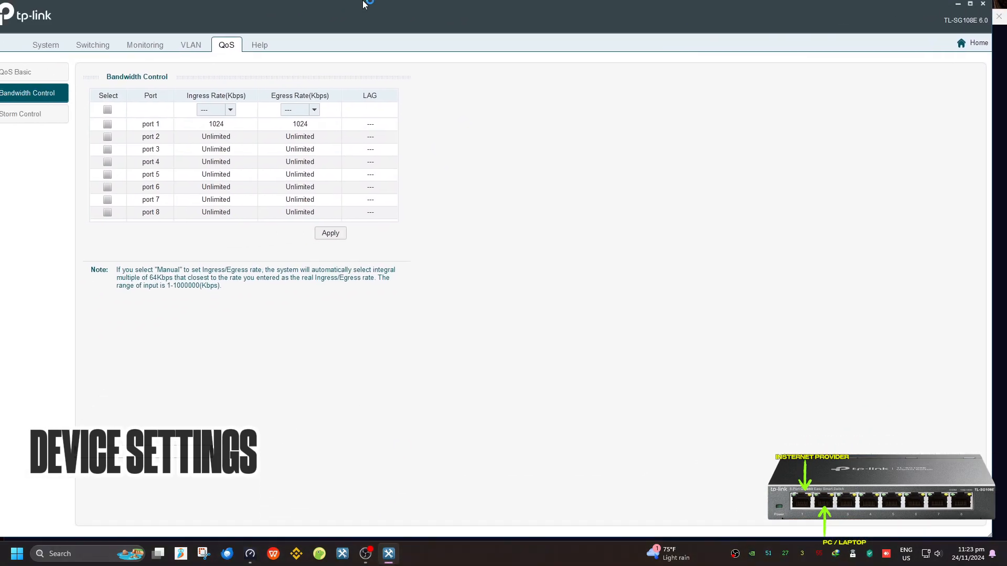
pyautogui.click(964, 6)
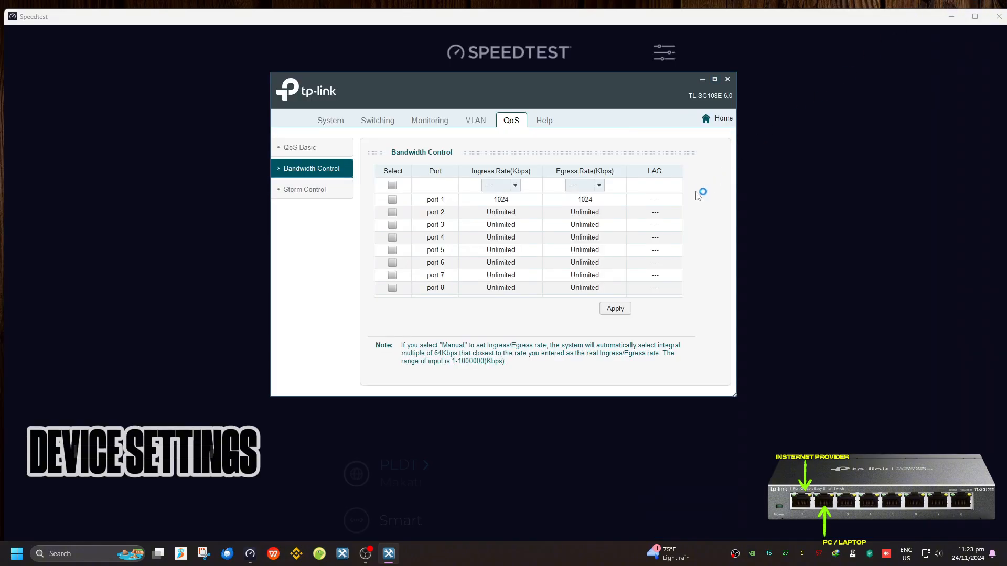
pyautogui.click(780, 225)
pyautogui.moveTo(583, 22); pyautogui.dragTo(582, 2)
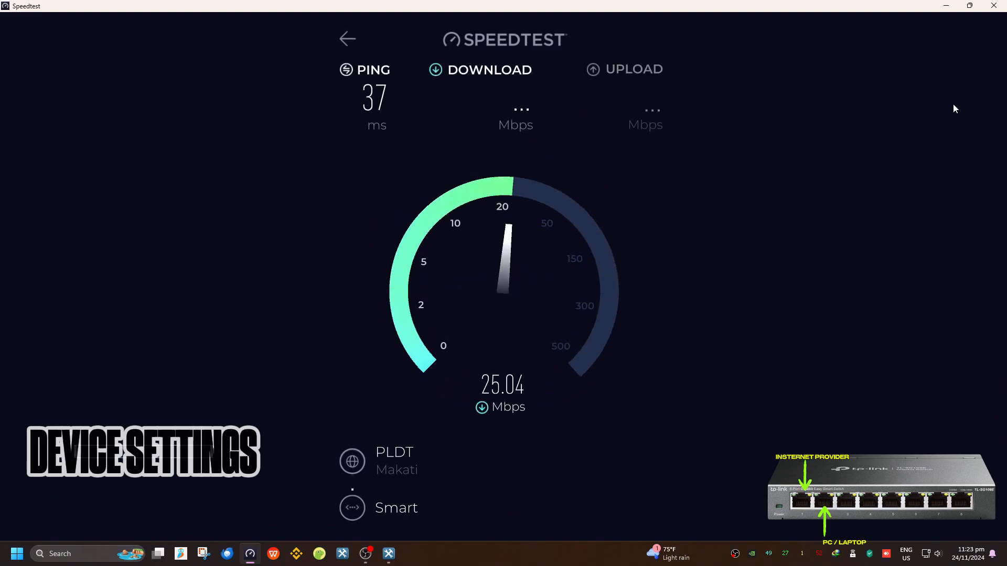
pyautogui.click(942, 7)
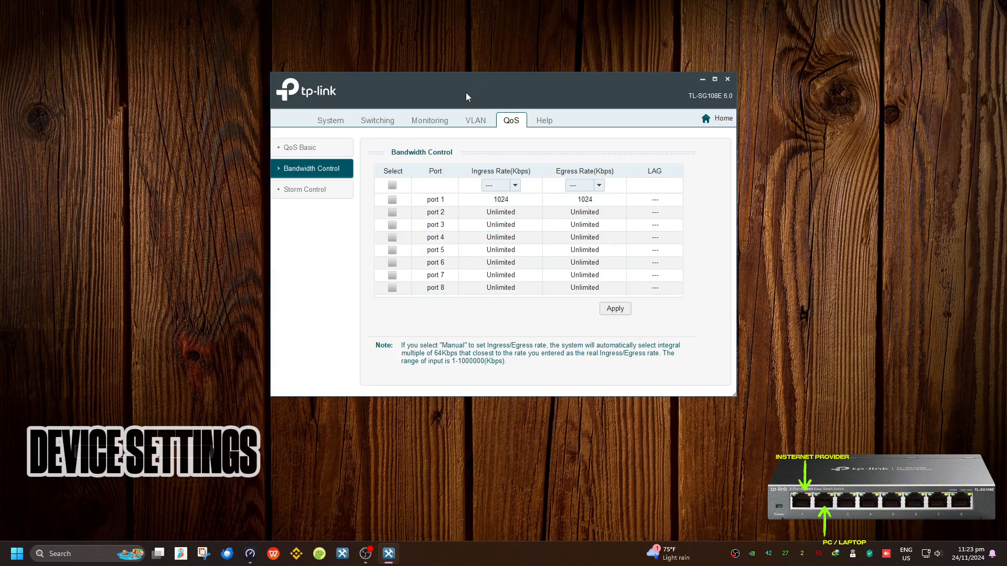
# Select port 1 and apply its 1024 Kbps ingress and egress limits
pyautogui.click(615, 309)
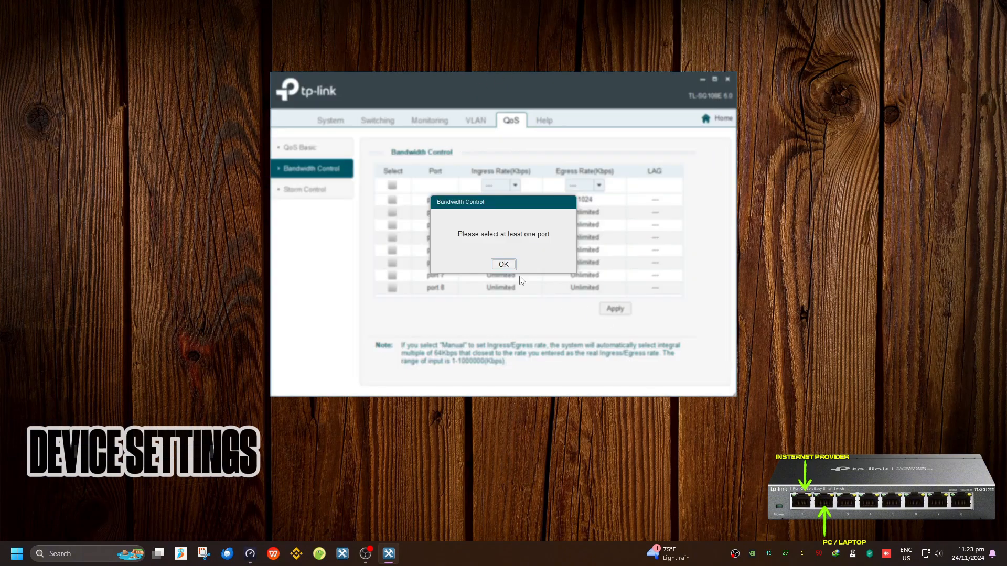
pyautogui.click(503, 265)
pyautogui.click(392, 200)
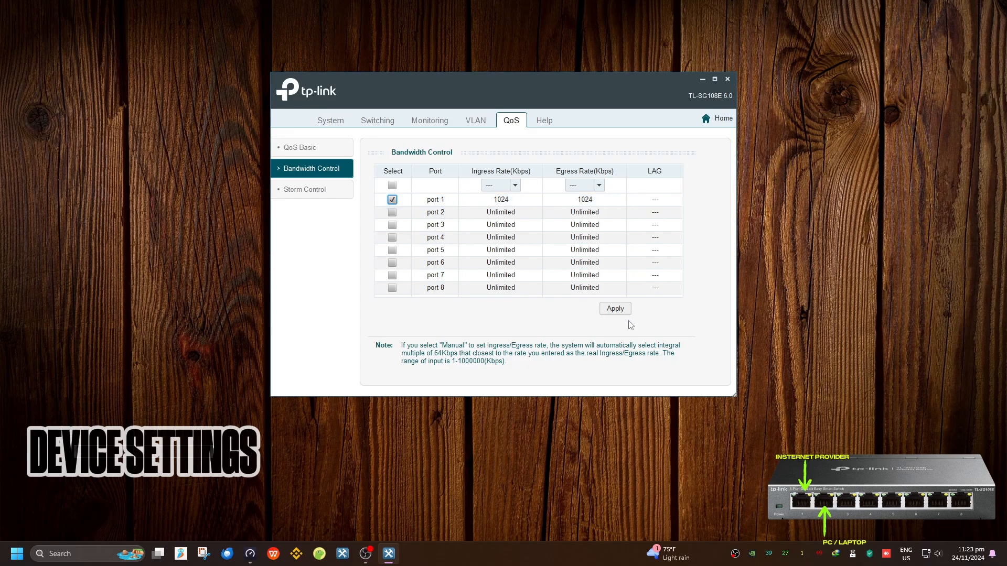
pyautogui.click(715, 81)
pyautogui.click(355, 238)
pyautogui.click(486, 301)
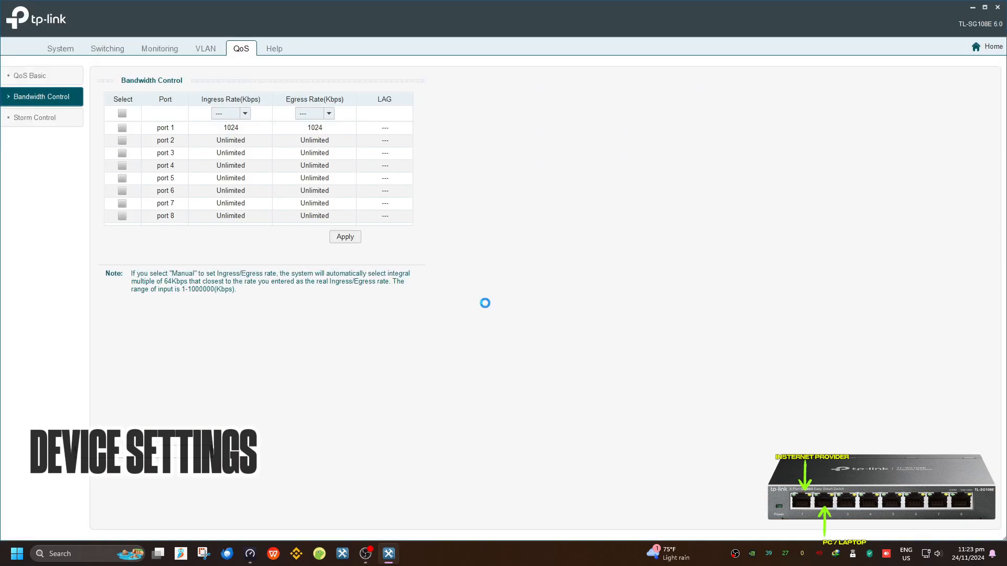
pyautogui.click(503, 301)
# Re-apply port 1's 1024 Kbps limits and bring Speedtest to the front
pyautogui.click(248, 557)
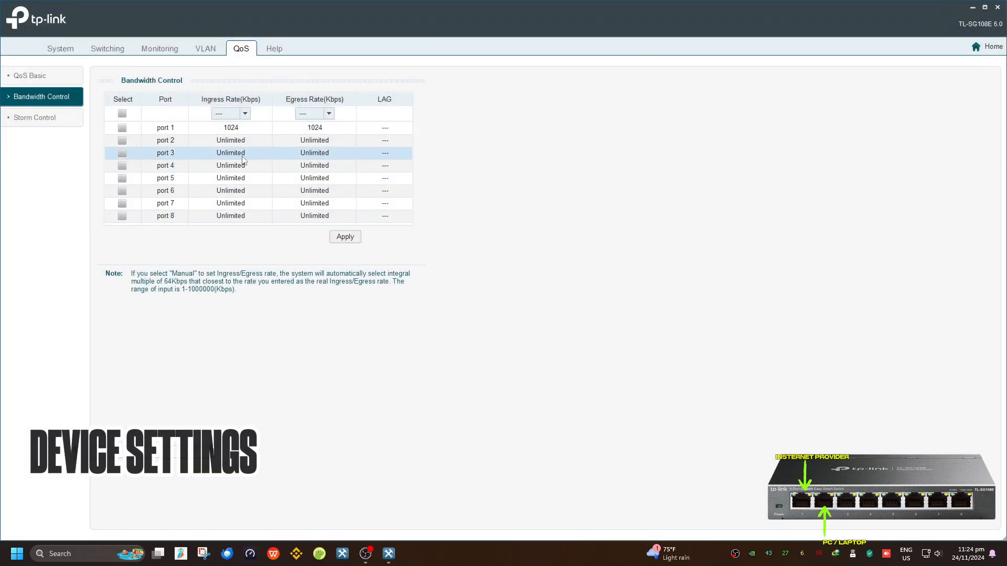
pyautogui.click(122, 128)
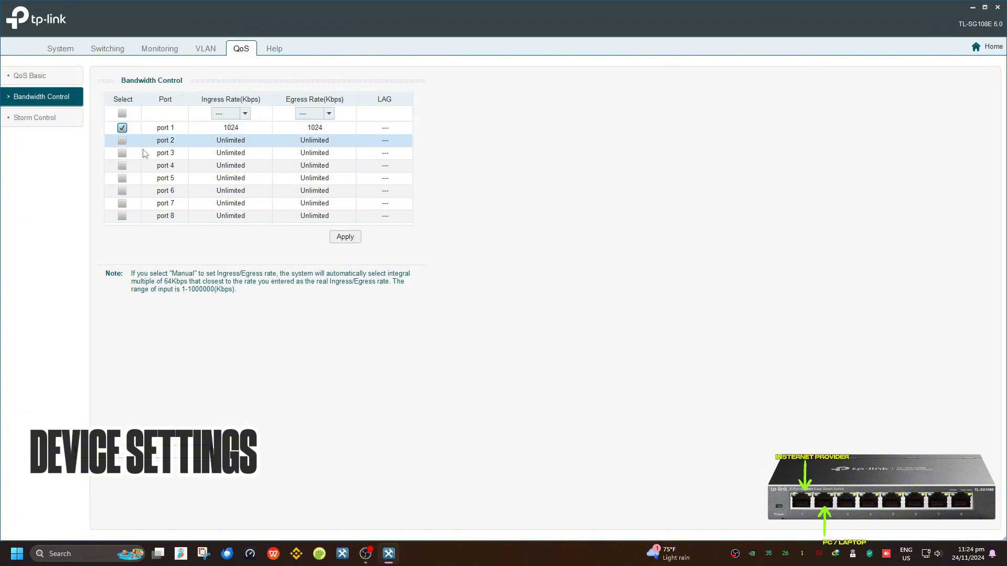
pyautogui.click(345, 237)
pyautogui.click(486, 301)
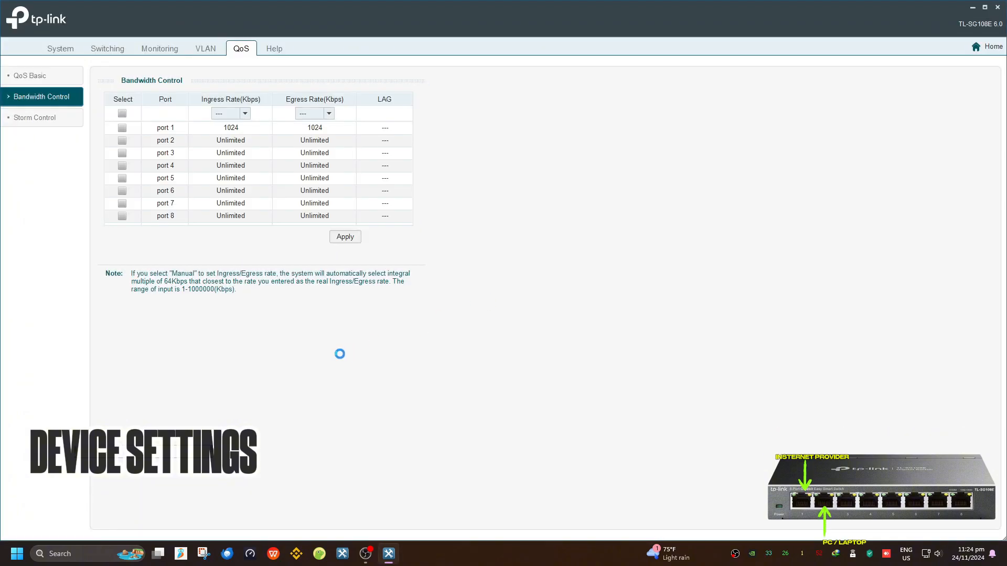
pyautogui.click(504, 301)
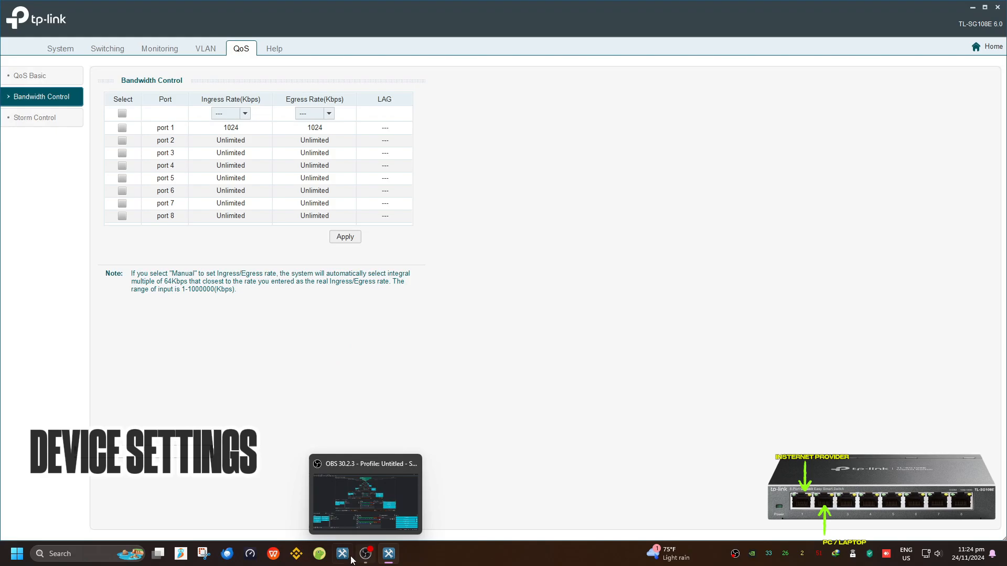
pyautogui.click(251, 554)
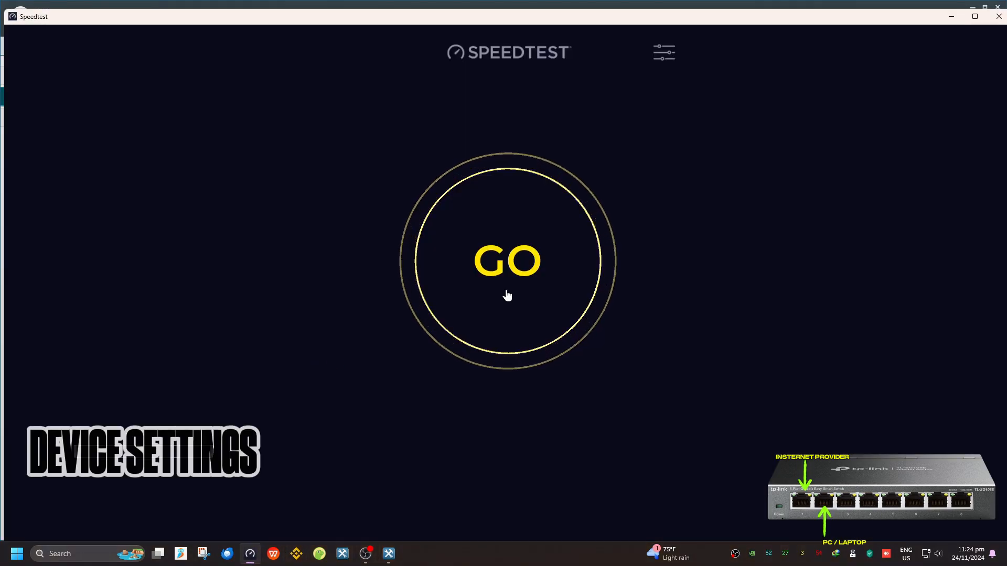
# Run a speed test logging 30 ms ping, 2.39 Mbps down, 1.07 Mbps up, then return to the utility
pyautogui.click(507, 293)
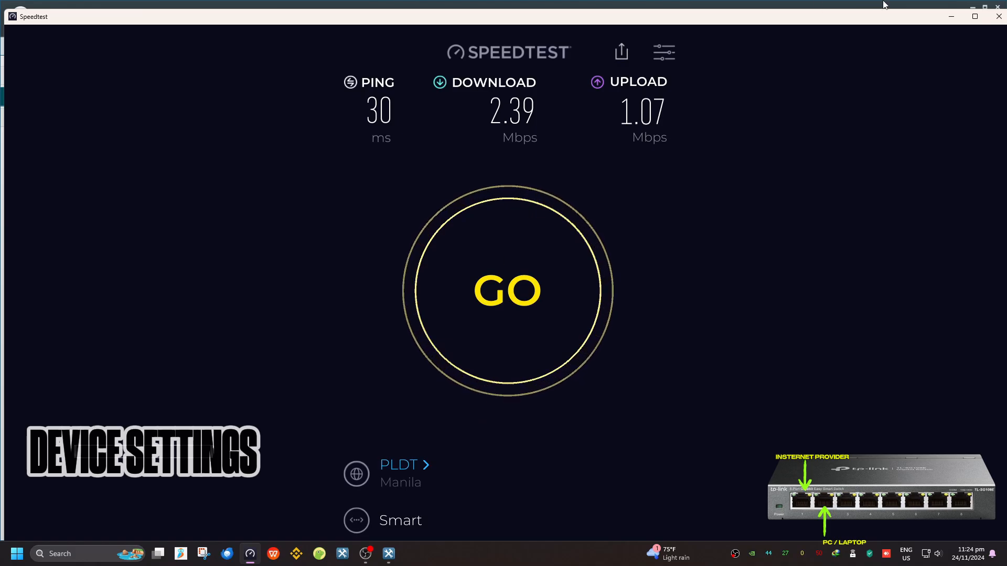
pyautogui.hotkey('alt', 'Tab')
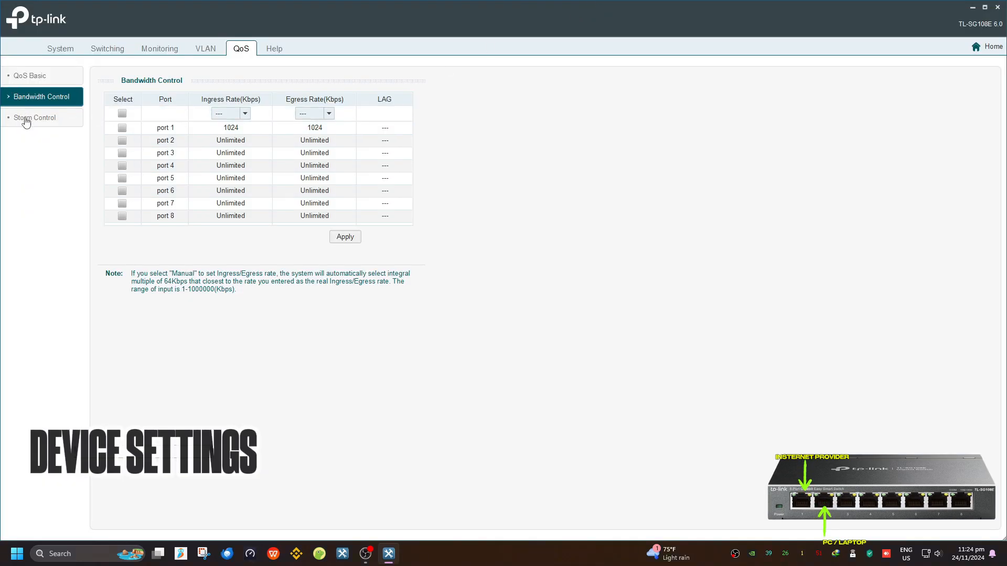
# Return to the Bandwidth Control table and select port 1
pyautogui.click(26, 121)
pyautogui.click(35, 74)
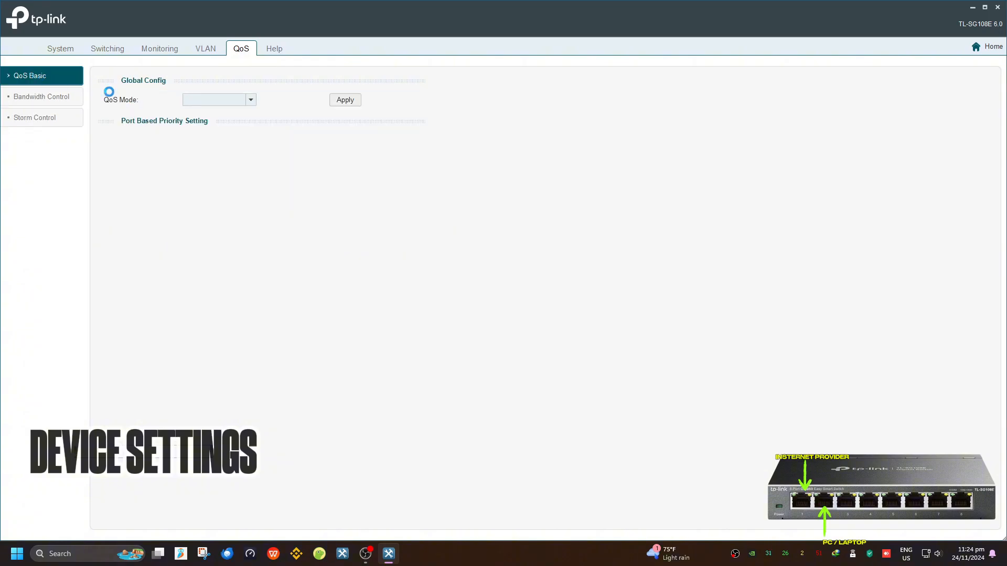
pyautogui.click(69, 97)
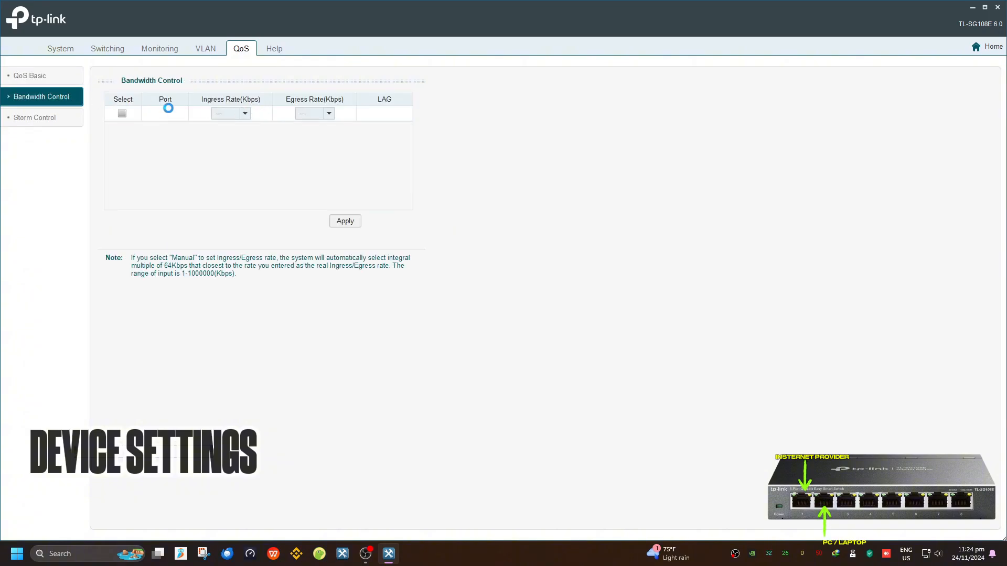
pyautogui.click(231, 114)
pyautogui.click(230, 126)
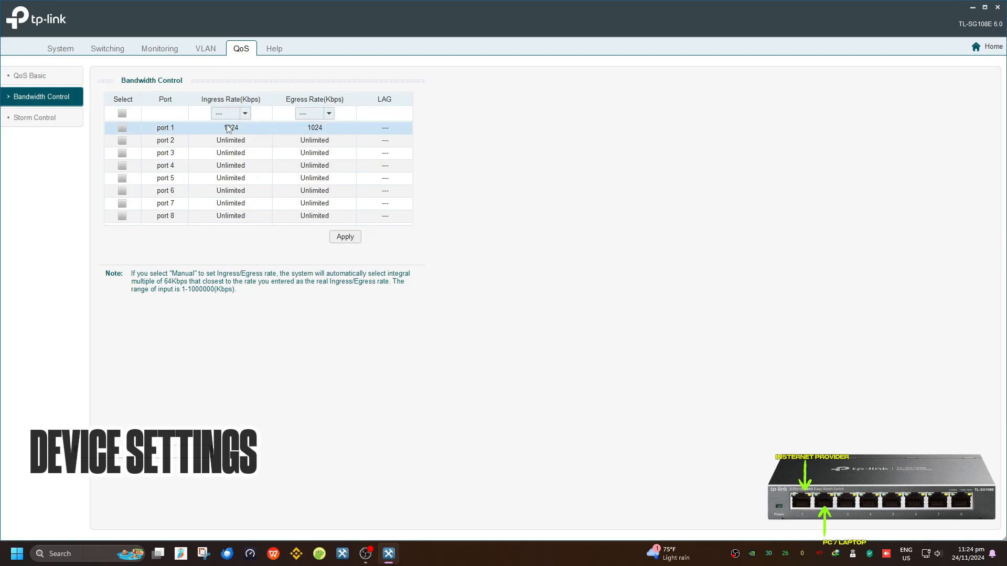
pyautogui.click(234, 134)
pyautogui.click(122, 128)
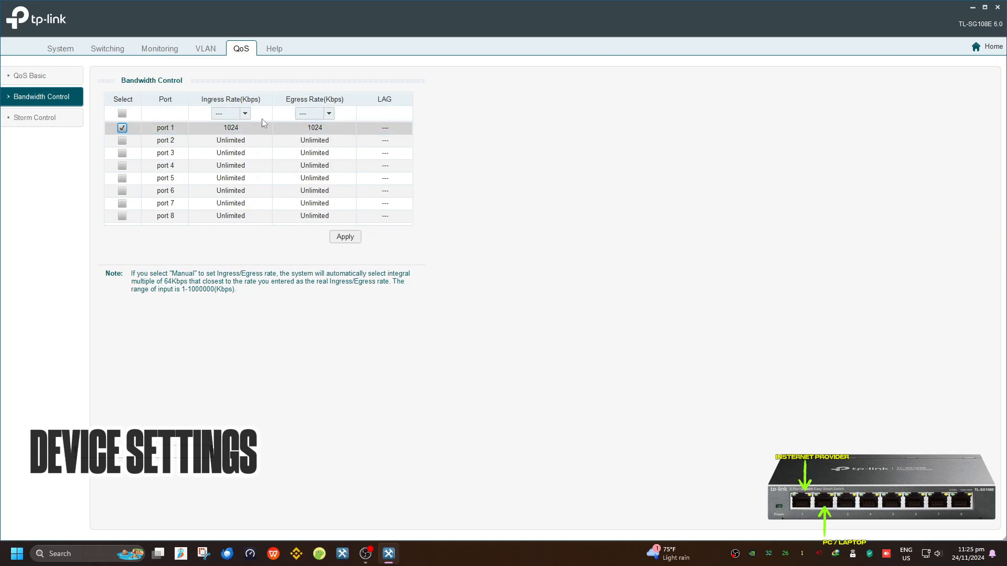
# Set port 1's ingress and egress rates to Disable and apply, making all ports Unlimited
pyautogui.click(245, 113)
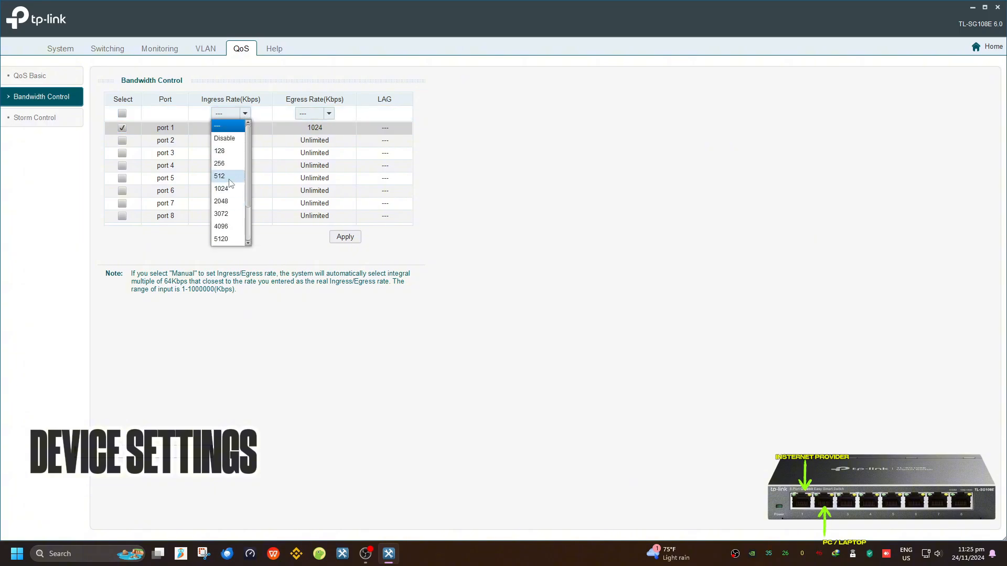
pyautogui.click(296, 125)
pyautogui.click(311, 114)
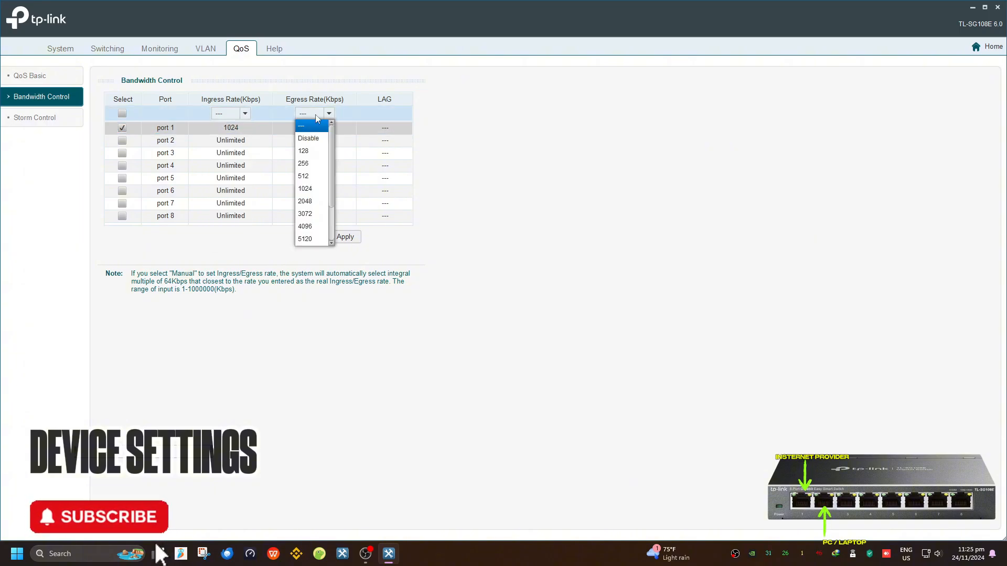
pyautogui.click(307, 137)
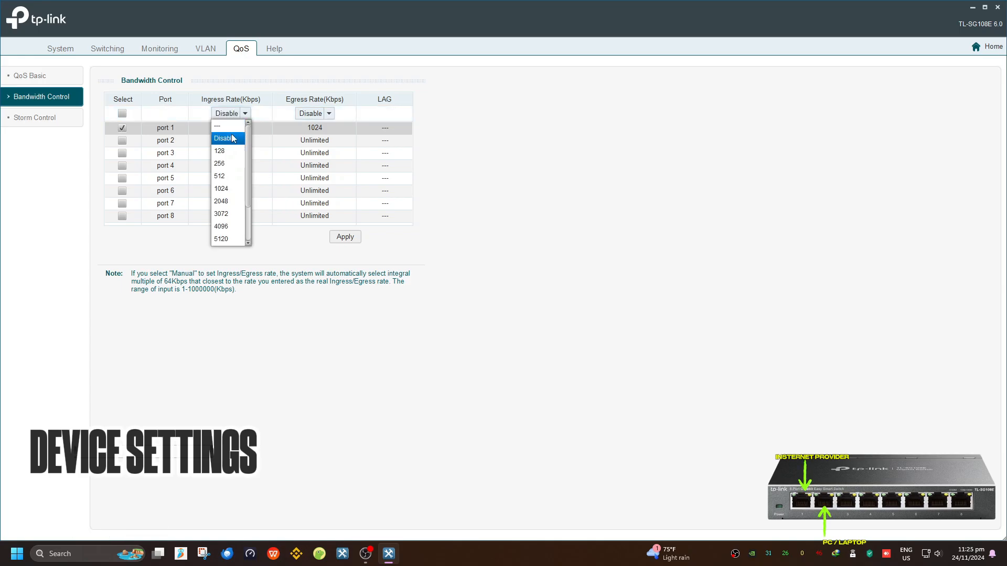
pyautogui.click(225, 137)
pyautogui.click(345, 237)
pyautogui.click(486, 300)
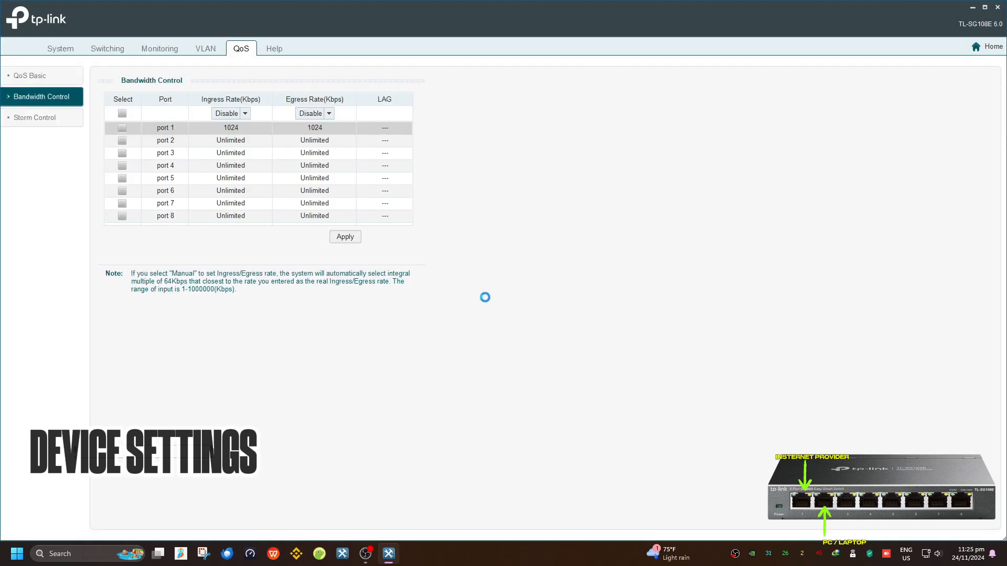
pyautogui.click(503, 301)
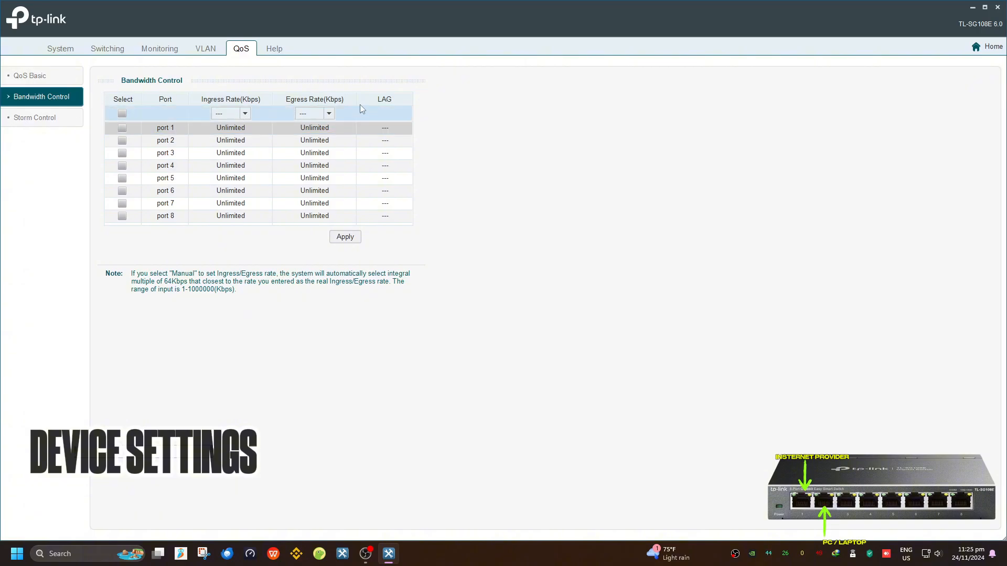
pyautogui.click(49, 77)
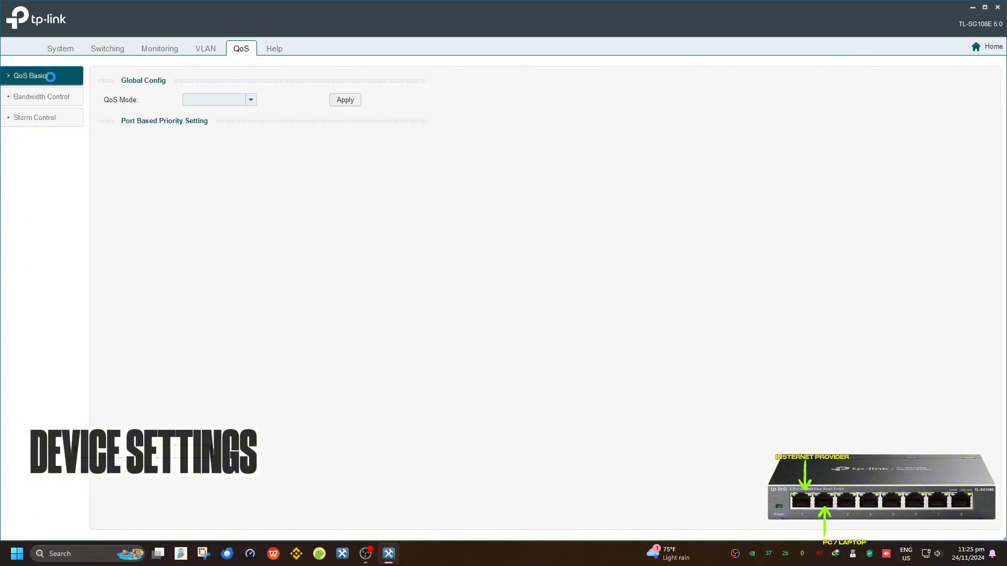
# Switch the QoS mode to Port Based and apply it
pyautogui.click(251, 99)
pyautogui.click(207, 108)
pyautogui.click(344, 100)
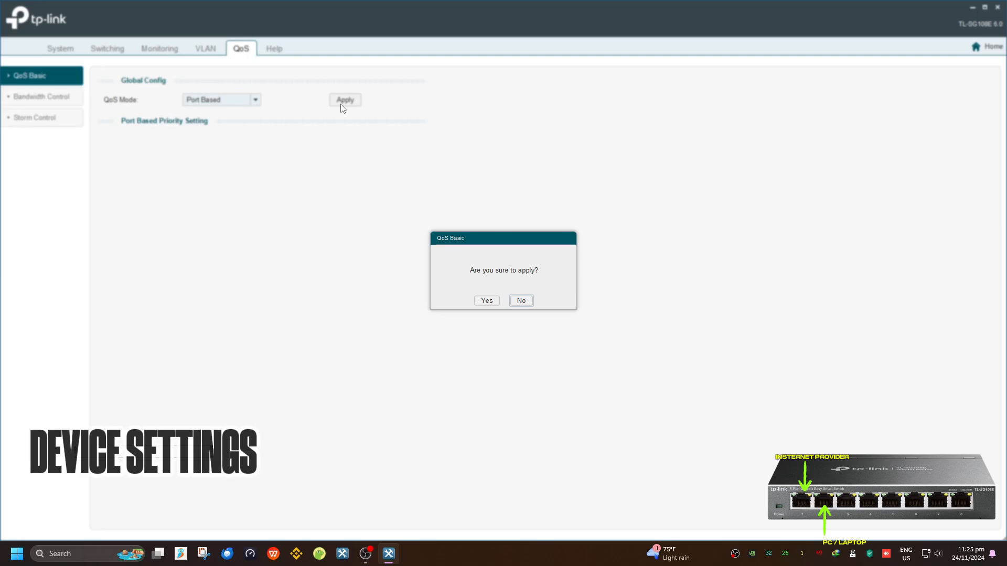
pyautogui.click(483, 300)
pyautogui.click(499, 299)
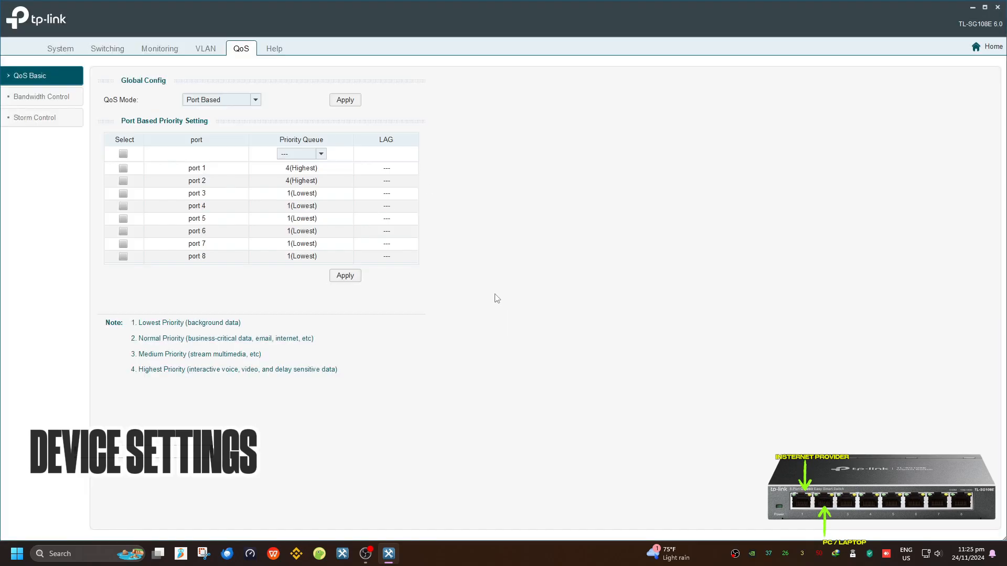
# Select ports 1, 2 and 3 and apply their priority settings unchanged
pyautogui.click(321, 153)
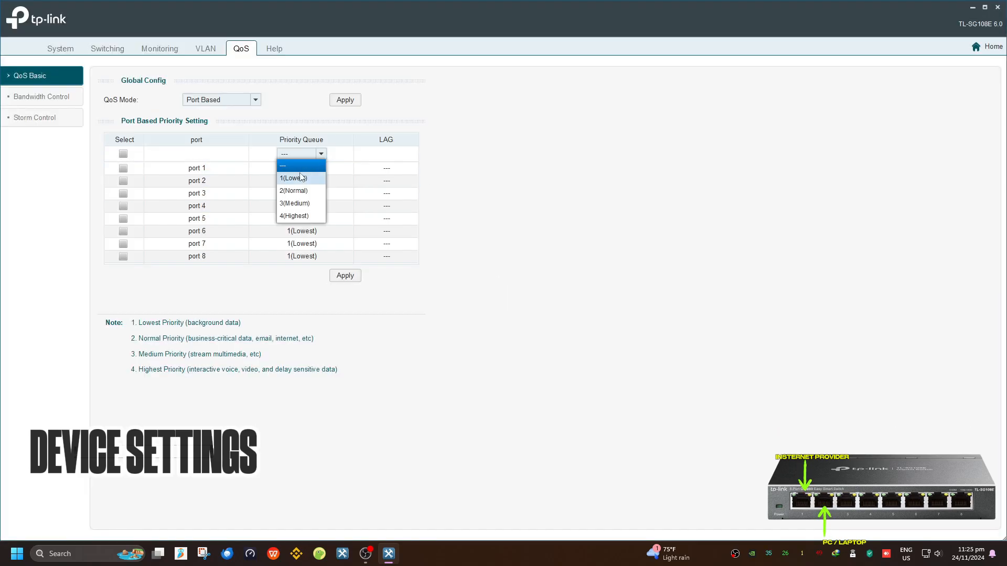
pyautogui.click(123, 168)
pyautogui.click(122, 180)
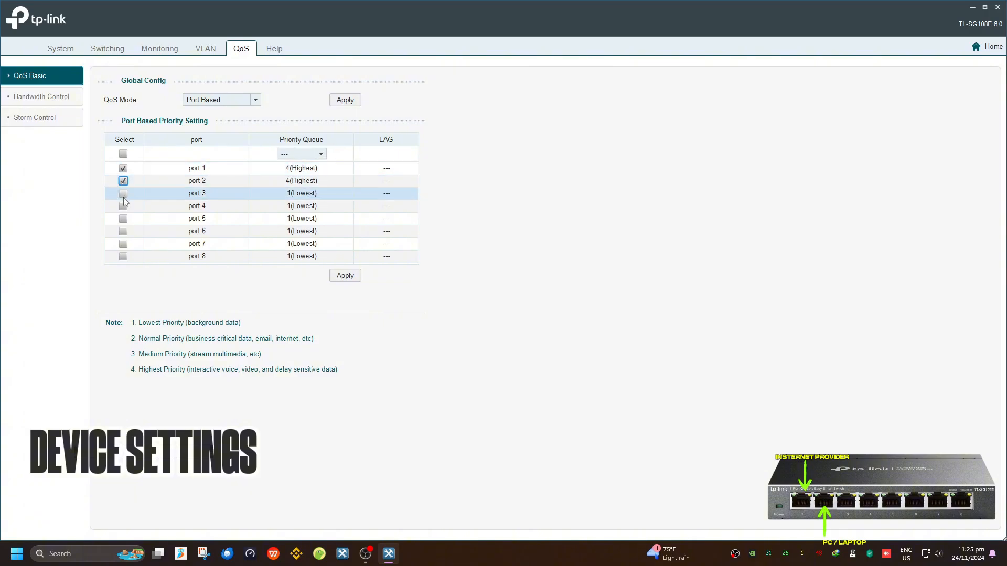
pyautogui.click(123, 194)
pyautogui.click(321, 154)
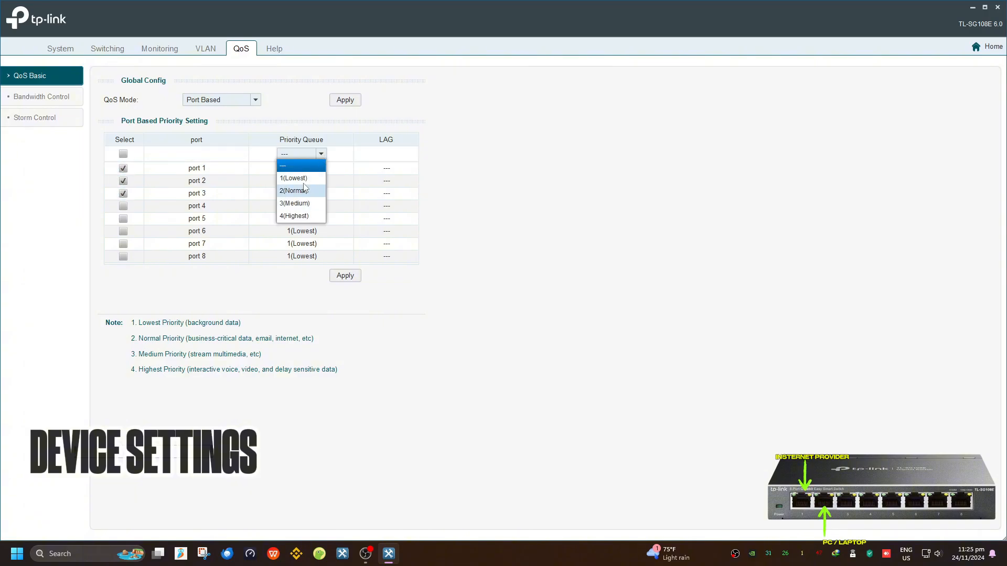
pyautogui.click(301, 168)
pyautogui.click(345, 275)
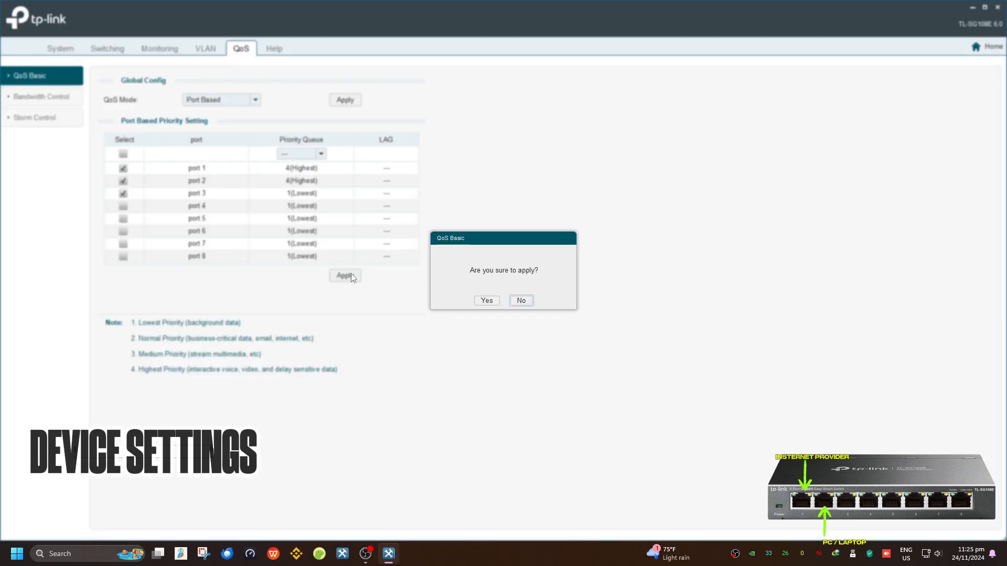
pyautogui.click(486, 298)
pyautogui.click(503, 300)
# Set the priority queue to 1(Lowest) for all eight ports and apply
pyautogui.click(320, 154)
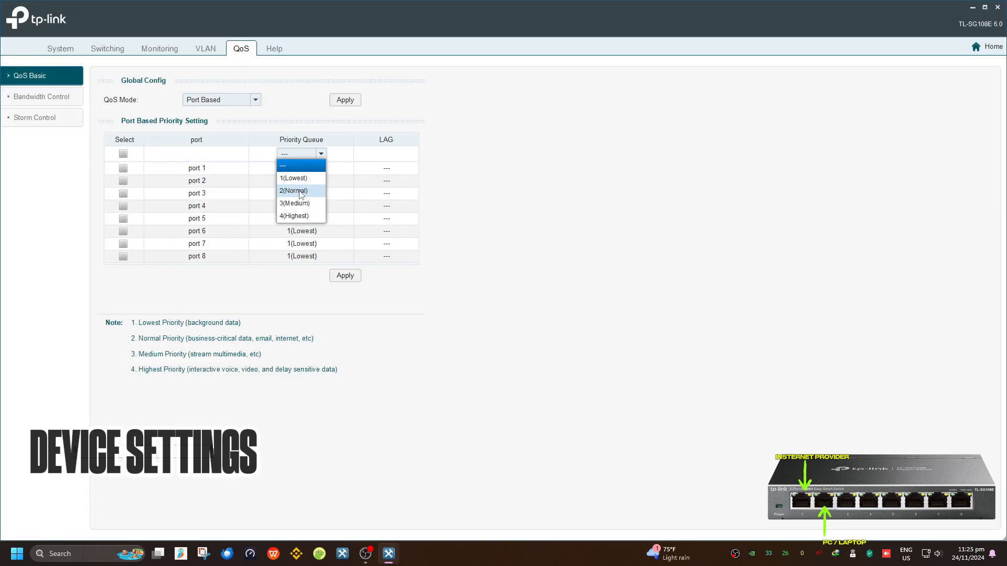
pyautogui.click(301, 178)
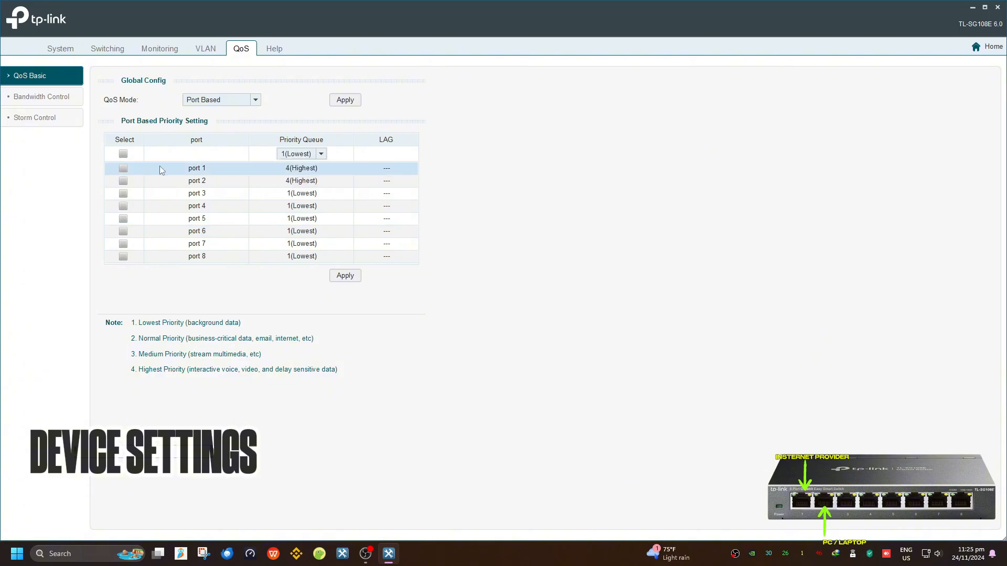
pyautogui.click(122, 154)
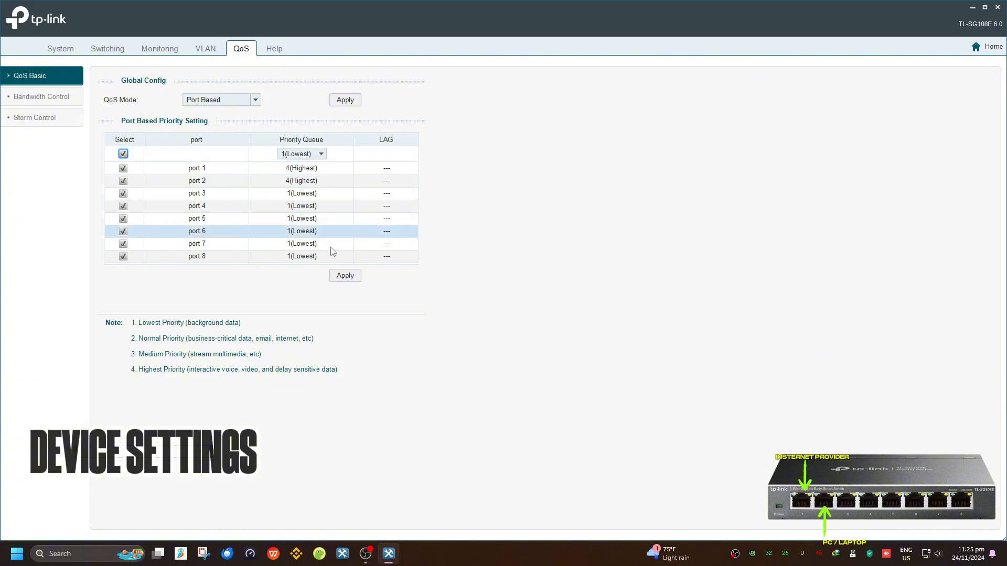
pyautogui.click(345, 275)
pyautogui.click(490, 299)
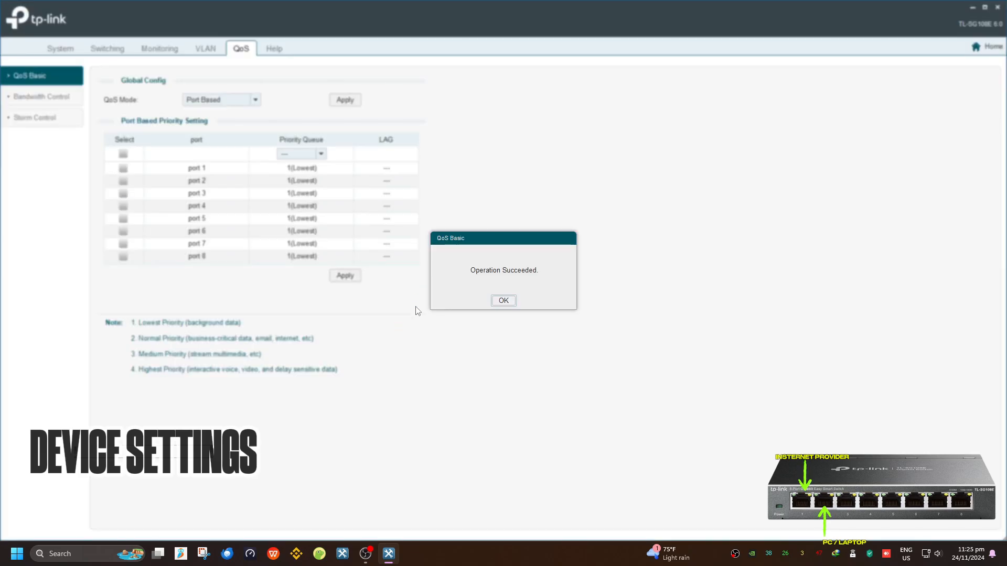
pyautogui.click(500, 300)
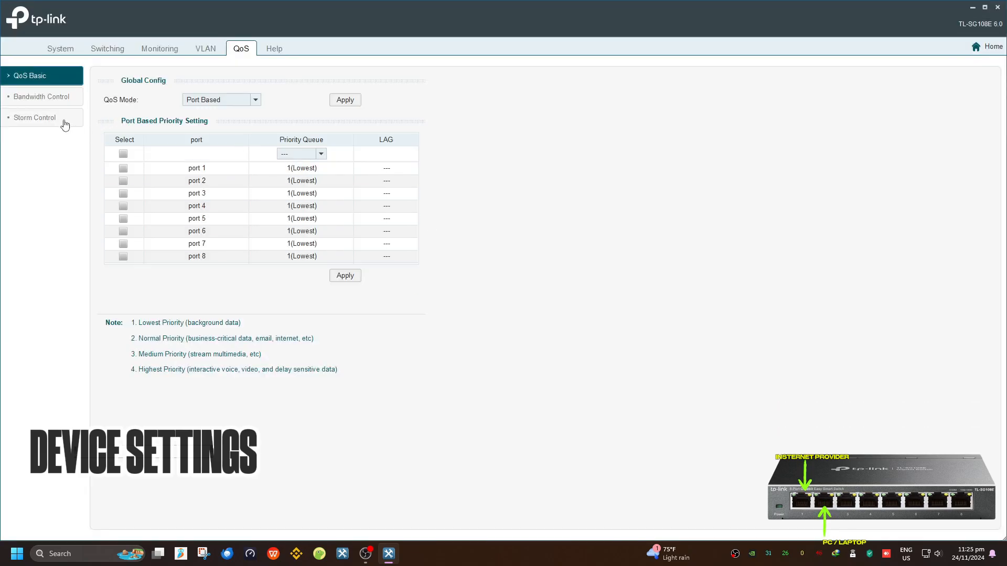
# Limit port 2 to 1024 Kbps ingress and egress in Bandwidth Control and apply
pyautogui.click(55, 96)
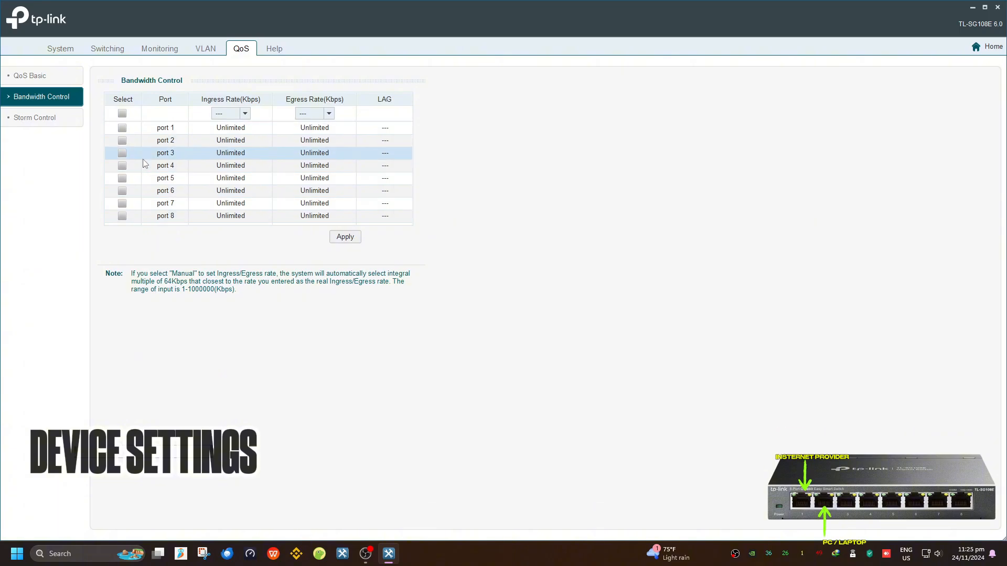
pyautogui.click(125, 141)
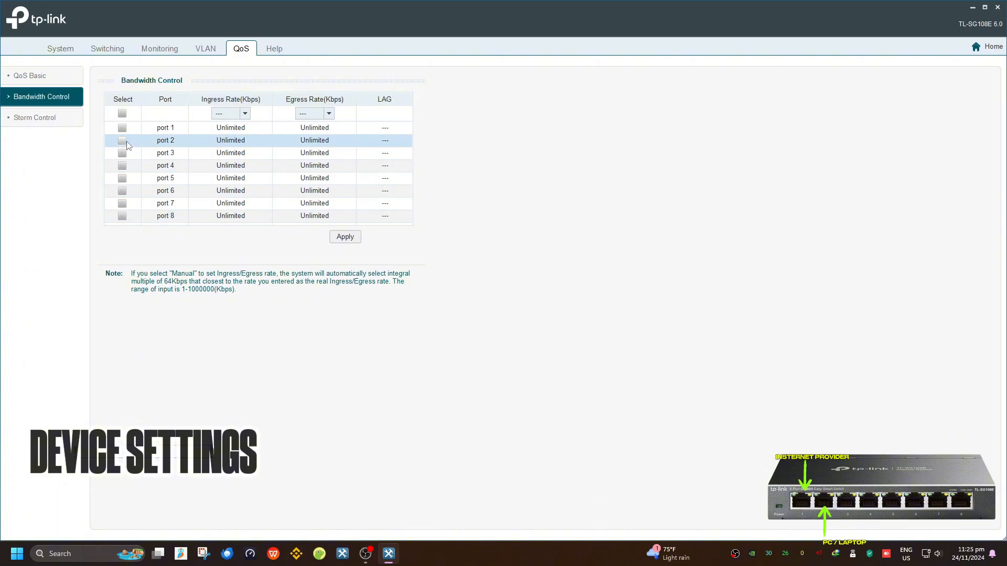
pyautogui.click(244, 114)
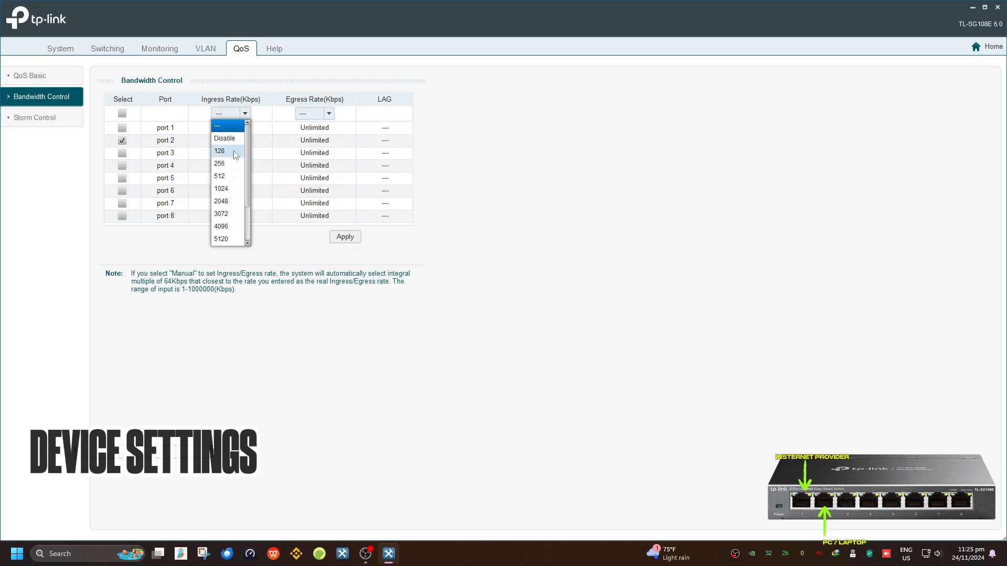
pyautogui.scroll(-1, 225, 202)
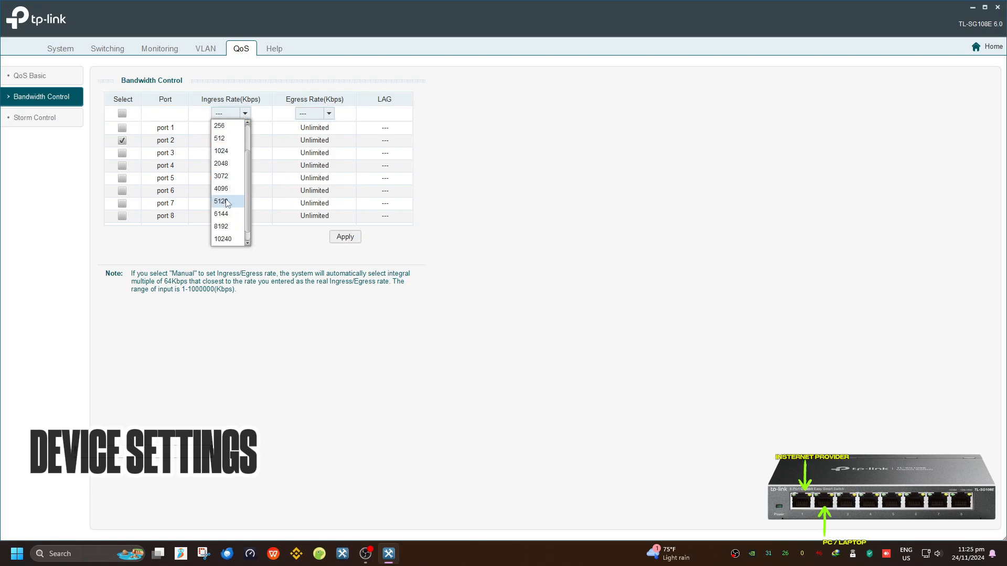
pyautogui.click(227, 152)
pyautogui.click(329, 113)
pyautogui.click(313, 191)
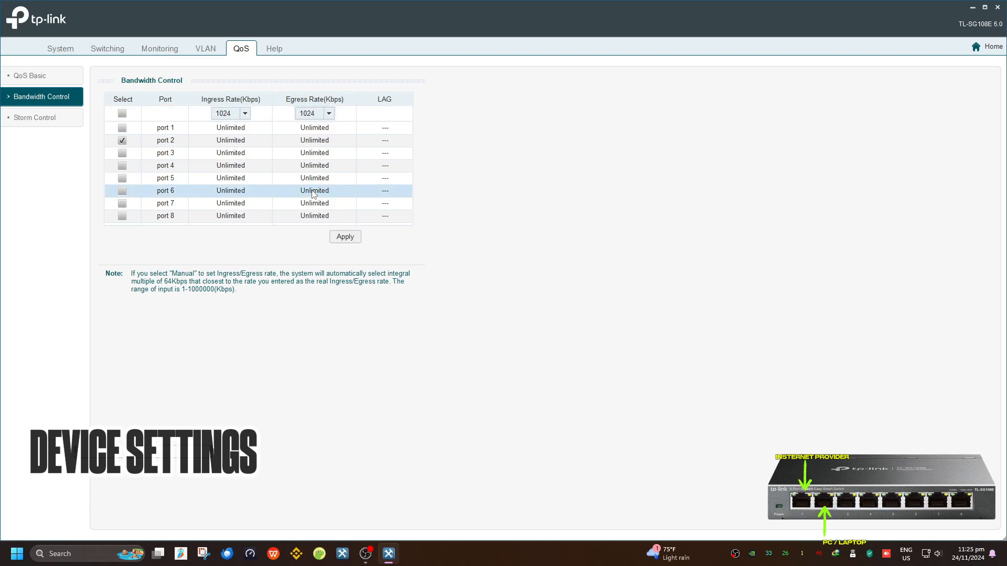
pyautogui.click(346, 237)
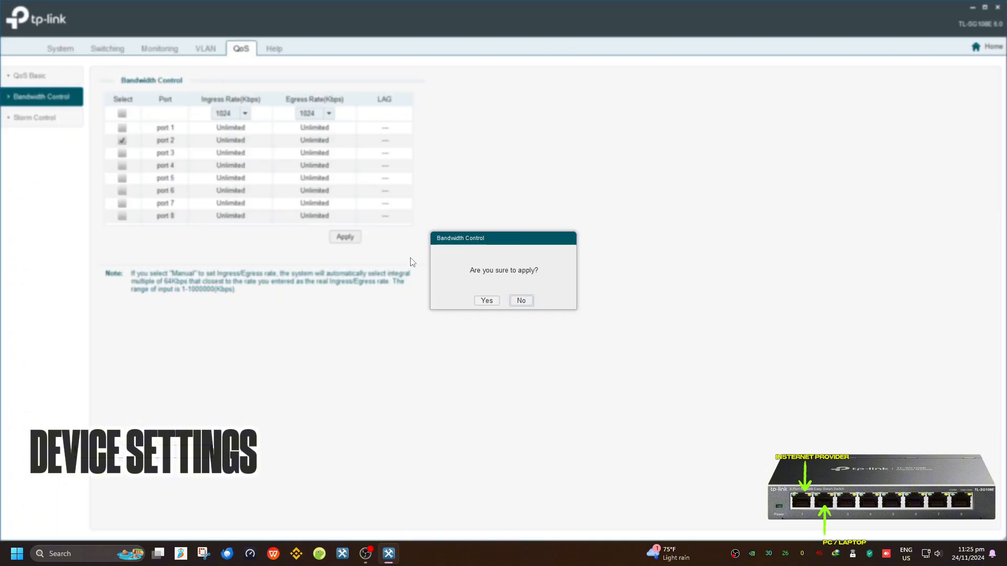
pyautogui.click(489, 302)
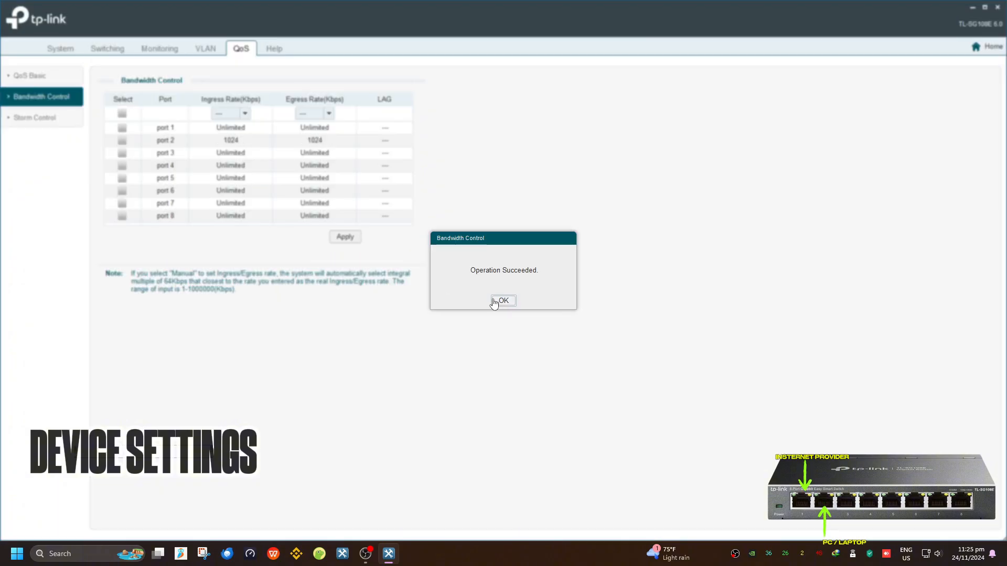
pyautogui.click(503, 302)
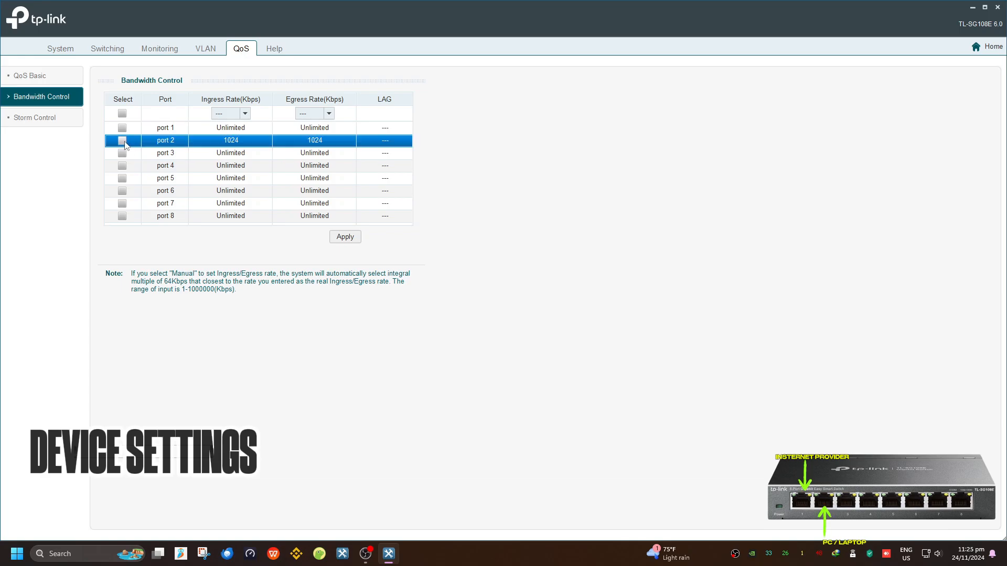
# Re-apply port 2's 1024 Kbps bandwidth settings
pyautogui.click(123, 140)
pyautogui.click(345, 236)
pyautogui.click(487, 298)
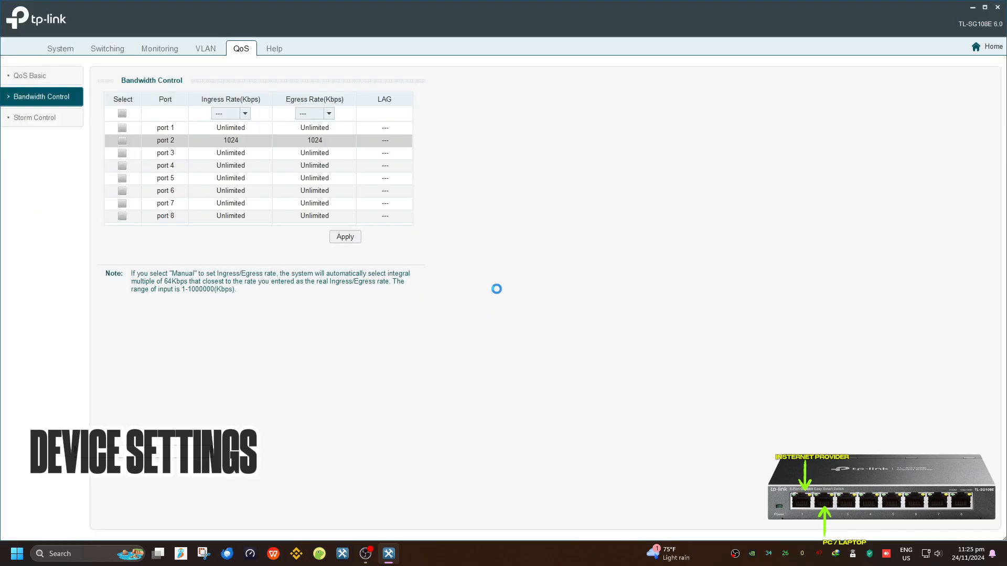
pyautogui.press('Return')
# Run a full-screen Speedtest logging 33 ms ping, 1.12 Mbps download and 12.98 Mbps upload
pyautogui.click(250, 553)
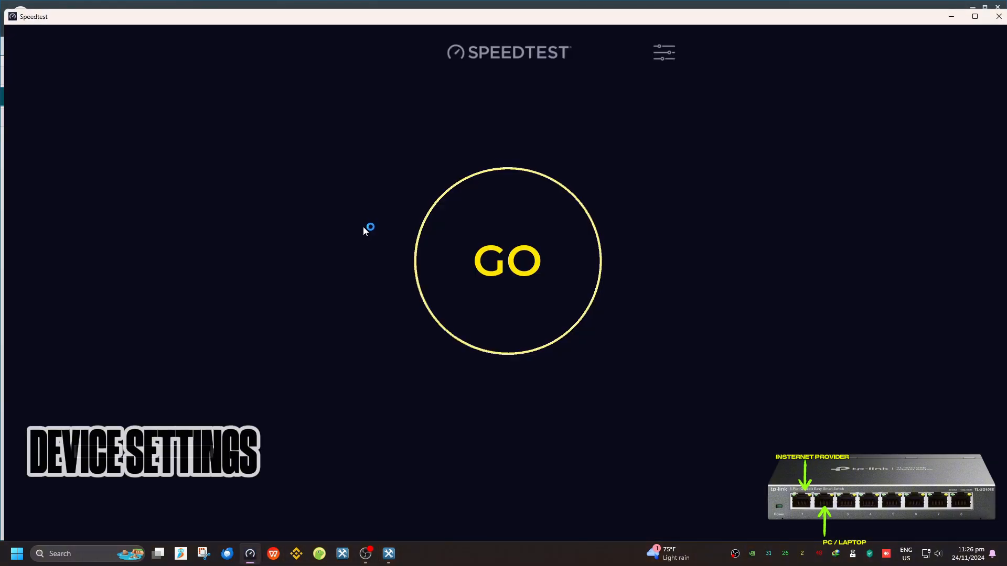
pyautogui.click(484, 288)
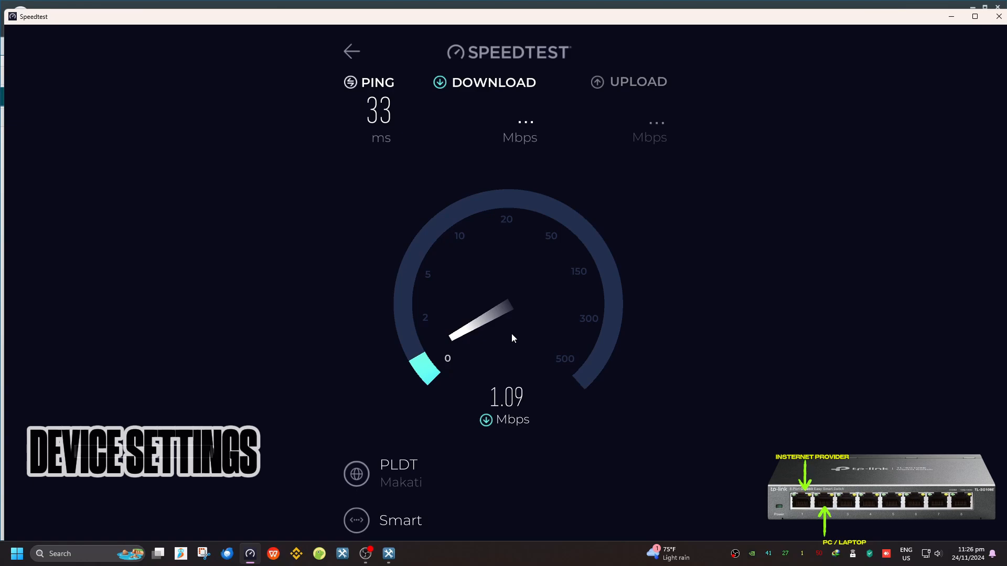
pyautogui.click(974, 16)
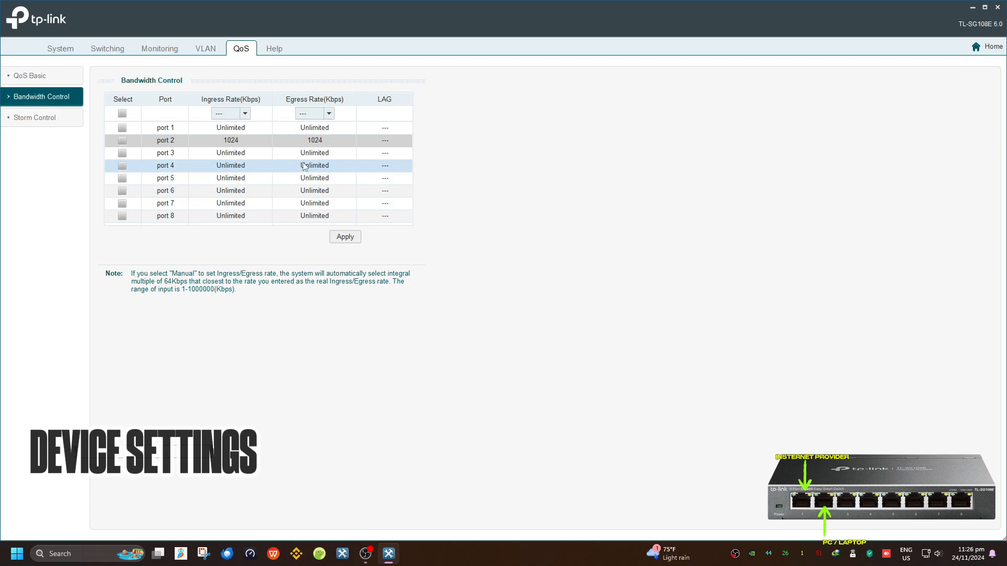
# Re-apply port 2's 1024 Kbps egress limit, leaving both rates at 1024
pyautogui.click(319, 140)
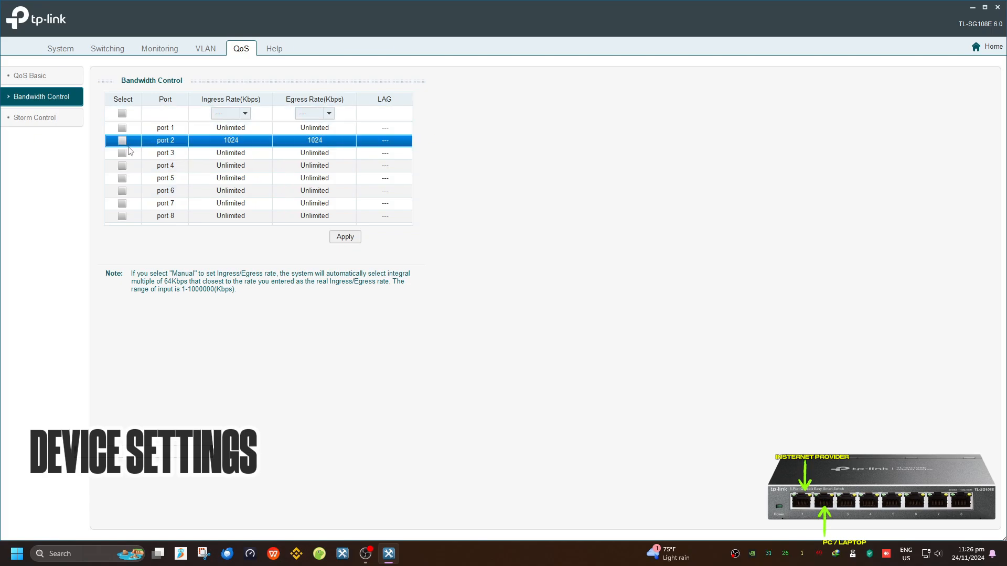
pyautogui.click(123, 140)
pyautogui.click(321, 113)
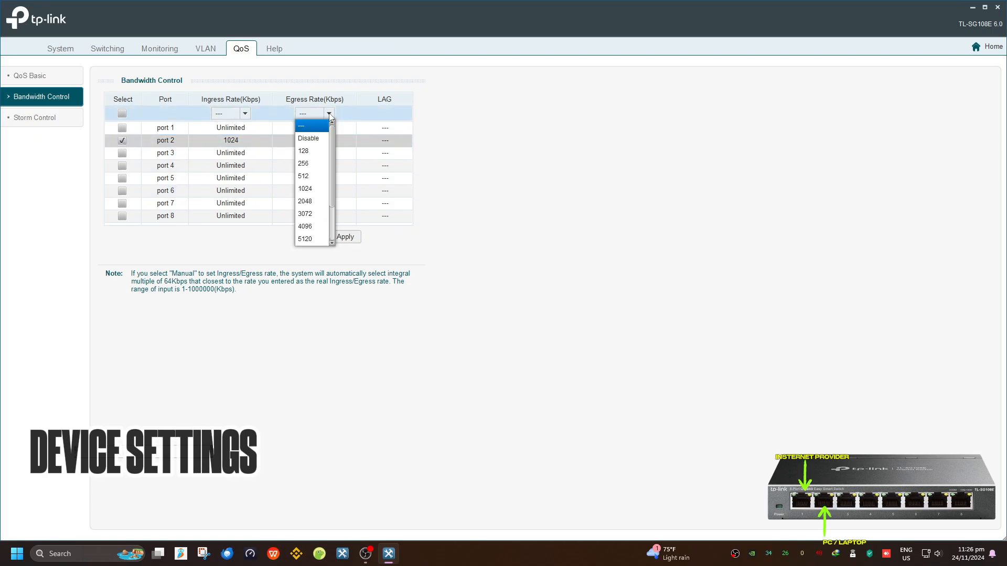
pyautogui.click(314, 184)
pyautogui.click(345, 237)
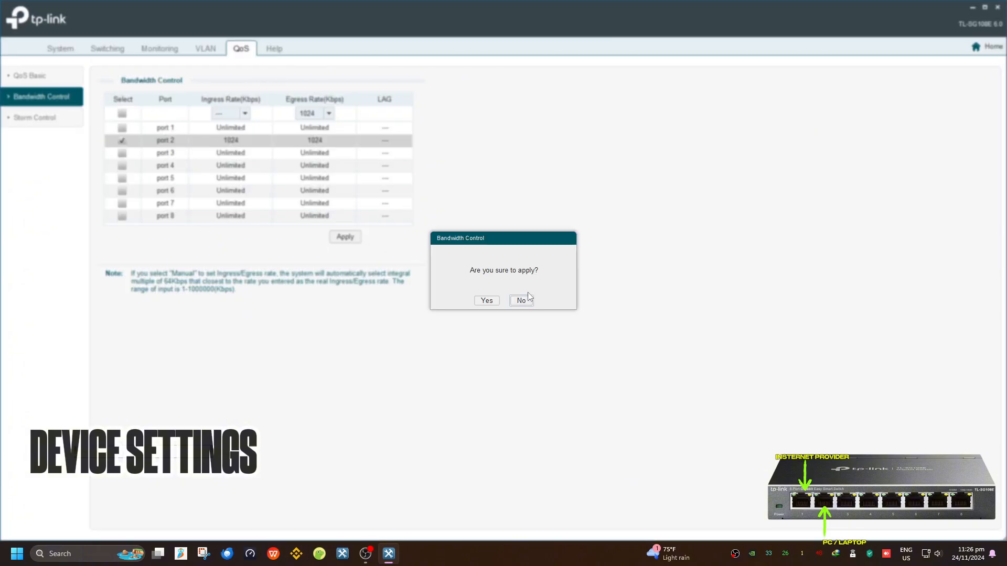
pyautogui.click(487, 297)
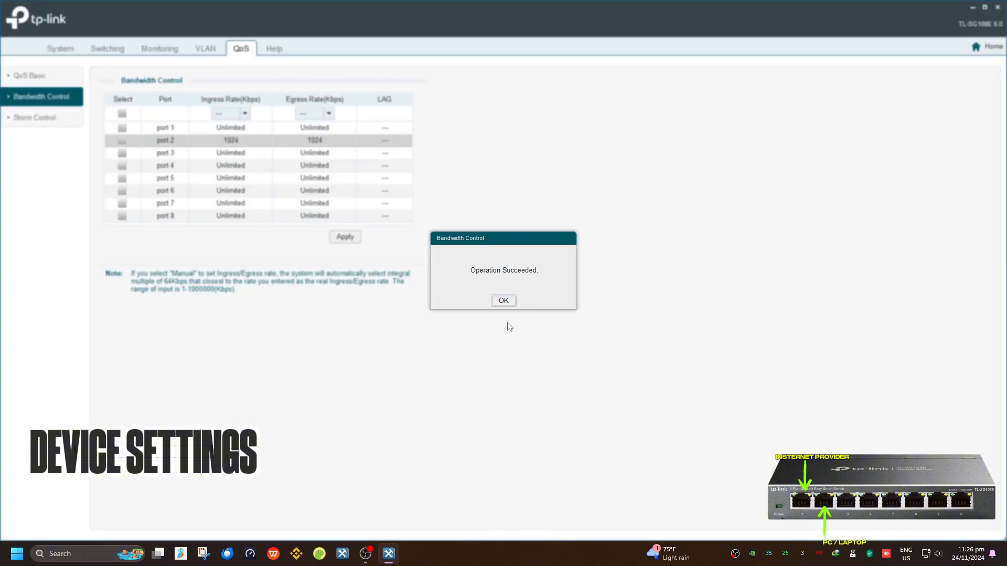
pyautogui.click(503, 301)
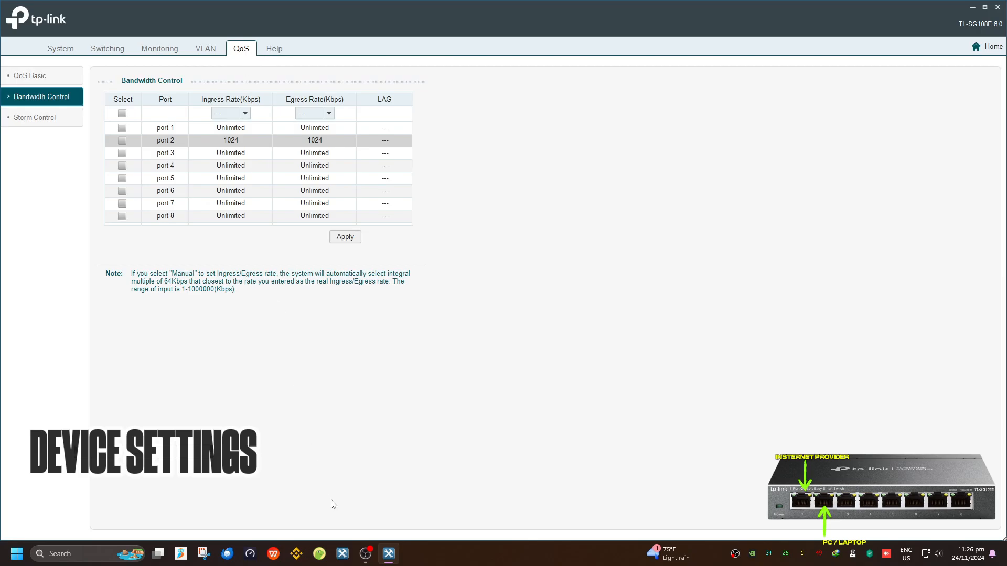
# Run another Speedtest, finishing at 29 ms ping, 1.08 Mbps download and 2.18 Mbps upload
pyautogui.click(271, 553)
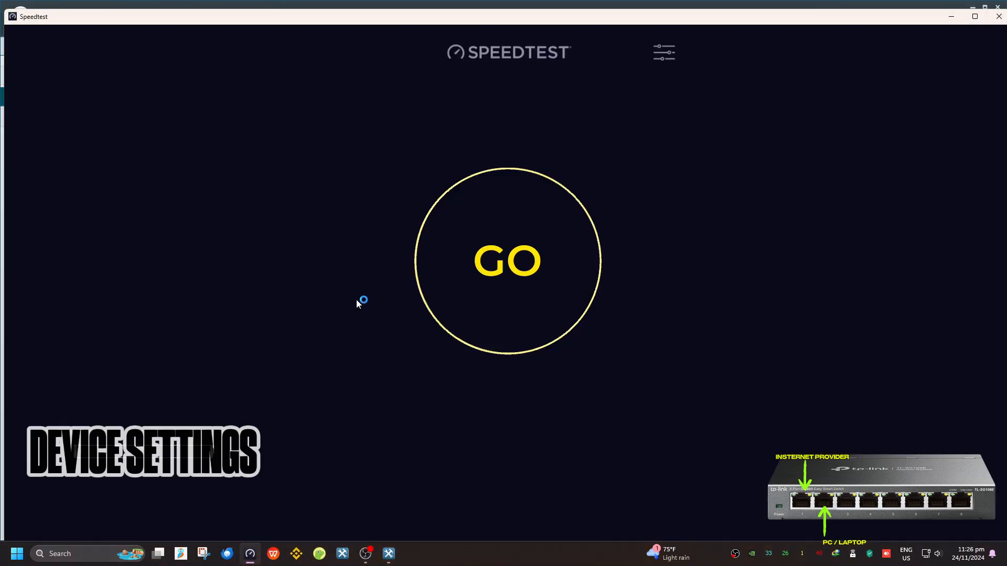
pyautogui.click(443, 258)
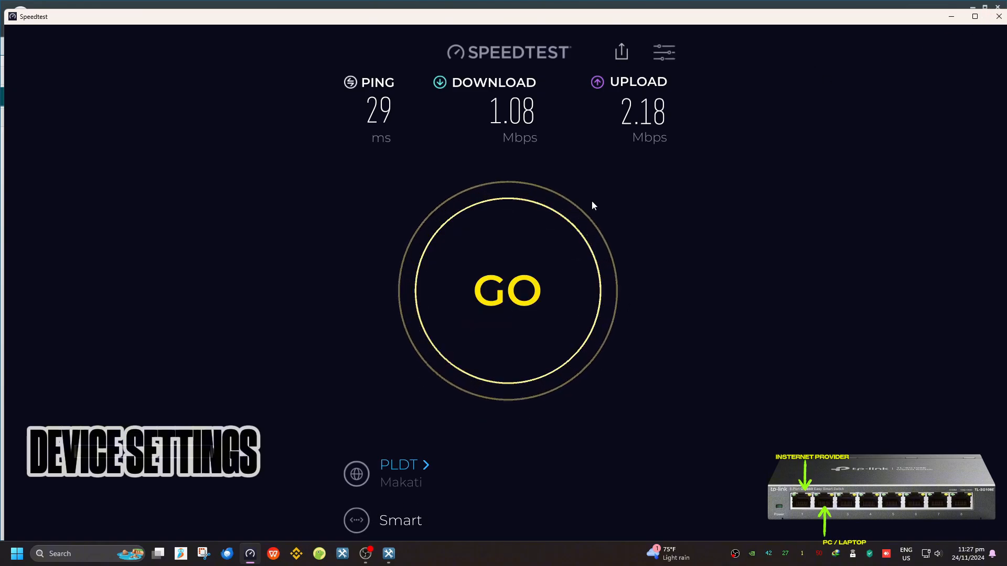
# Launch Brave and load fast.com to measure the download speed
pyautogui.click(973, 8)
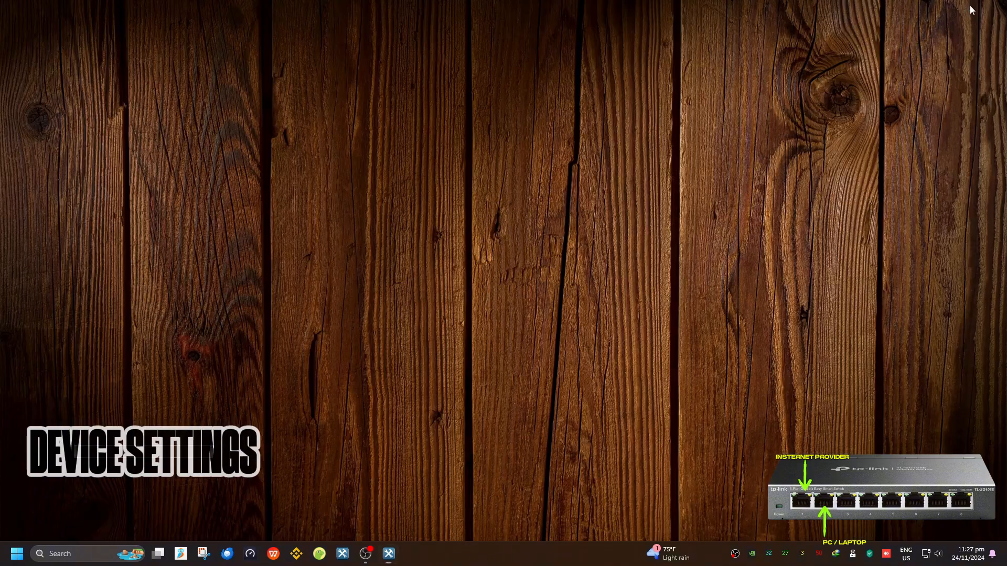
pyautogui.press('super')
pyautogui.write('brave')
pyautogui.press('Return')
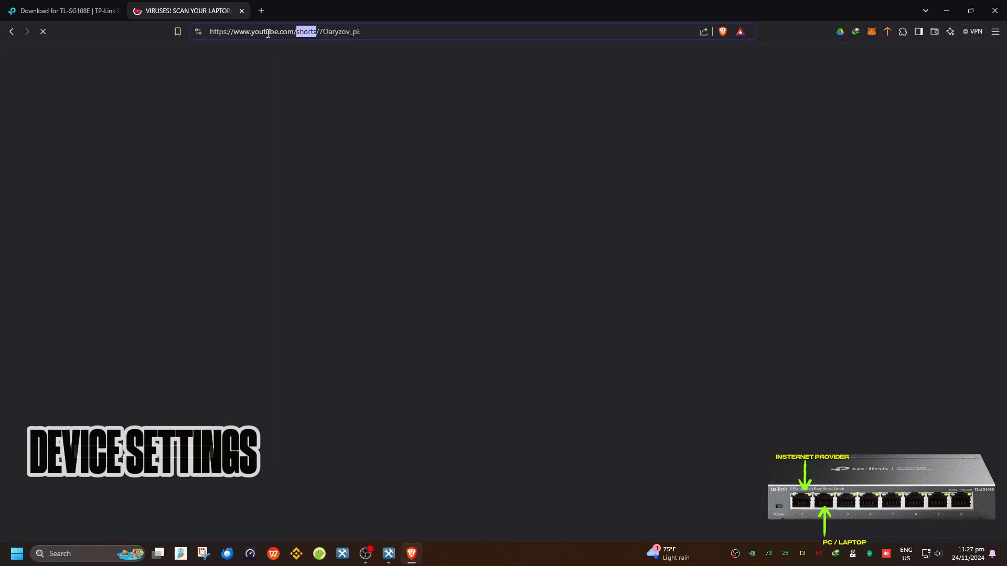
pyautogui.click(268, 31)
pyautogui.write('fast.com')
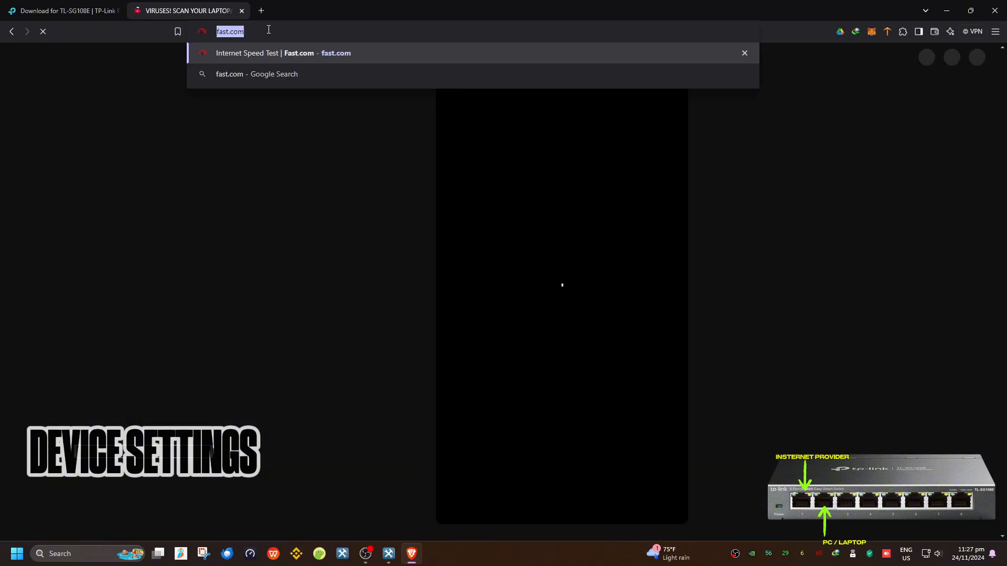
pyautogui.press('Return')
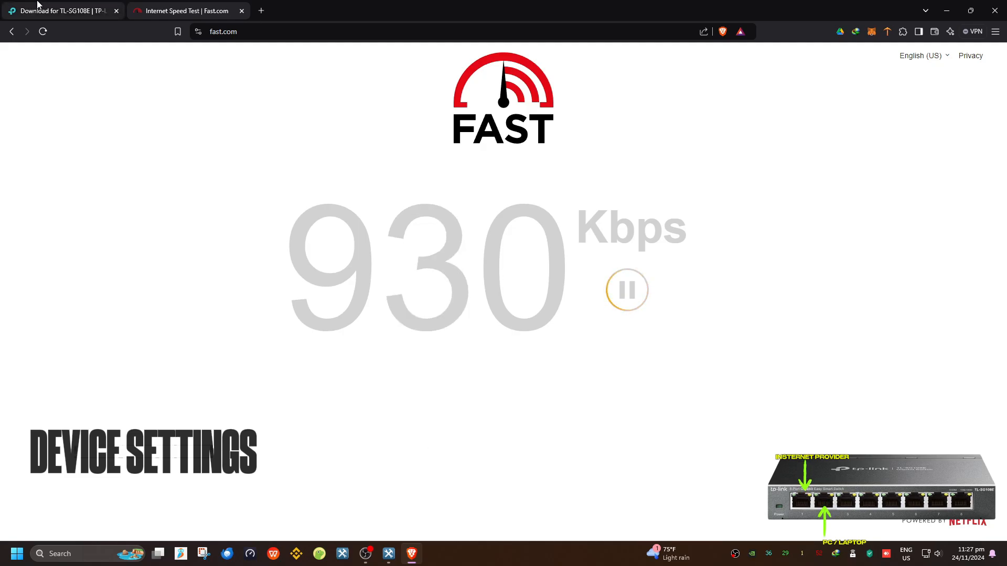
# Show Fast.com's details (930 Kbps, 27 ms unloaded latency), then return to the TP-Link utility
pyautogui.click(535, 400)
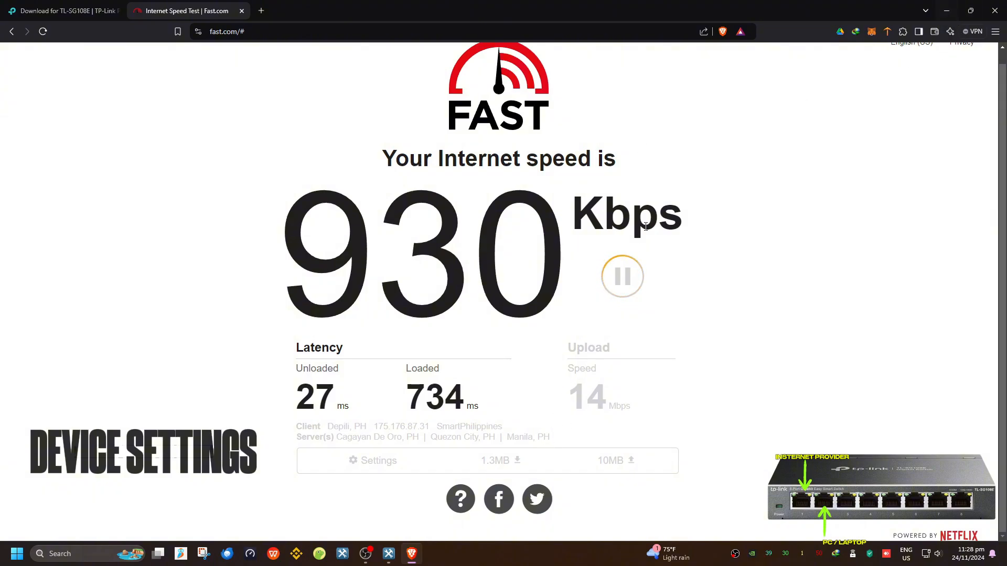
pyautogui.click(947, 11)
pyautogui.click(388, 554)
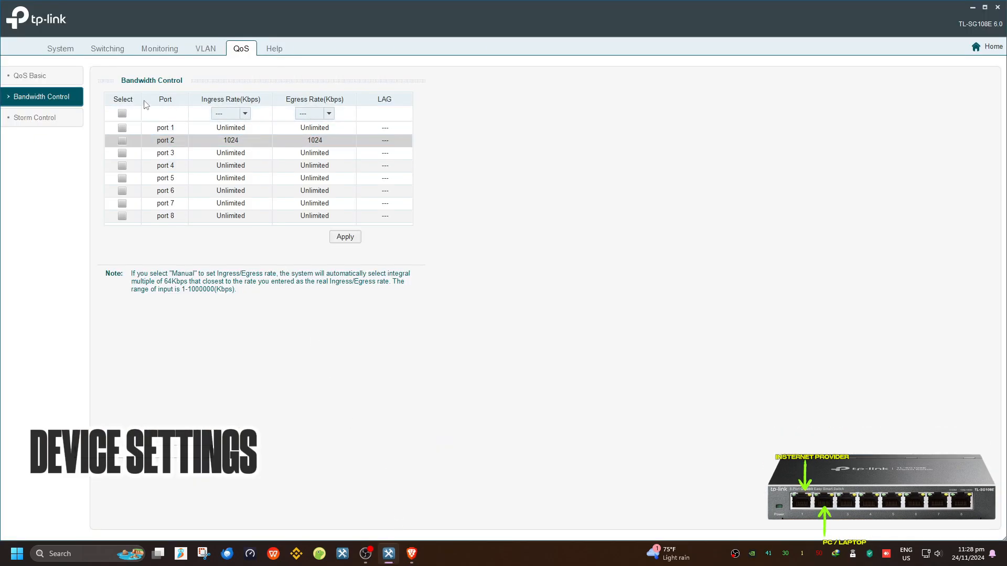
# Look through the QoS Basic, Bandwidth Control and Storm Control pages
pyautogui.click(35, 78)
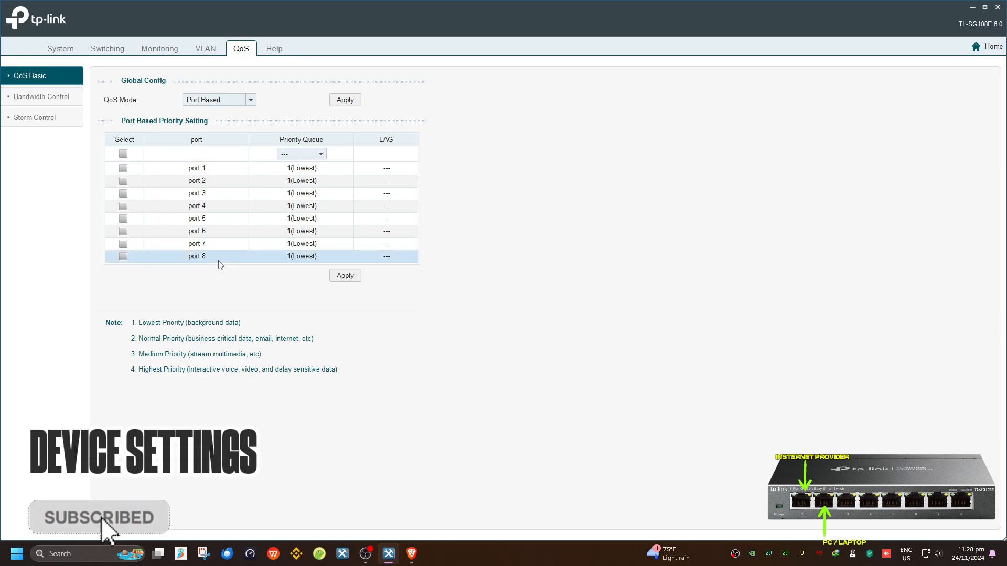
pyautogui.click(45, 101)
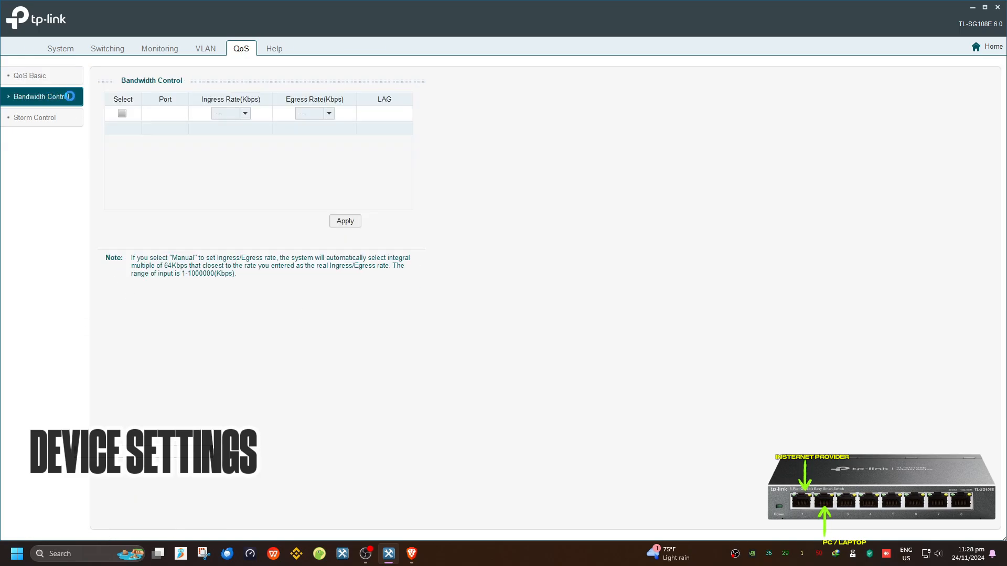
pyautogui.click(55, 111)
pyautogui.click(55, 97)
# Switch between Port Statistics and Port Setting, ending on the Port Setting page
pyautogui.click(155, 43)
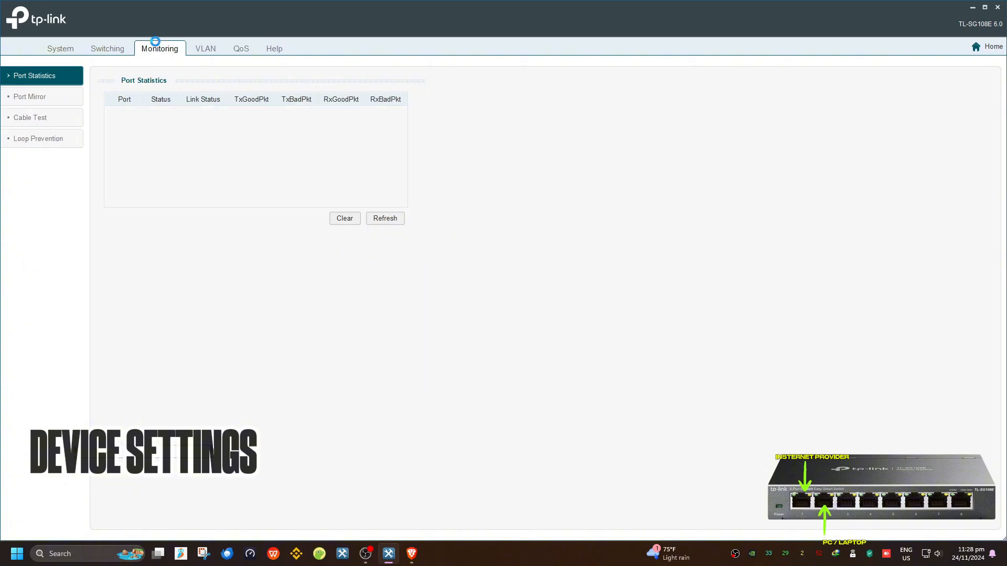
pyautogui.click(113, 47)
pyautogui.click(157, 50)
pyautogui.click(107, 50)
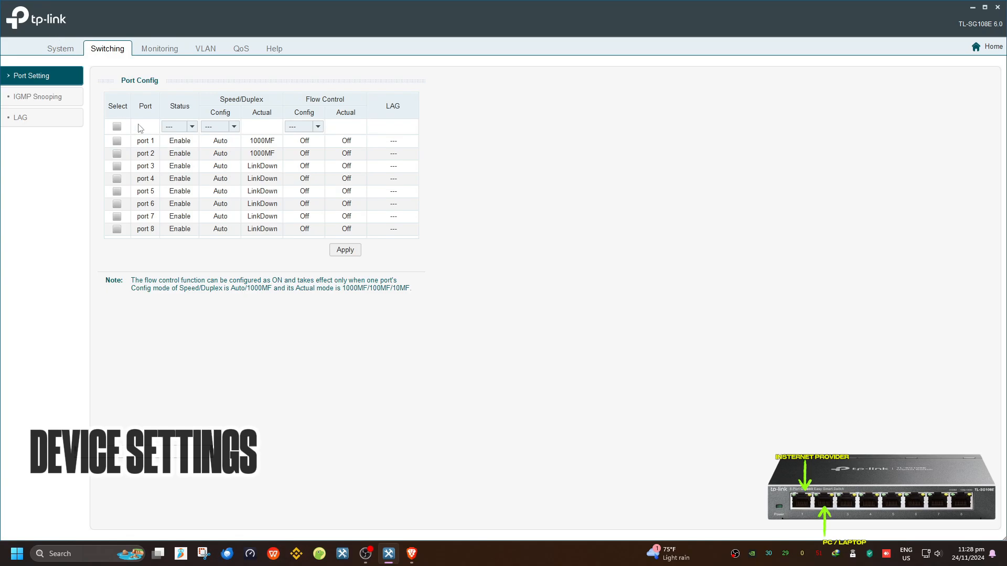
# Select port 1 and review its status, speed/duplex and flow control choices without changing them
pyautogui.click(254, 153)
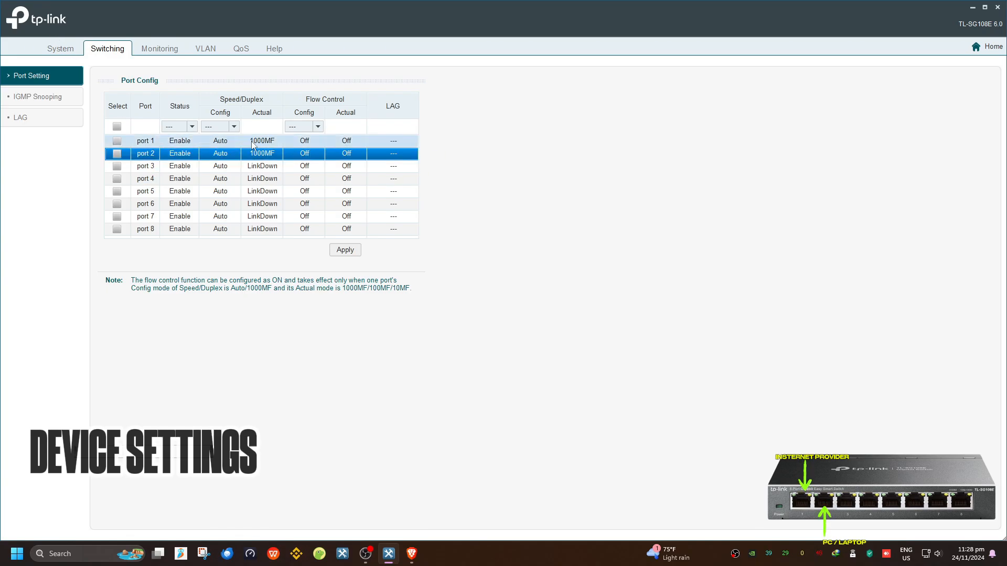
pyautogui.click(246, 141)
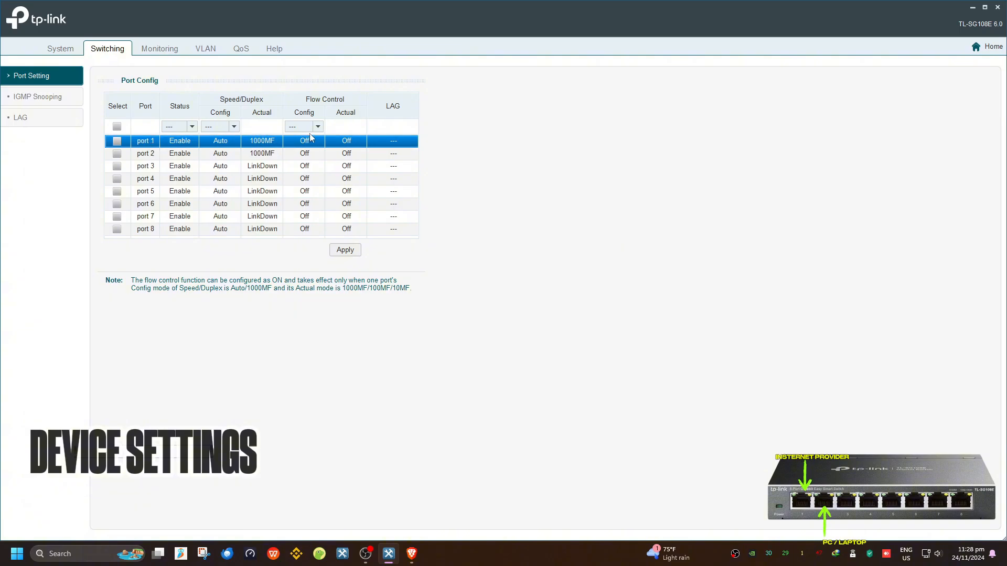
pyautogui.click(117, 141)
pyautogui.click(192, 126)
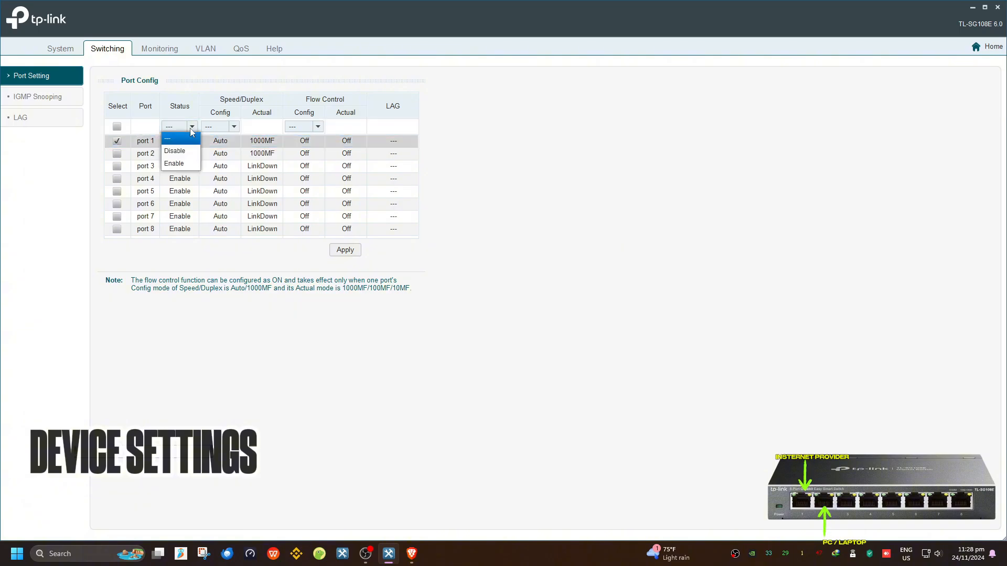
pyautogui.click(192, 126)
pyautogui.click(234, 126)
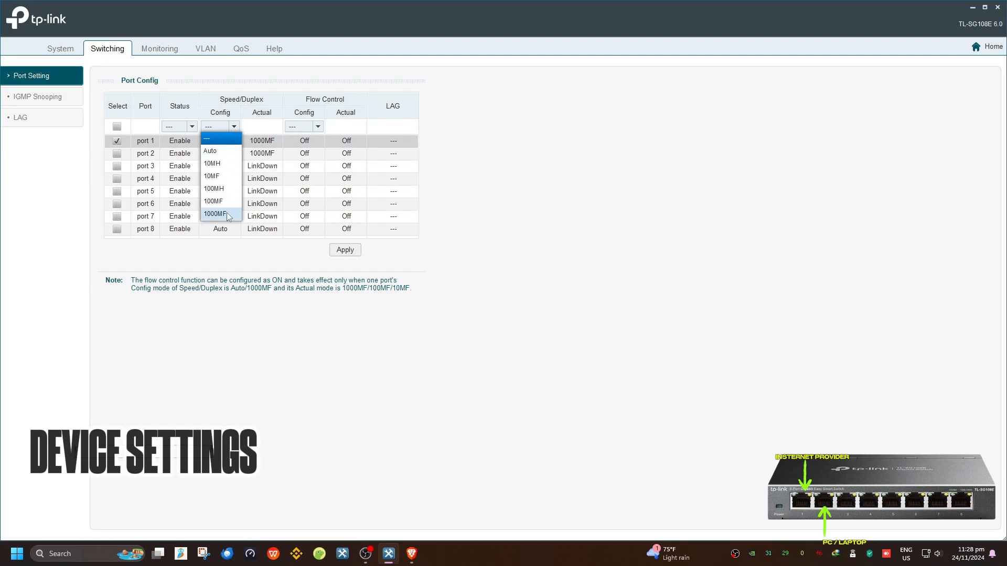
pyautogui.click(236, 130)
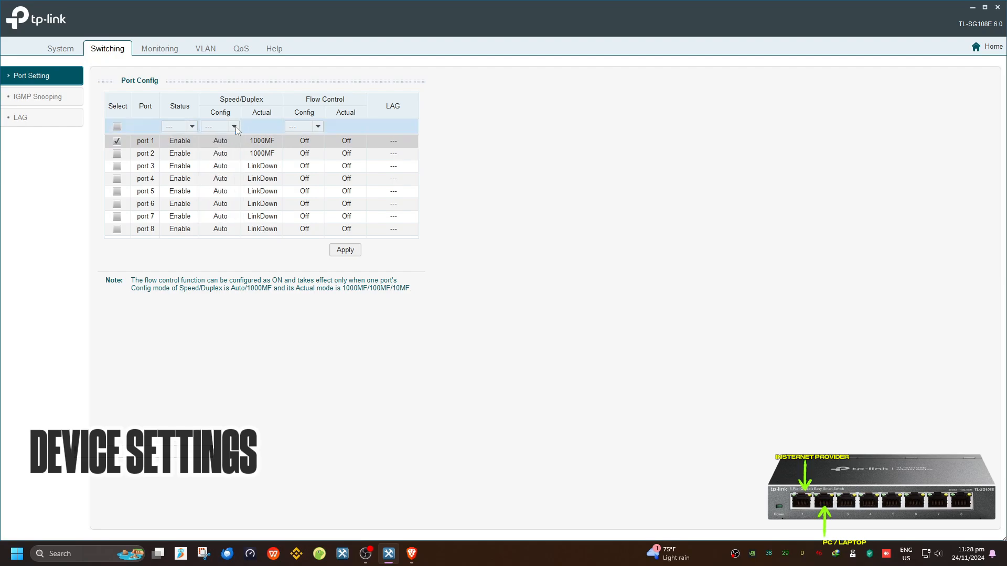
pyautogui.click(322, 128)
pyautogui.click(322, 128)
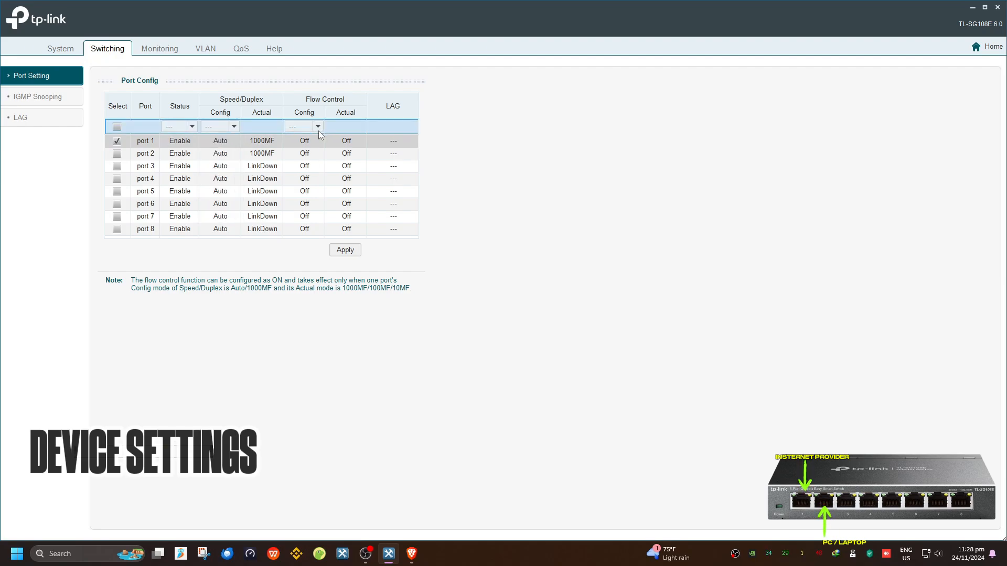
# Set flow control for ports 1 and 2 to Off, apply, and dismiss the timeout message
pyautogui.click(318, 127)
pyautogui.click(296, 151)
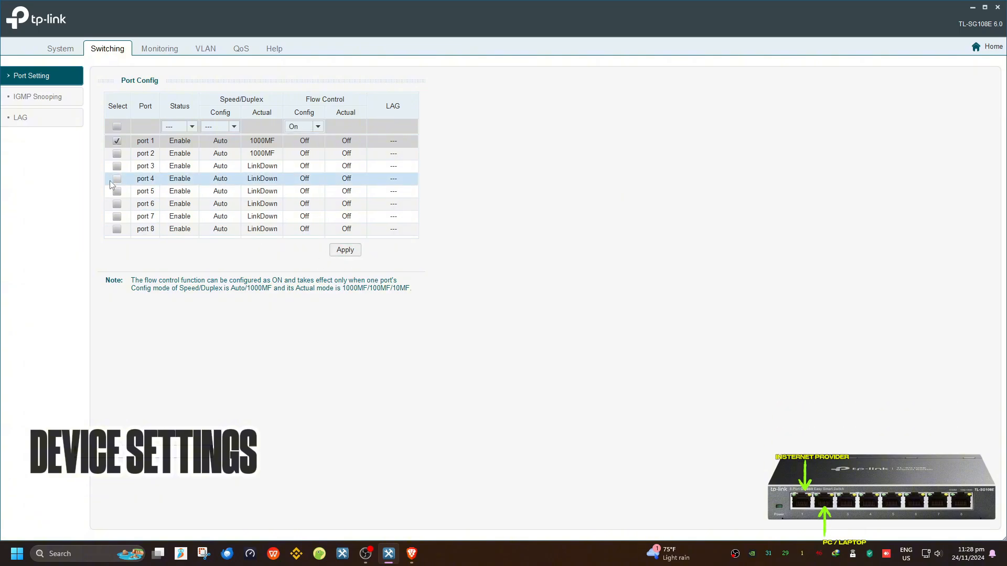
pyautogui.click(117, 154)
pyautogui.click(317, 127)
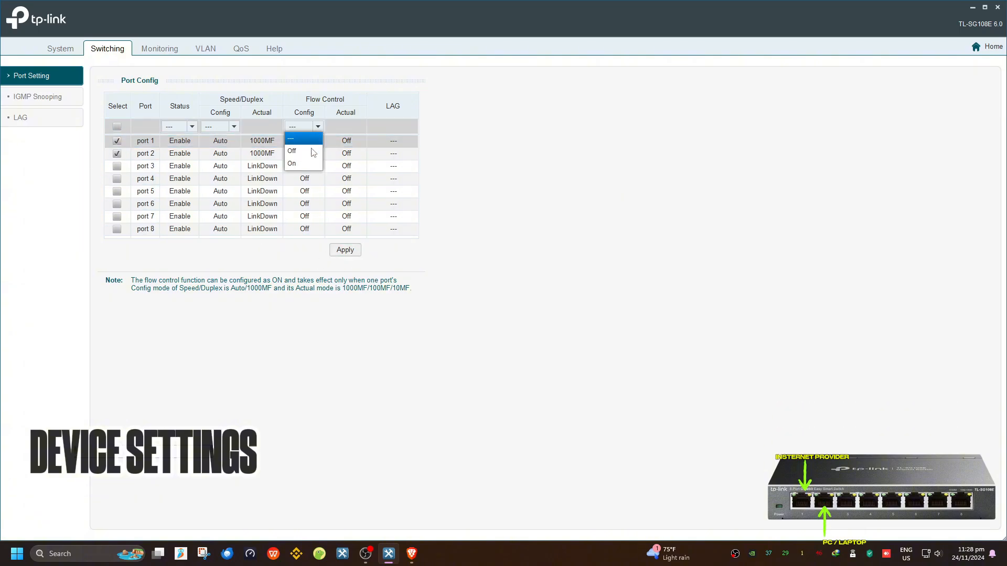
pyautogui.click(313, 152)
pyautogui.click(345, 249)
pyautogui.click(491, 300)
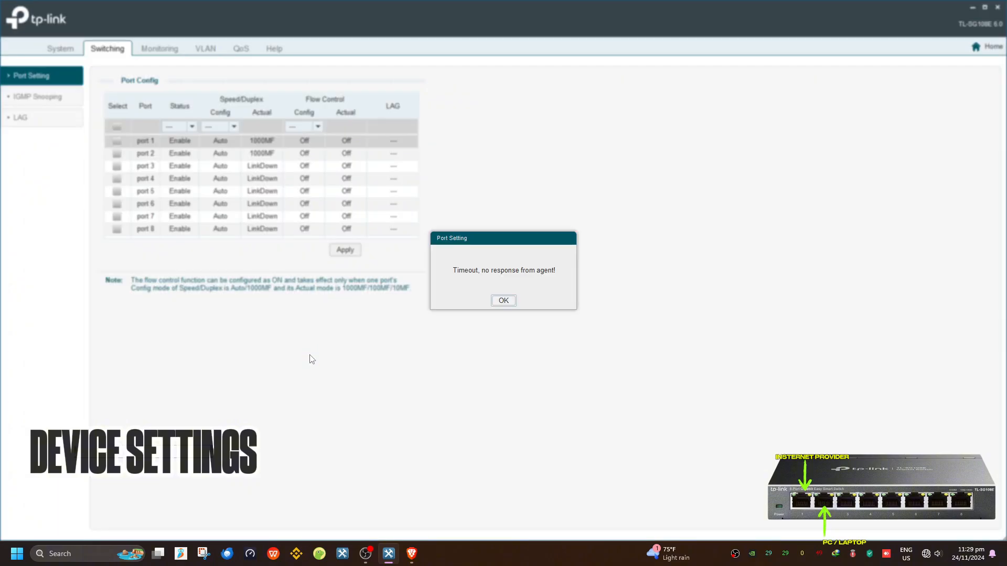
pyautogui.click(504, 301)
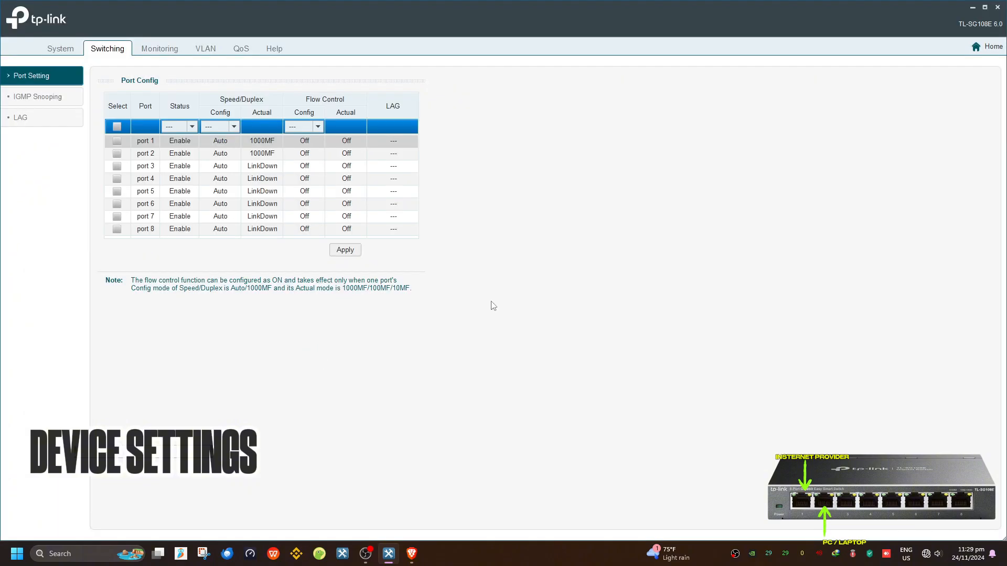
pyautogui.click(36, 98)
# Clear the port statistics counters and confirm
pyautogui.click(181, 51)
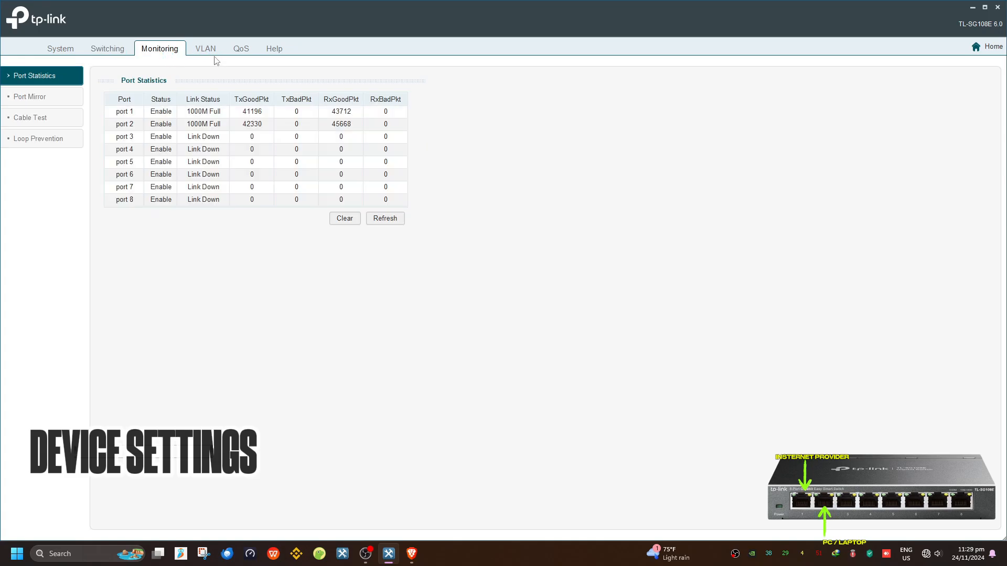
pyautogui.click(345, 218)
pyautogui.click(479, 300)
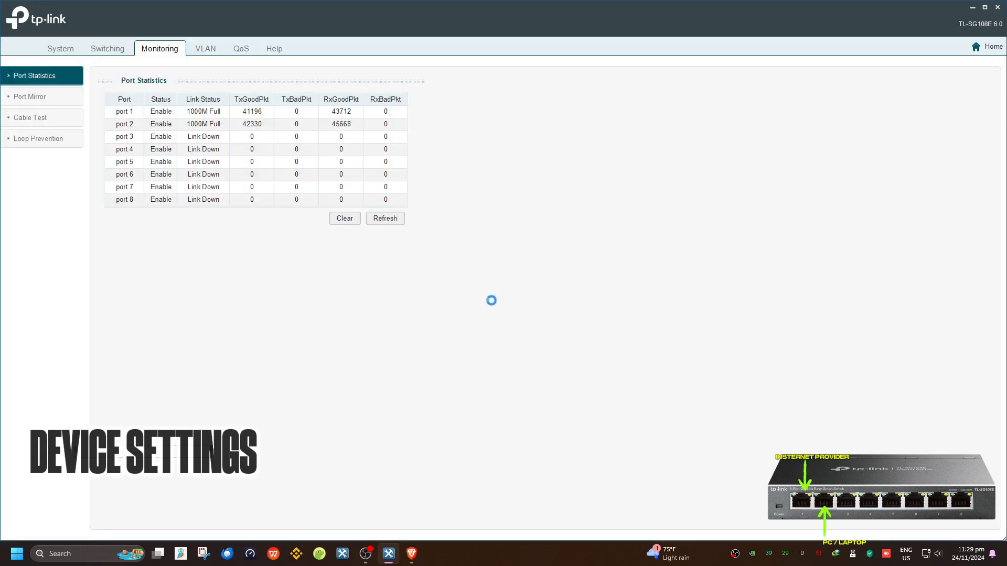
# Review Port Mirror settings, keeping port 1 ingress/egress and mirroring status disabled
pyautogui.click(59, 99)
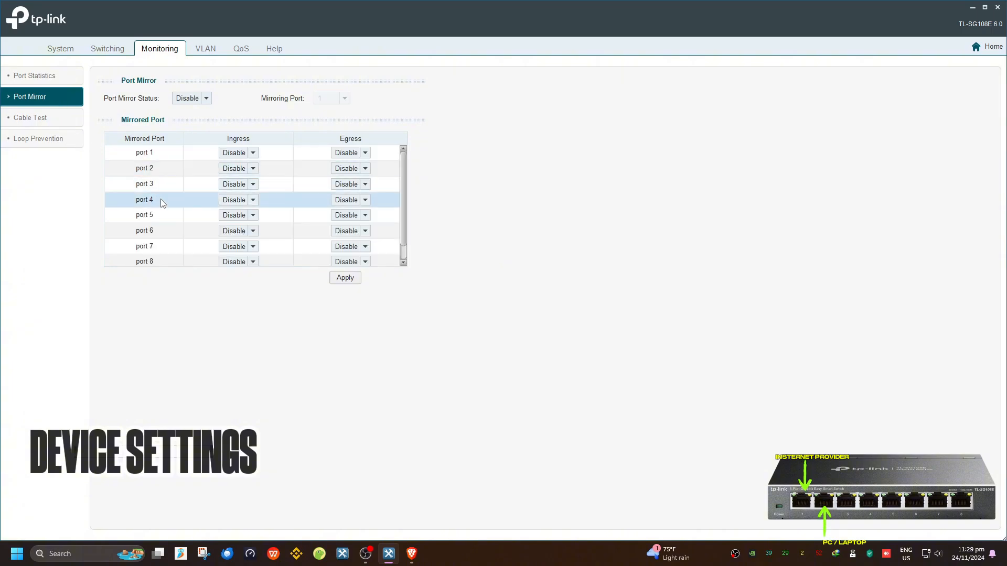
pyautogui.click(238, 152)
pyautogui.click(234, 174)
pyautogui.click(350, 152)
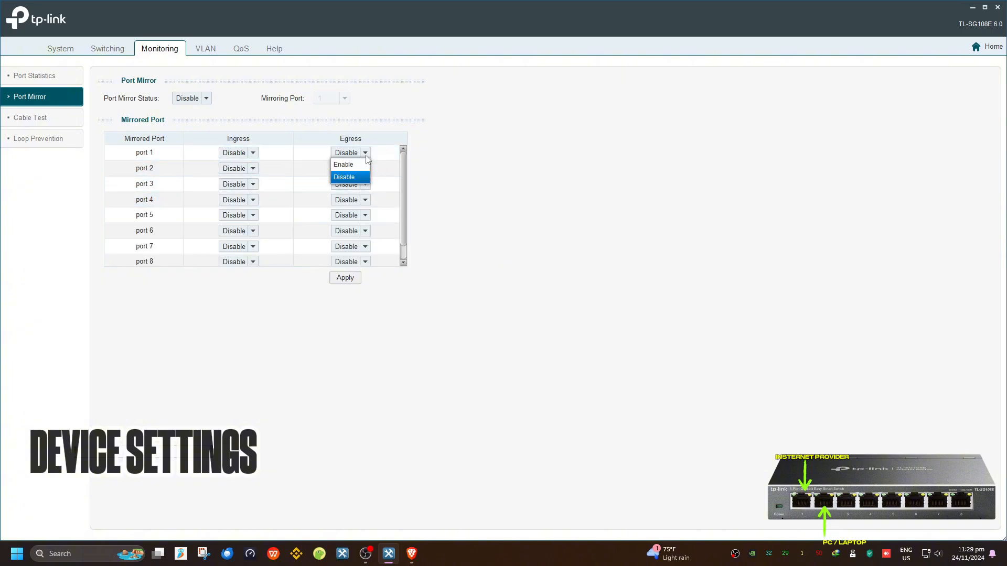
pyautogui.click(346, 175)
pyautogui.click(192, 98)
pyautogui.click(194, 101)
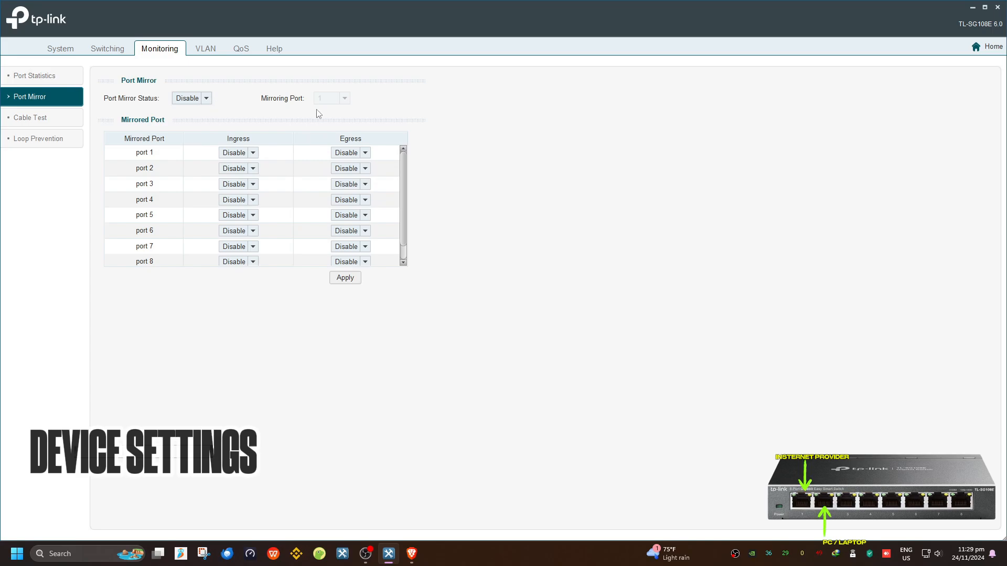
# Browse the Cable Test and Loop Prevention pages, then move between the VLAN and QoS tabs
pyautogui.click(47, 118)
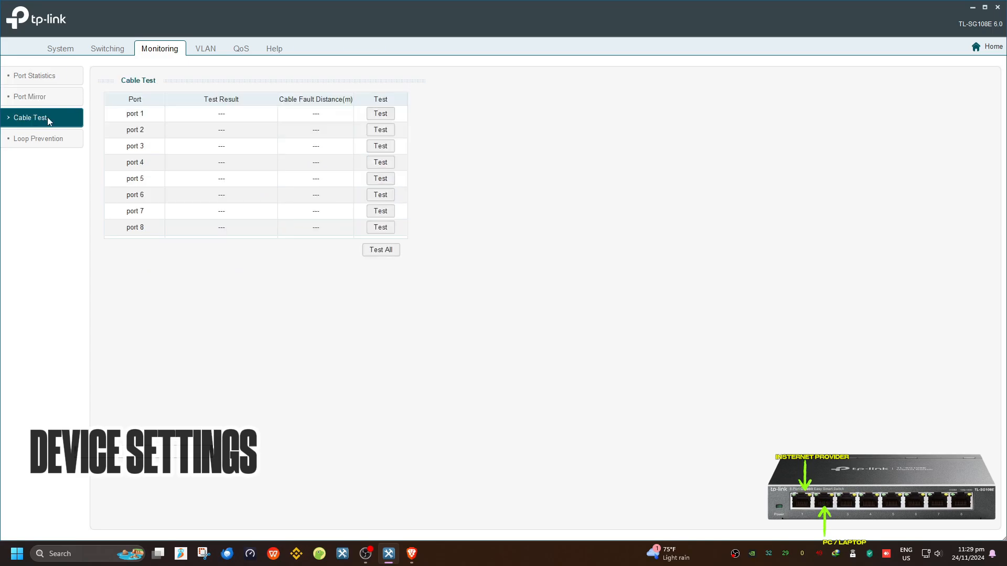
pyautogui.click(49, 145)
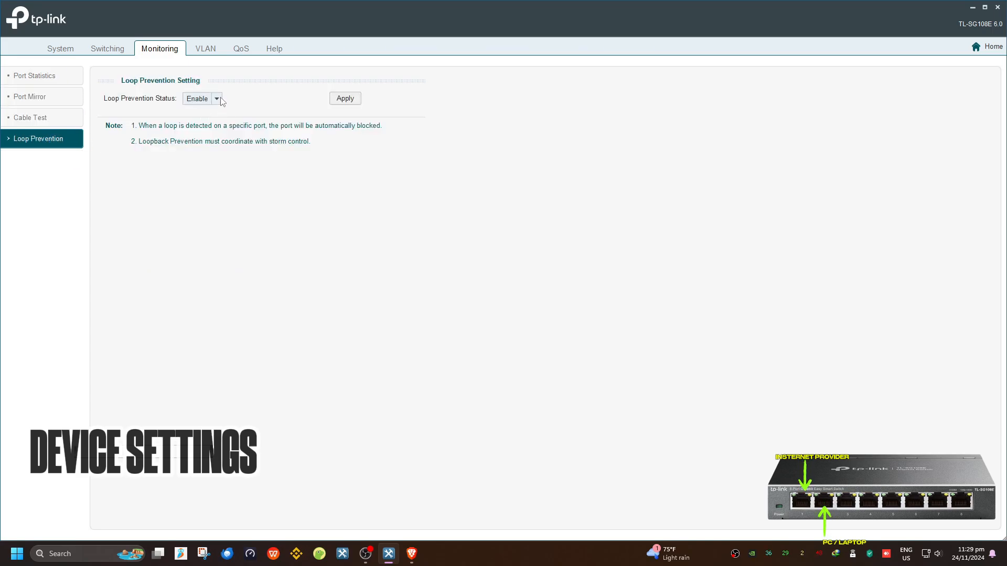
pyautogui.click(217, 46)
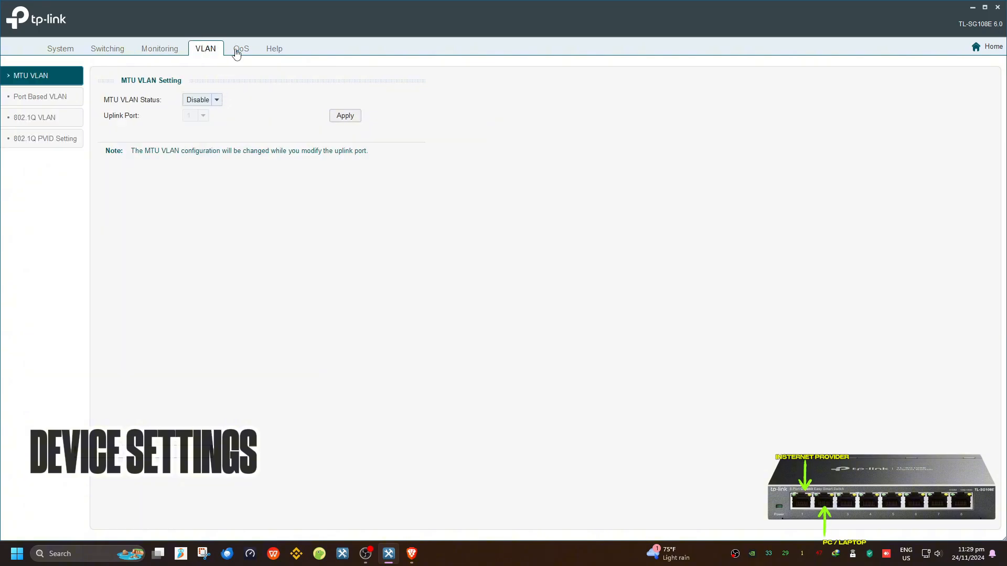
pyautogui.click(237, 47)
pyautogui.click(208, 53)
pyautogui.click(237, 53)
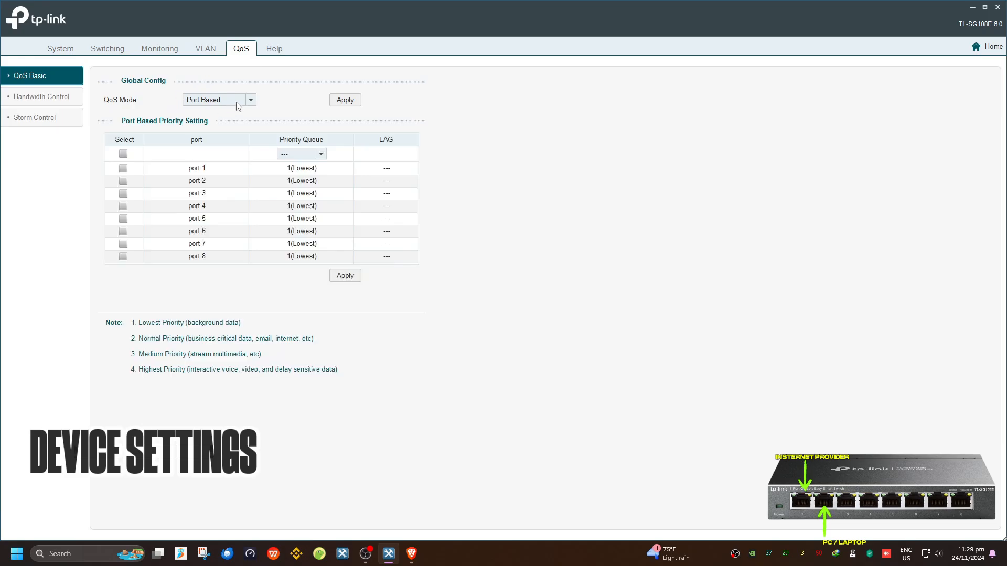
# Set the QoS mode to 802.1P Based and apply it
pyautogui.click(241, 99)
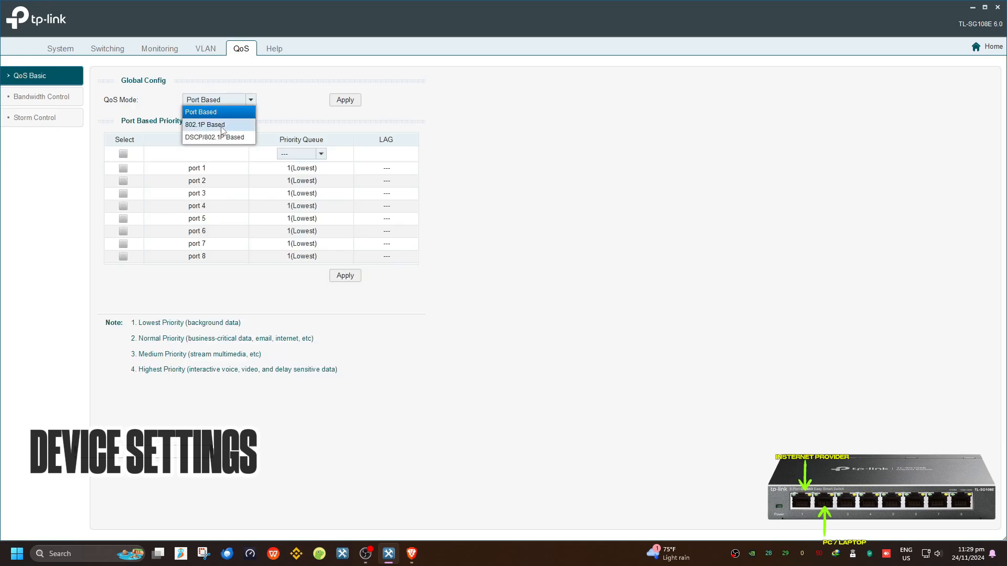
pyautogui.click(222, 129)
pyautogui.click(345, 99)
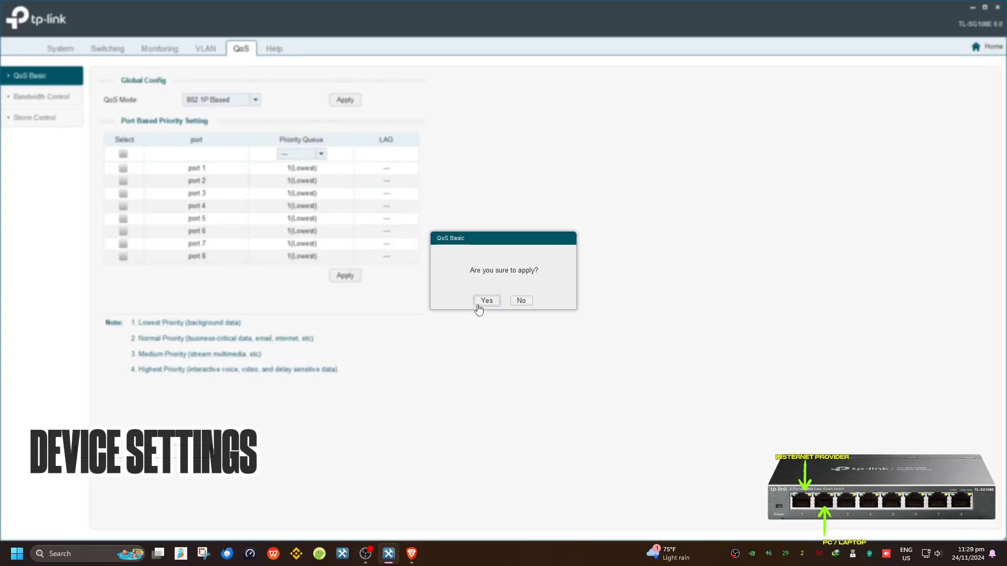
pyautogui.click(486, 301)
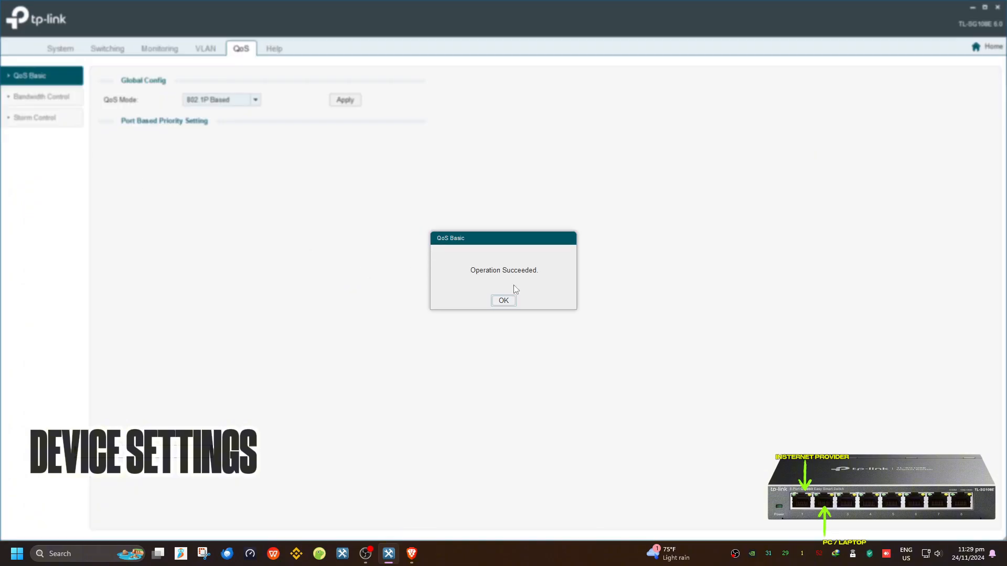
pyautogui.click(503, 301)
# Limit port 2 ingress and egress bandwidth to 2048 Kbps and apply
pyautogui.click(59, 96)
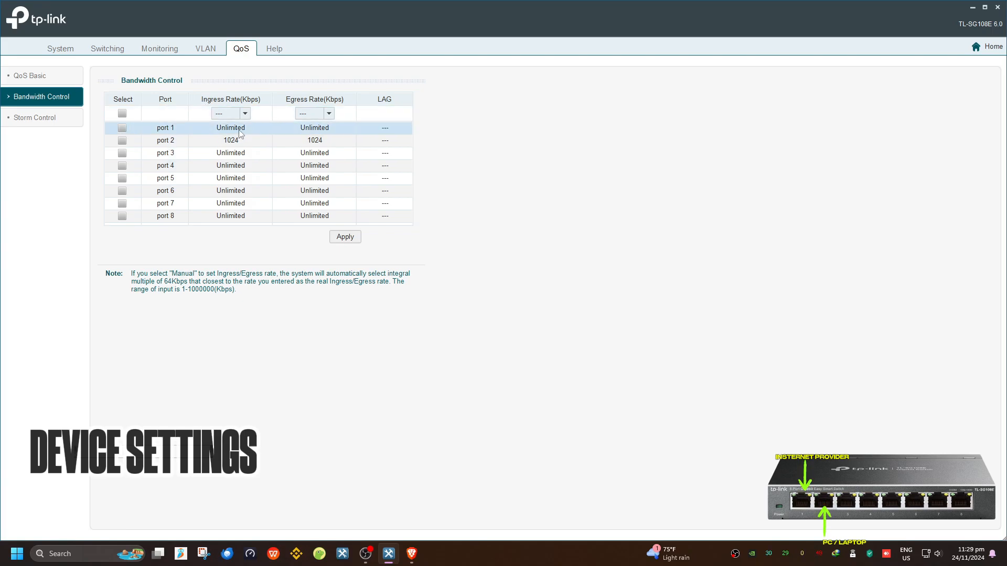
pyautogui.click(245, 114)
pyautogui.click(225, 202)
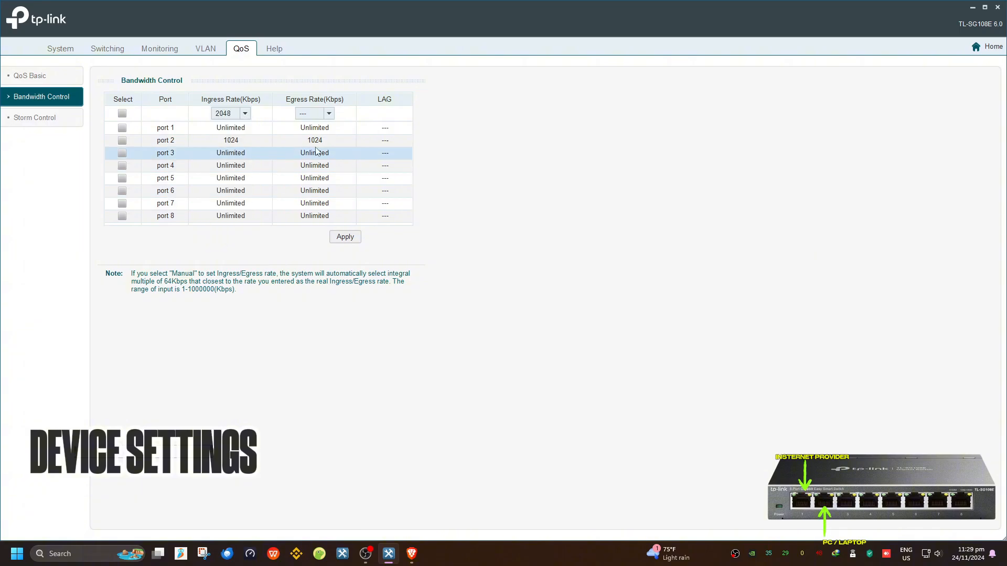
pyautogui.click(122, 140)
pyautogui.click(317, 116)
pyautogui.click(306, 201)
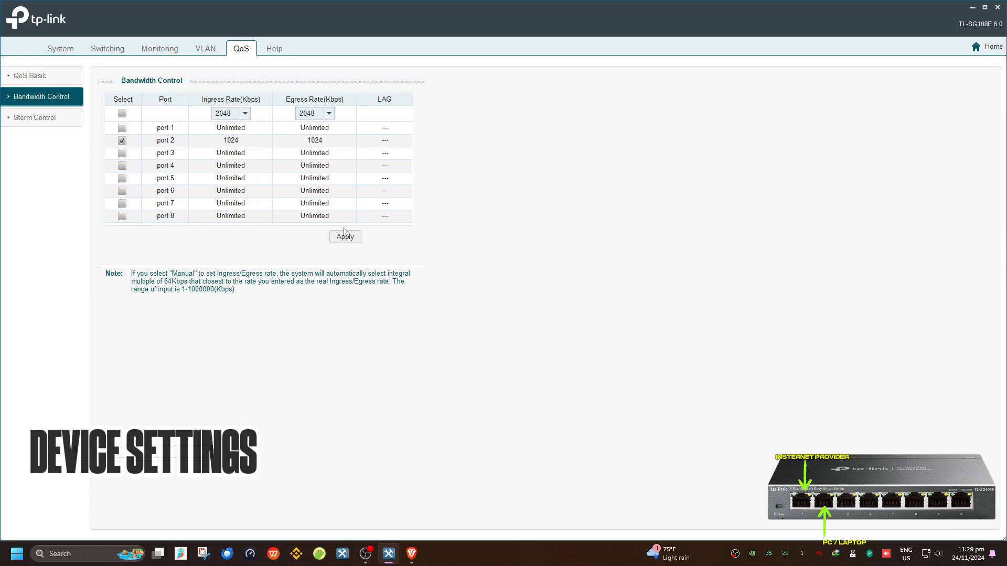
pyautogui.click(330, 114)
pyautogui.click(298, 202)
pyautogui.click(344, 237)
pyautogui.click(485, 302)
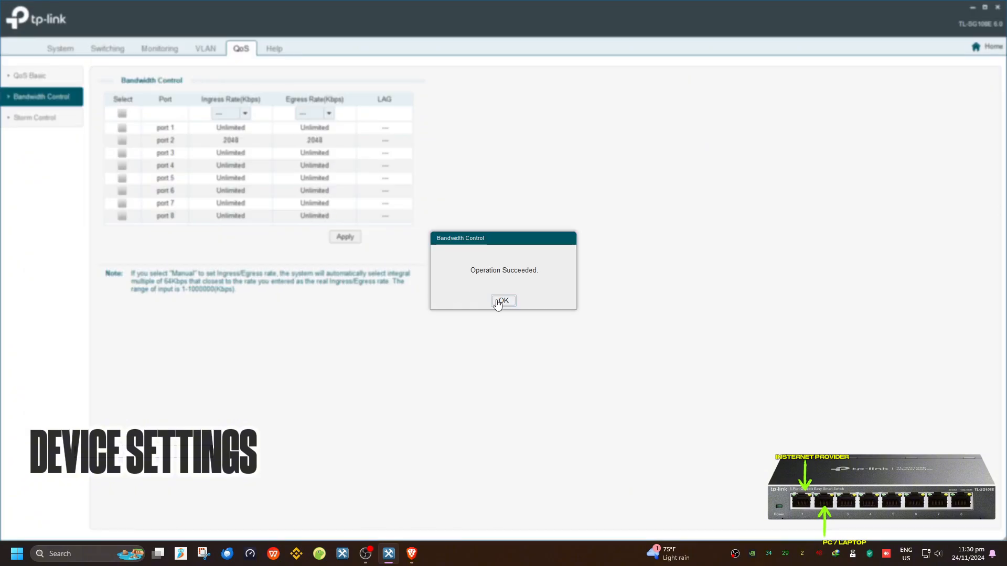
pyautogui.click(500, 301)
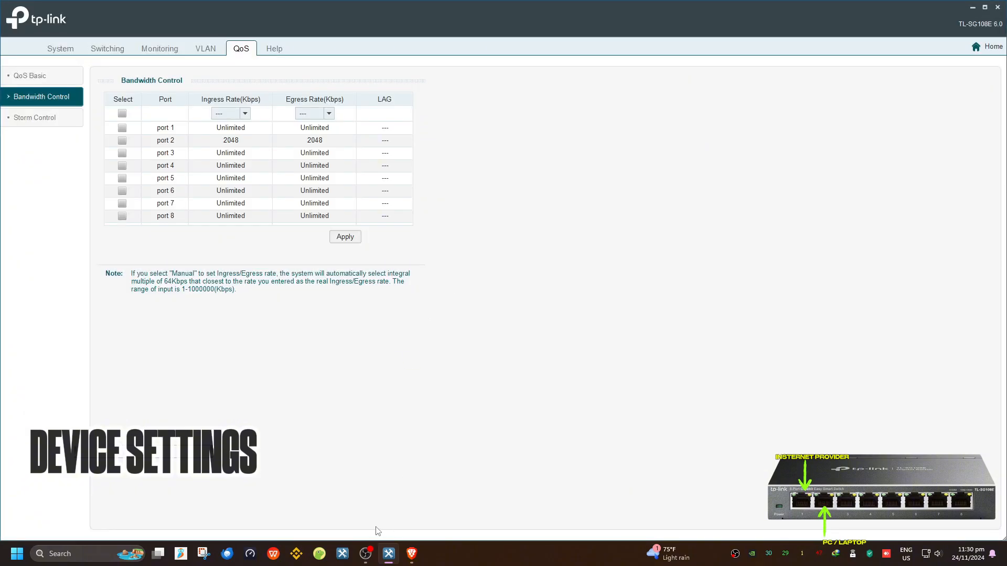
# Run a Speedtest (73 ms ping, 1.78 Mbps down, 12.95 Mbps up), then open the switch utility's Help
pyautogui.click(255, 546)
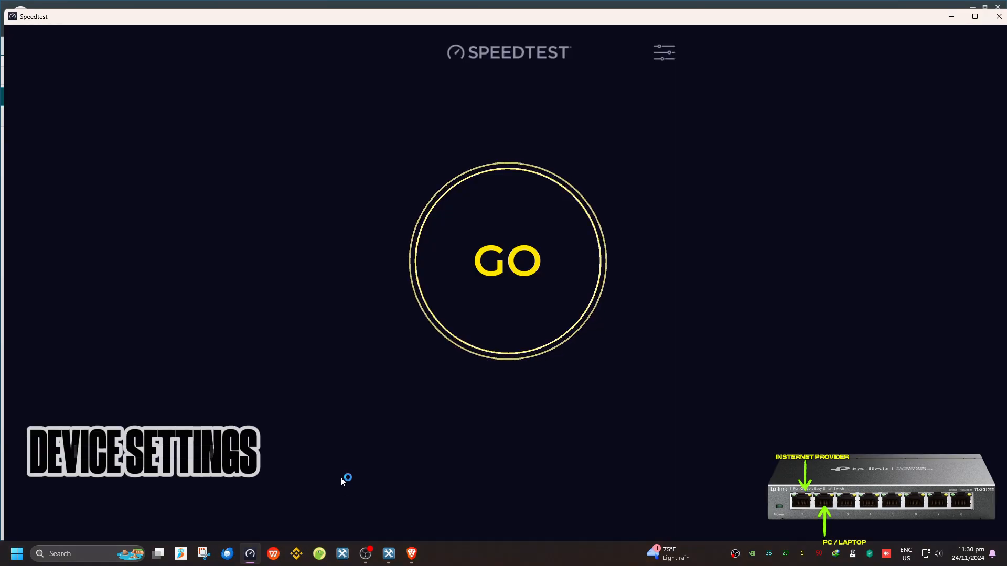
pyautogui.click(534, 279)
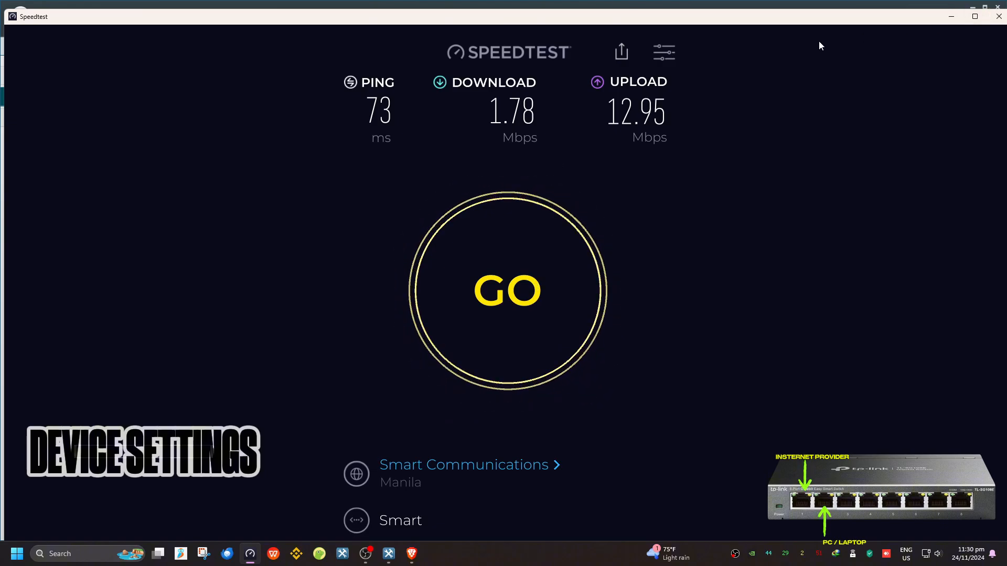
pyautogui.click(886, 7)
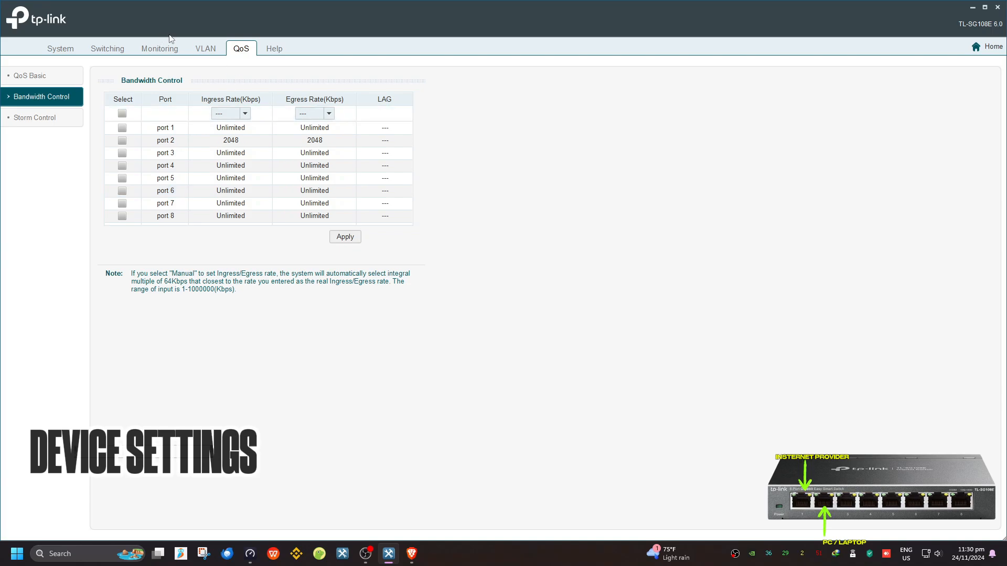
pyautogui.click(262, 50)
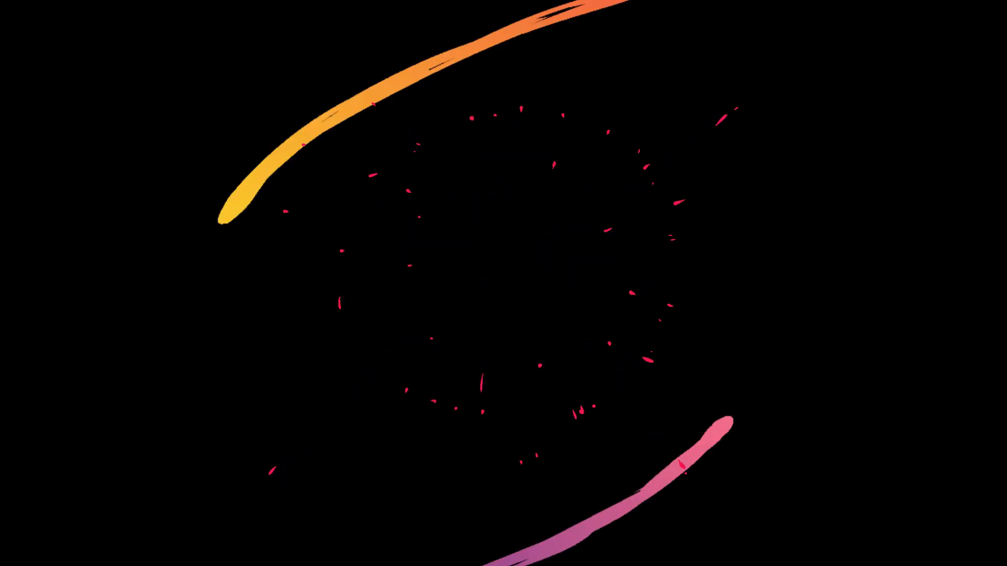